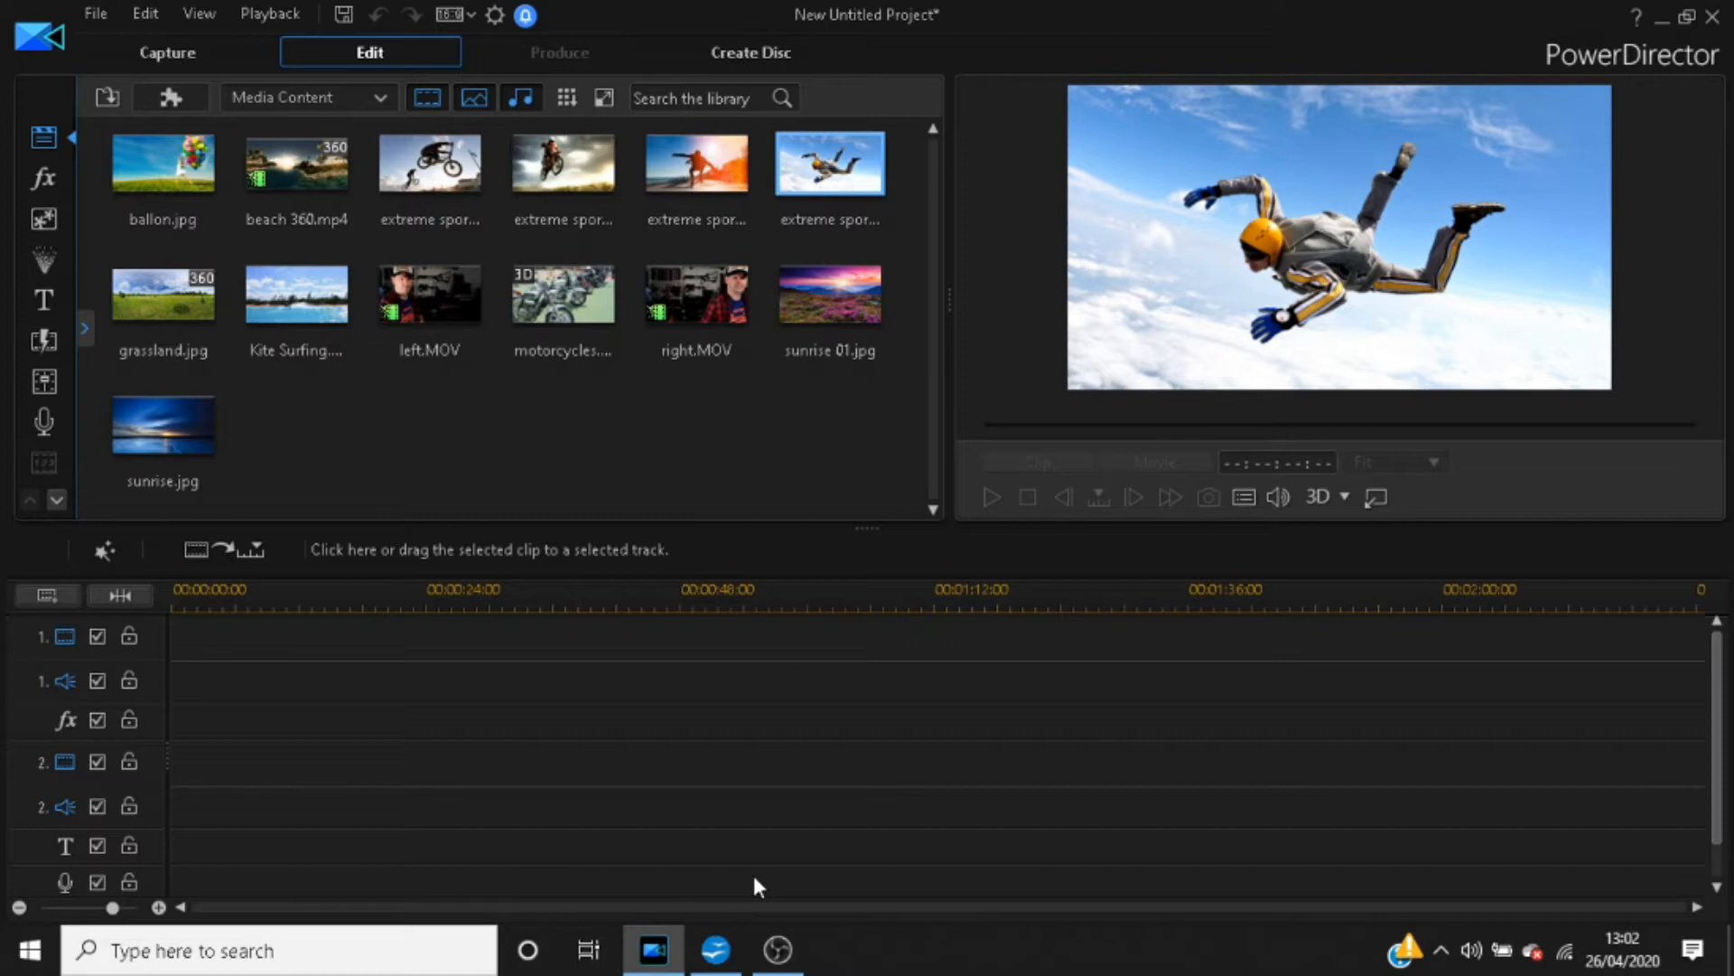
Preview the left.MOV and right.MOV clips from the media library
left_click(481, 305)
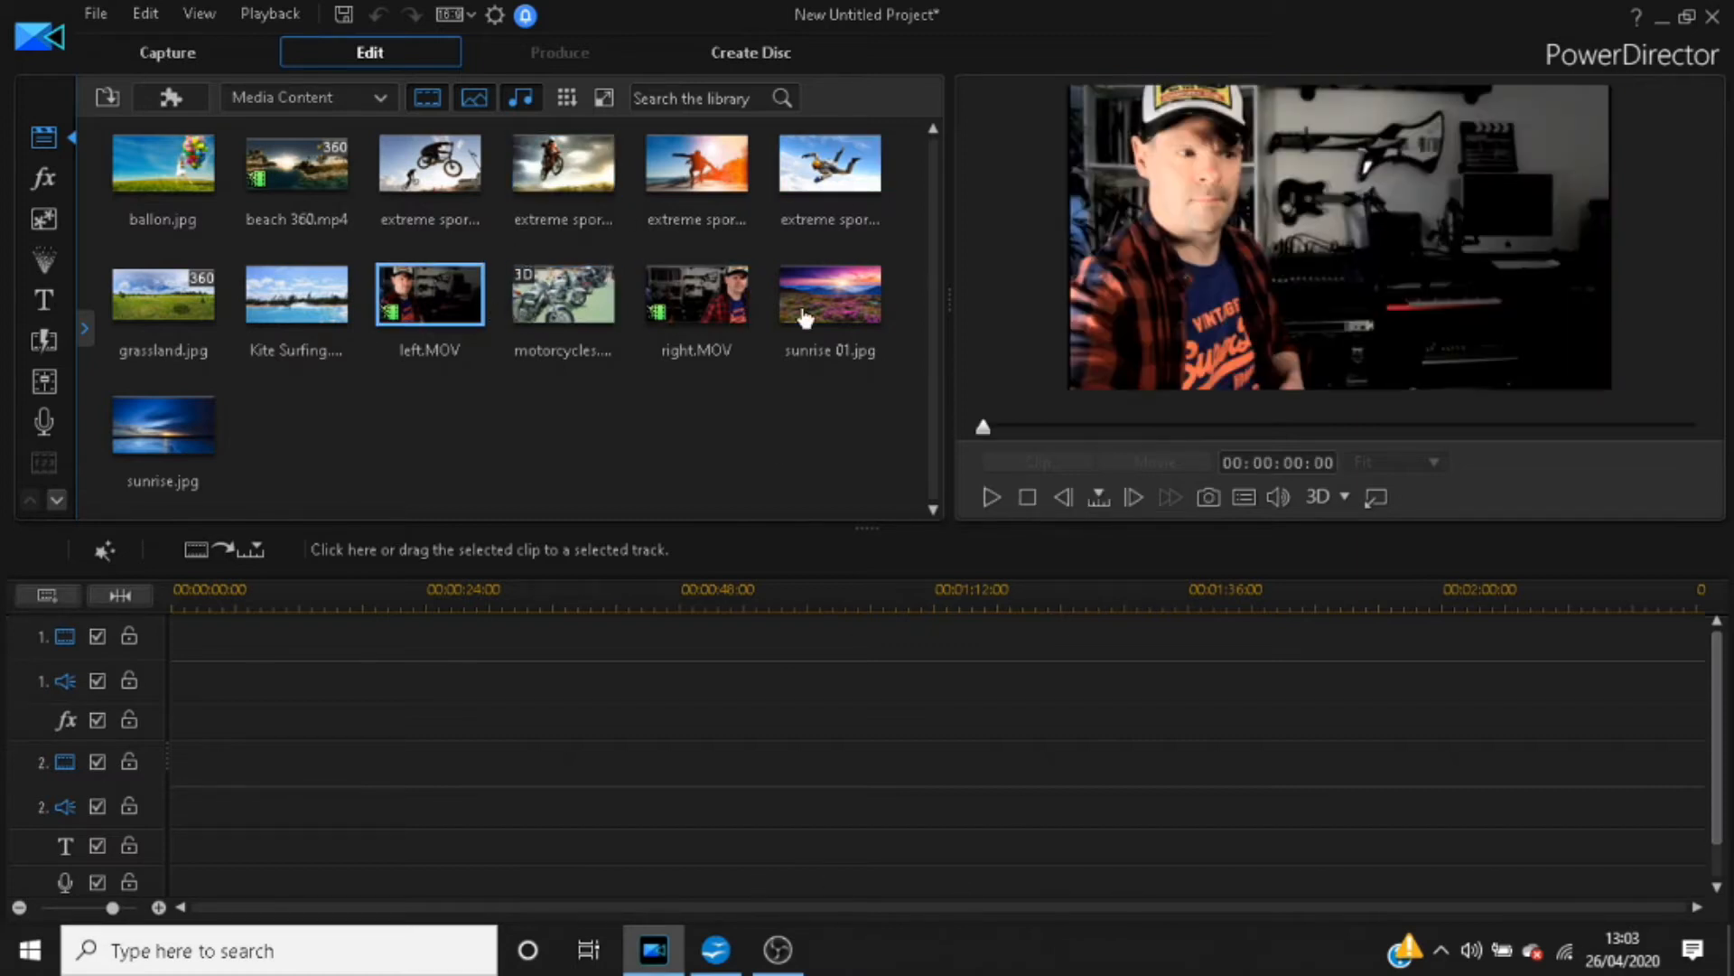
left_click(986, 499)
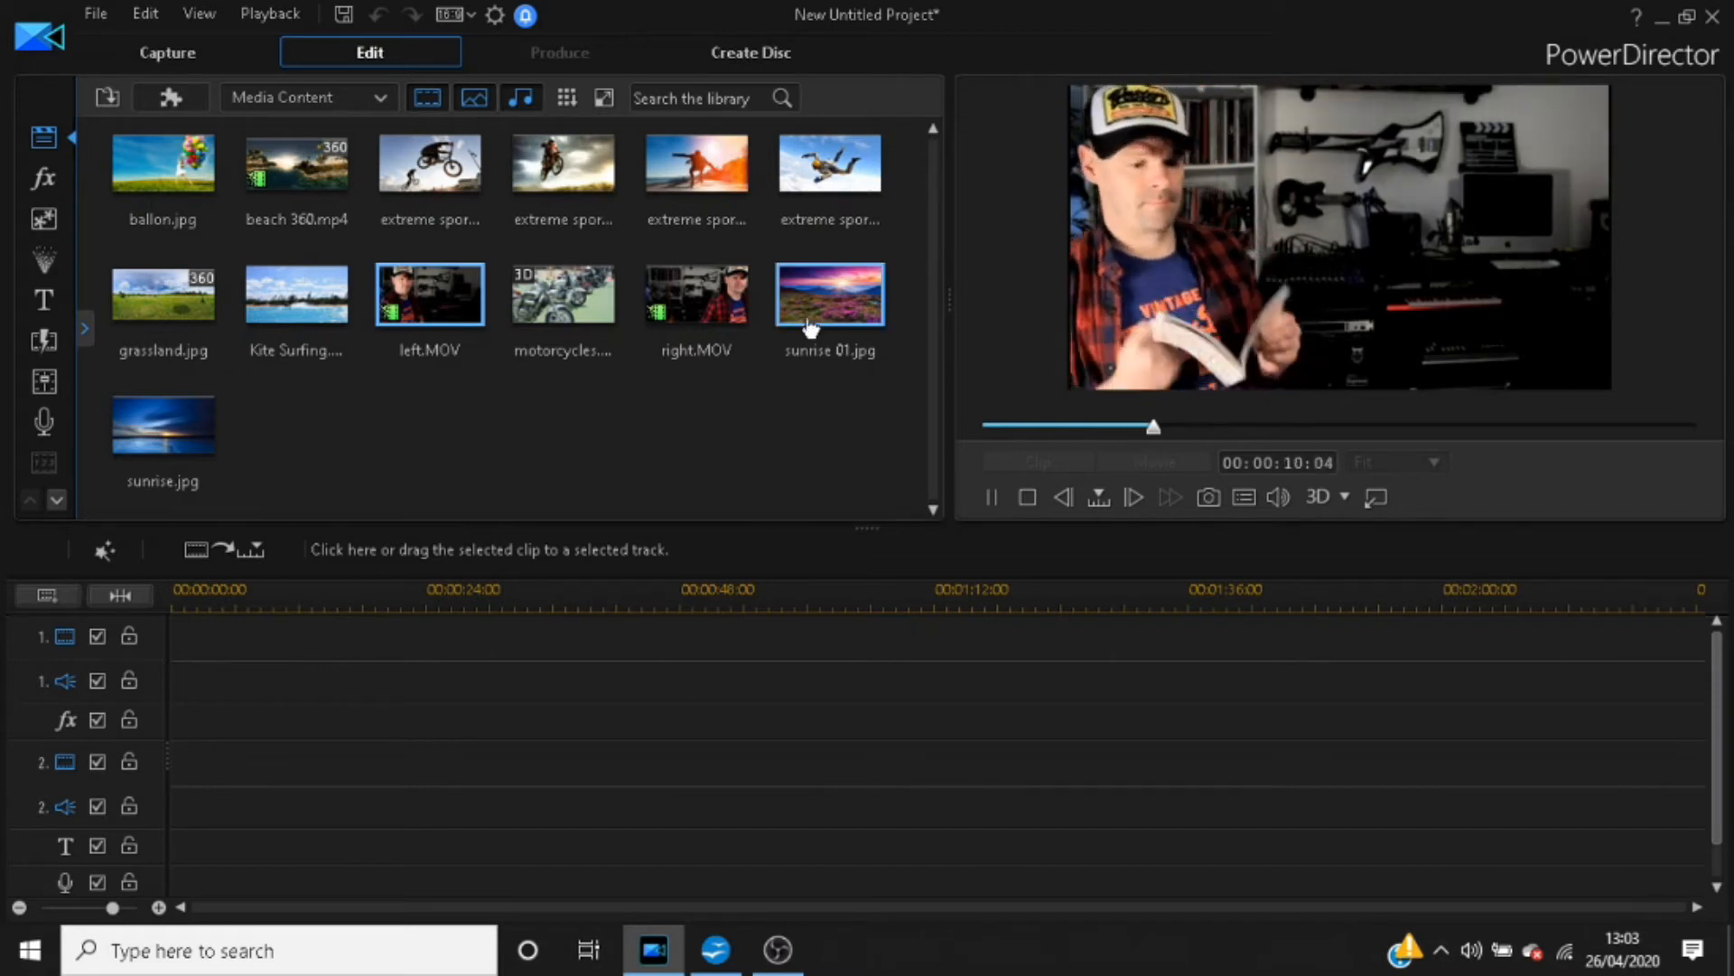
left_click(694, 316)
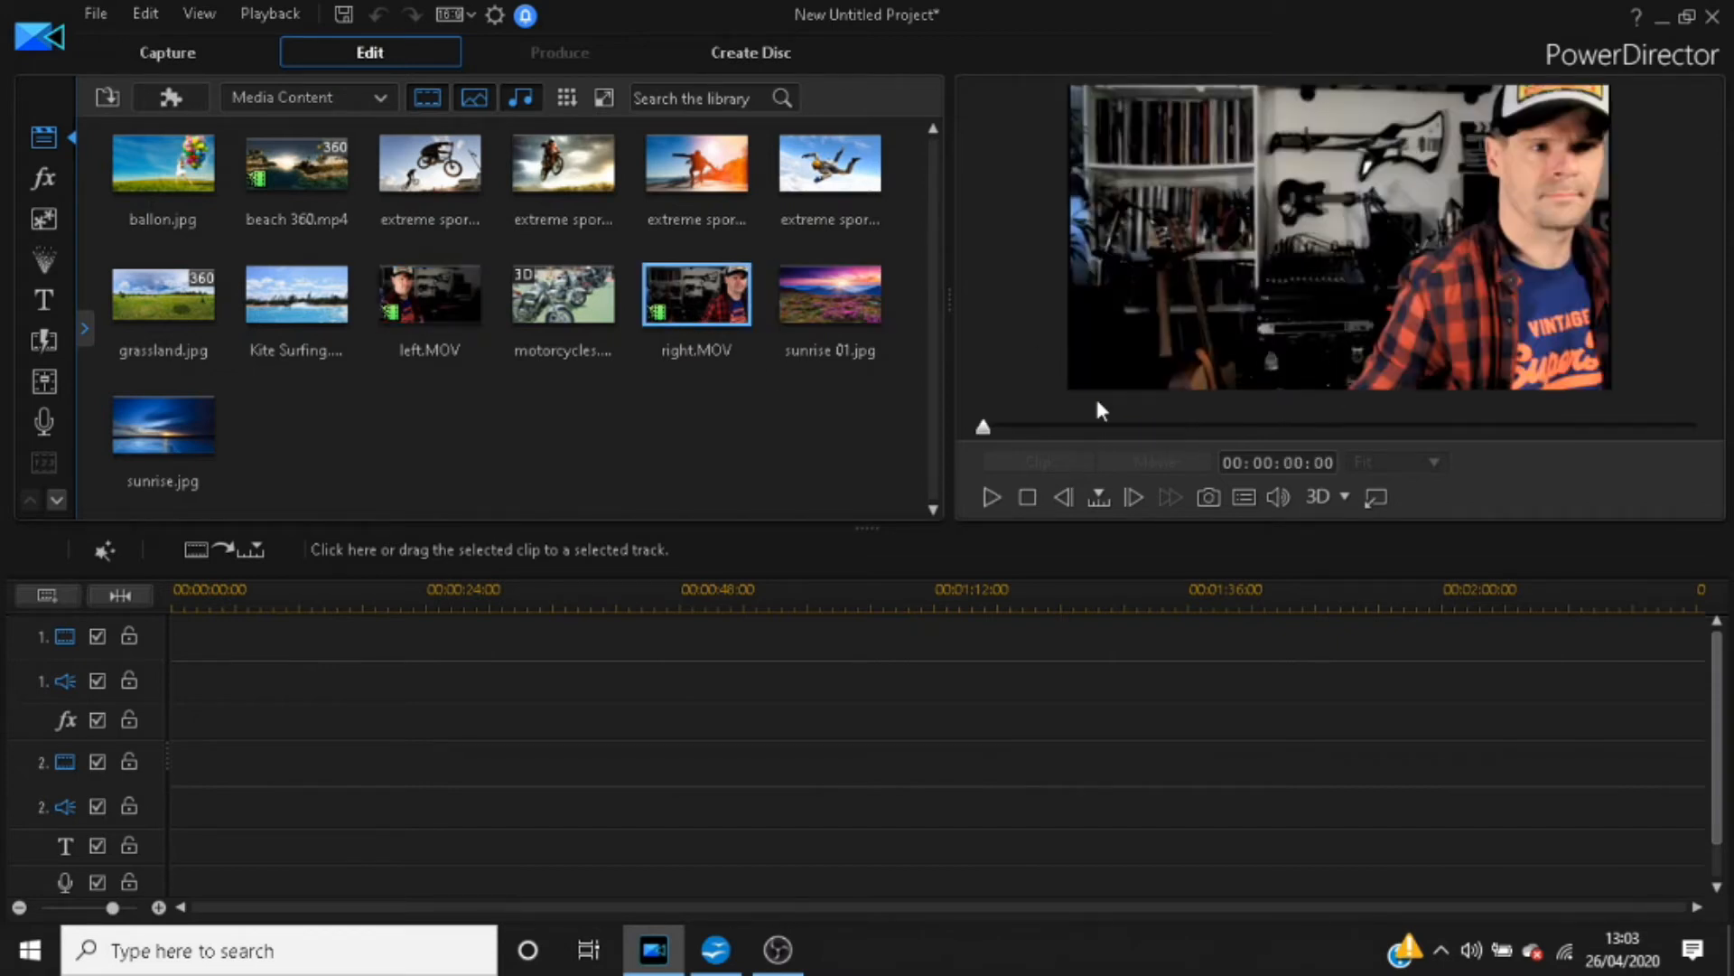
left_click(991, 496)
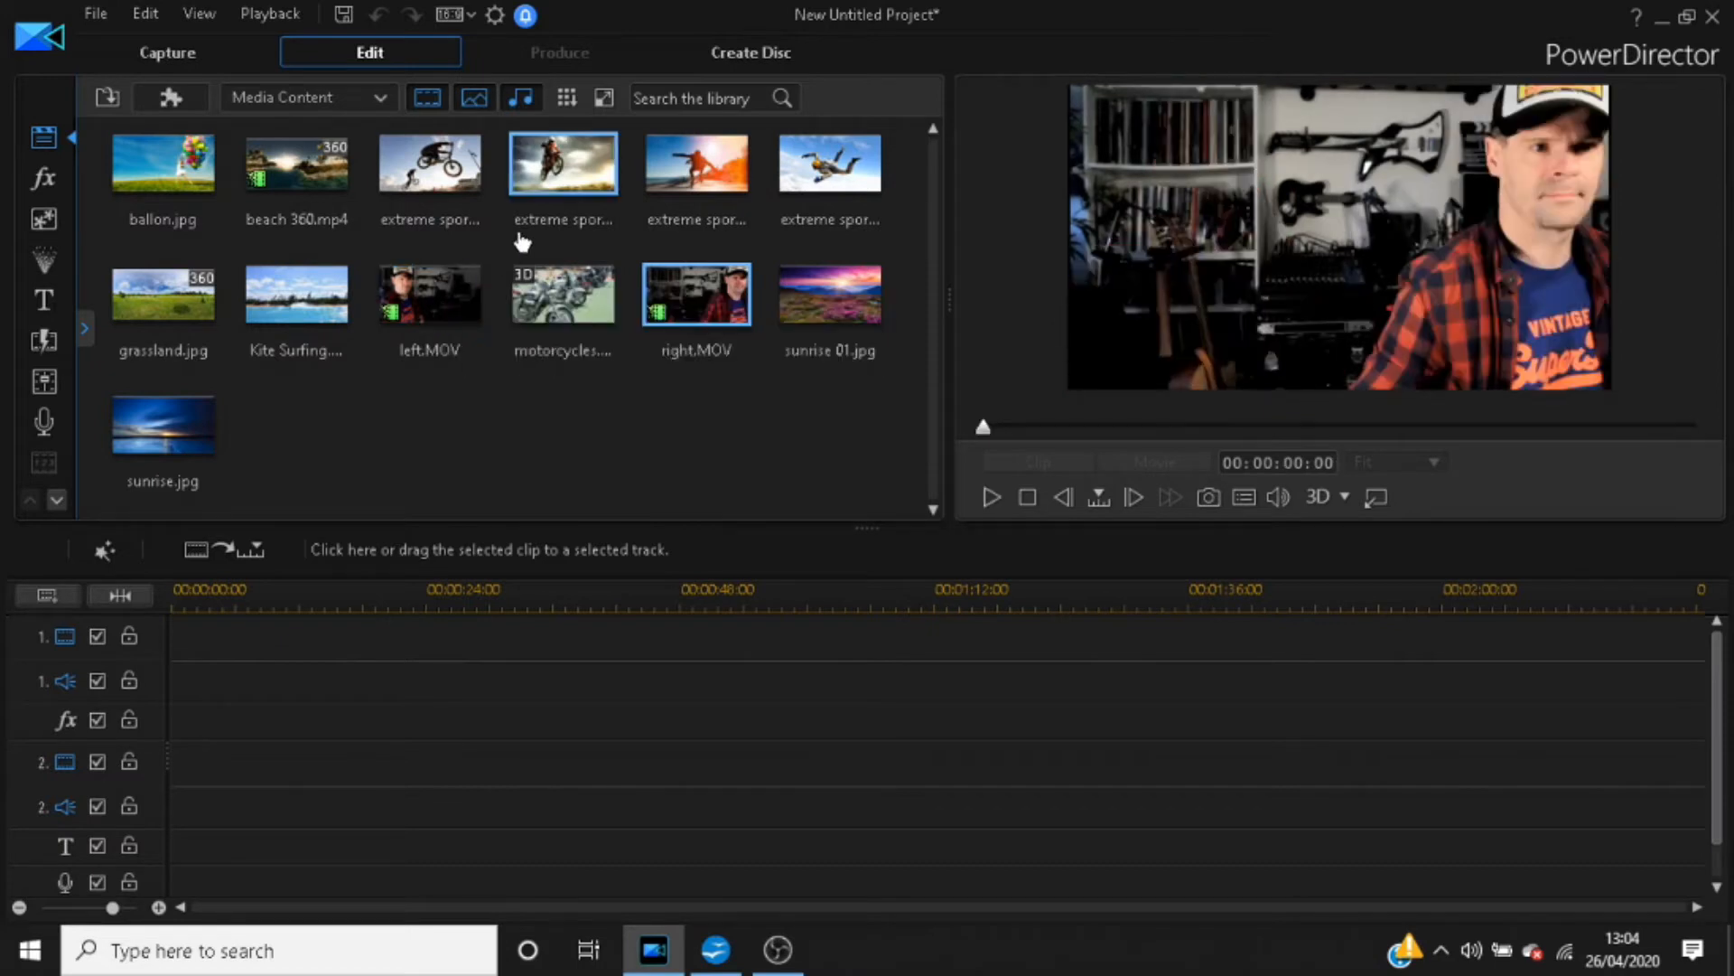
Place left.MOV at the start of video track 1 and right.MOV at the start of video track 2
left_click(432, 308)
left_click_drag(430, 308, 171, 642)
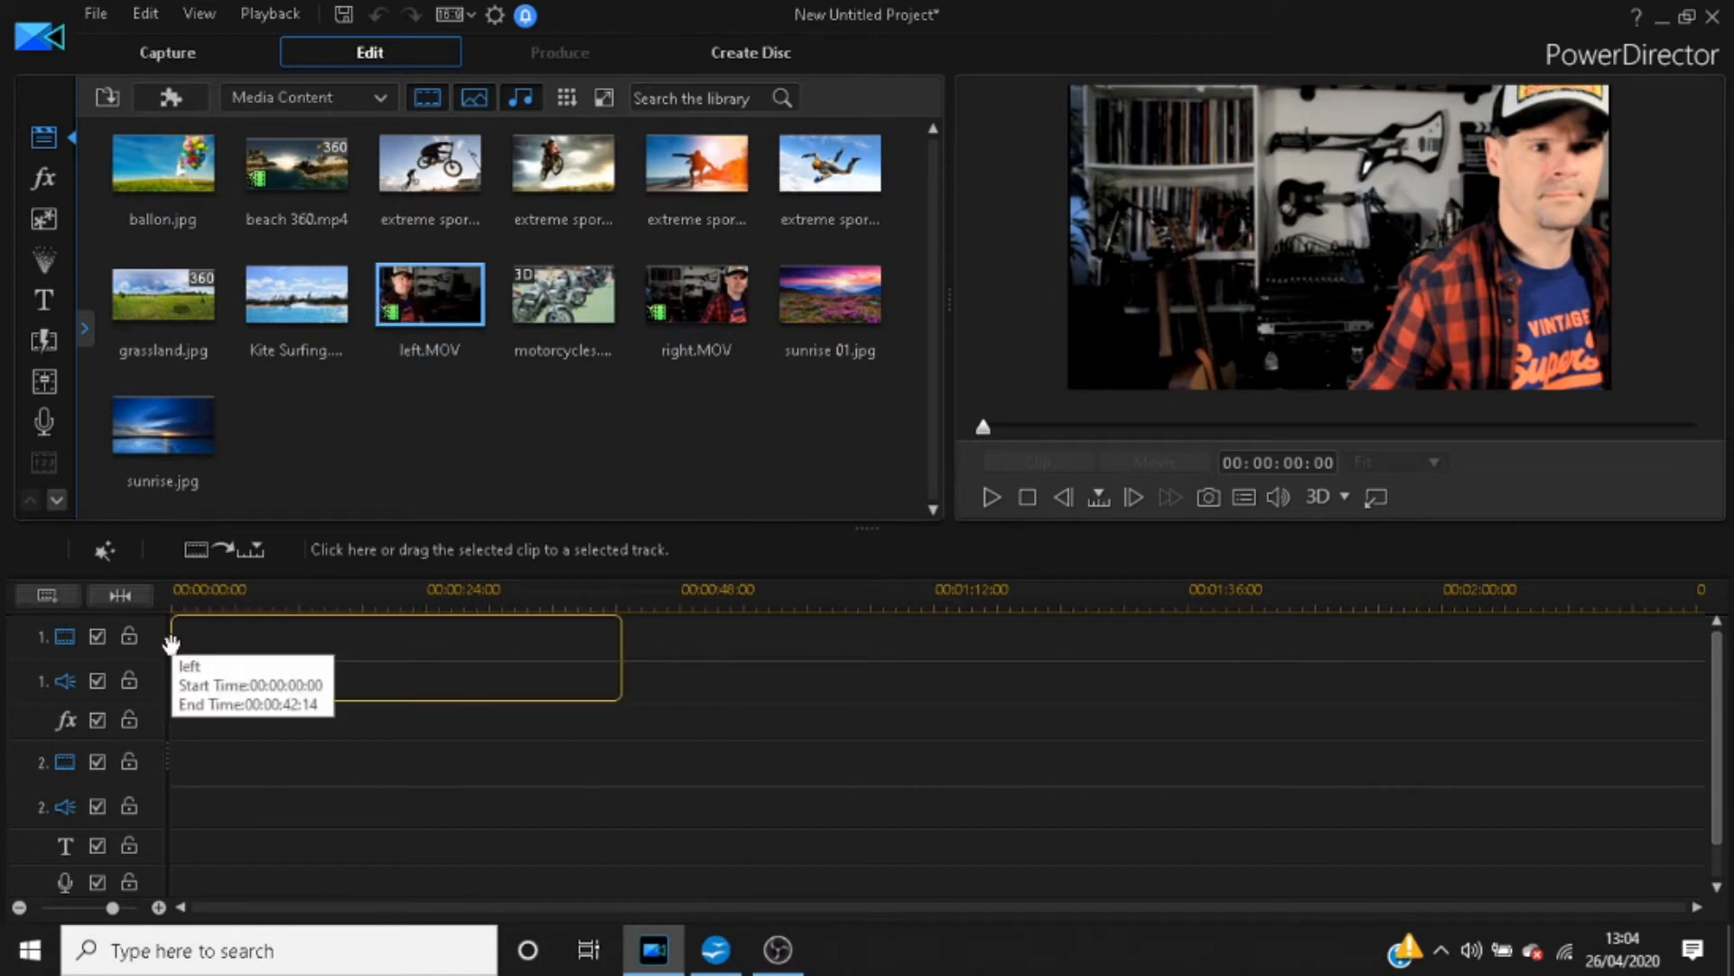
left_click_drag(171, 642, 172, 643)
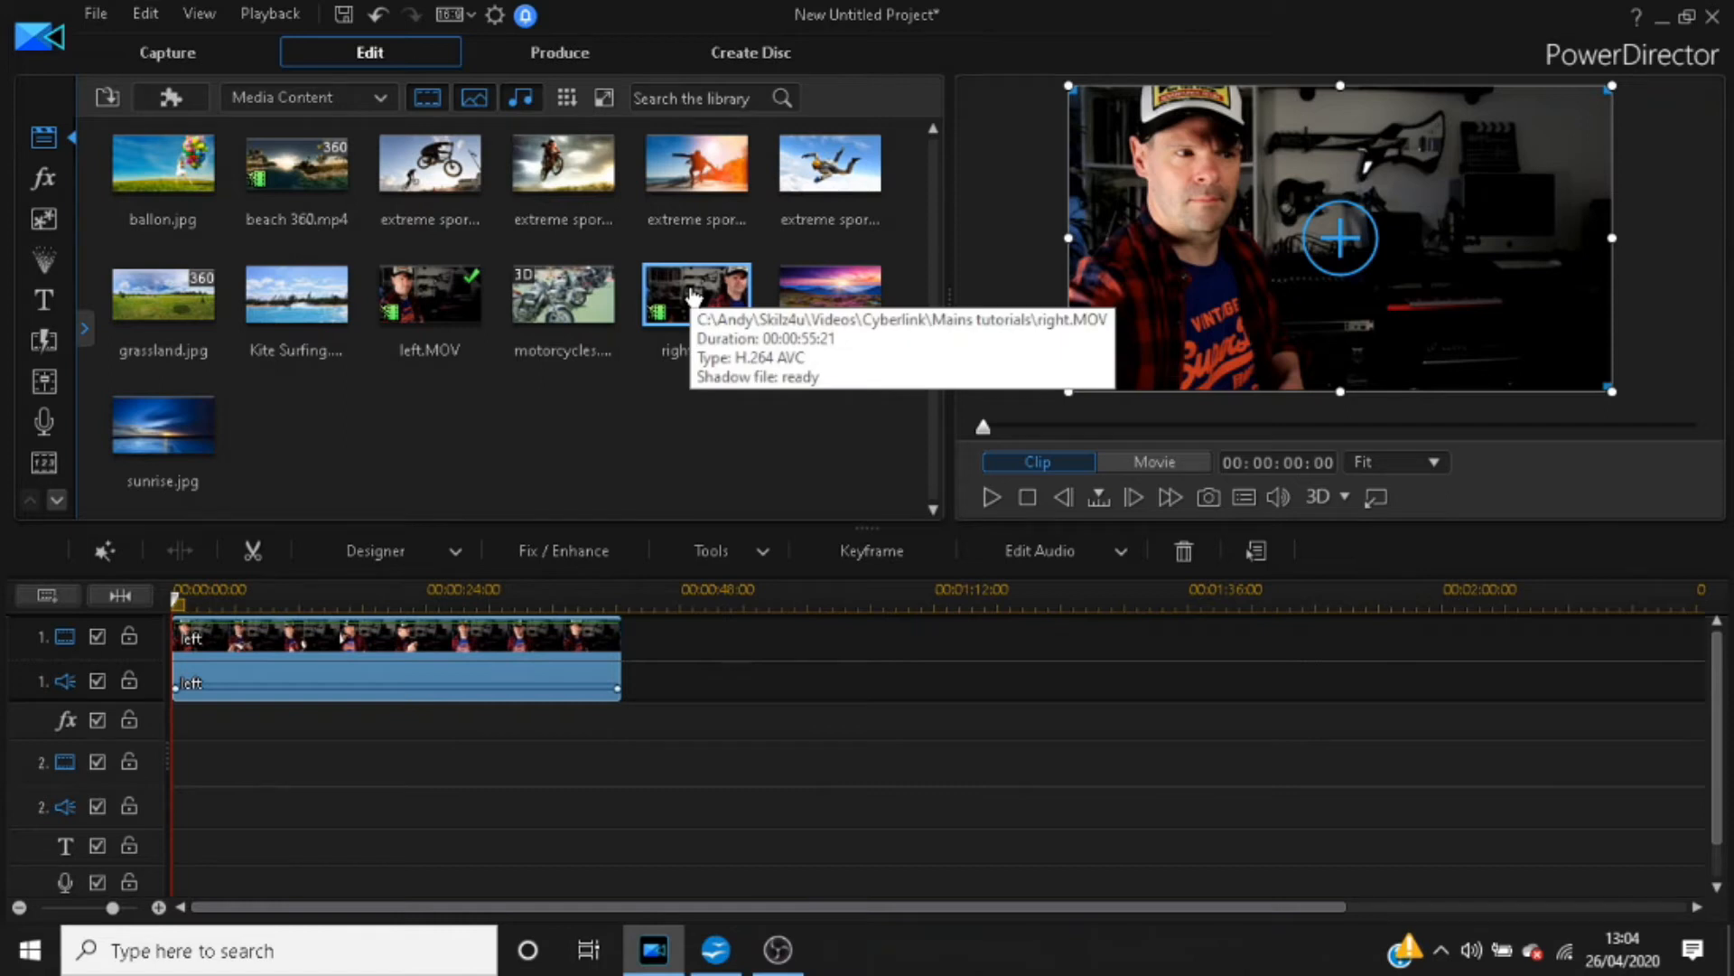
left_click_drag(693, 297, 162, 786)
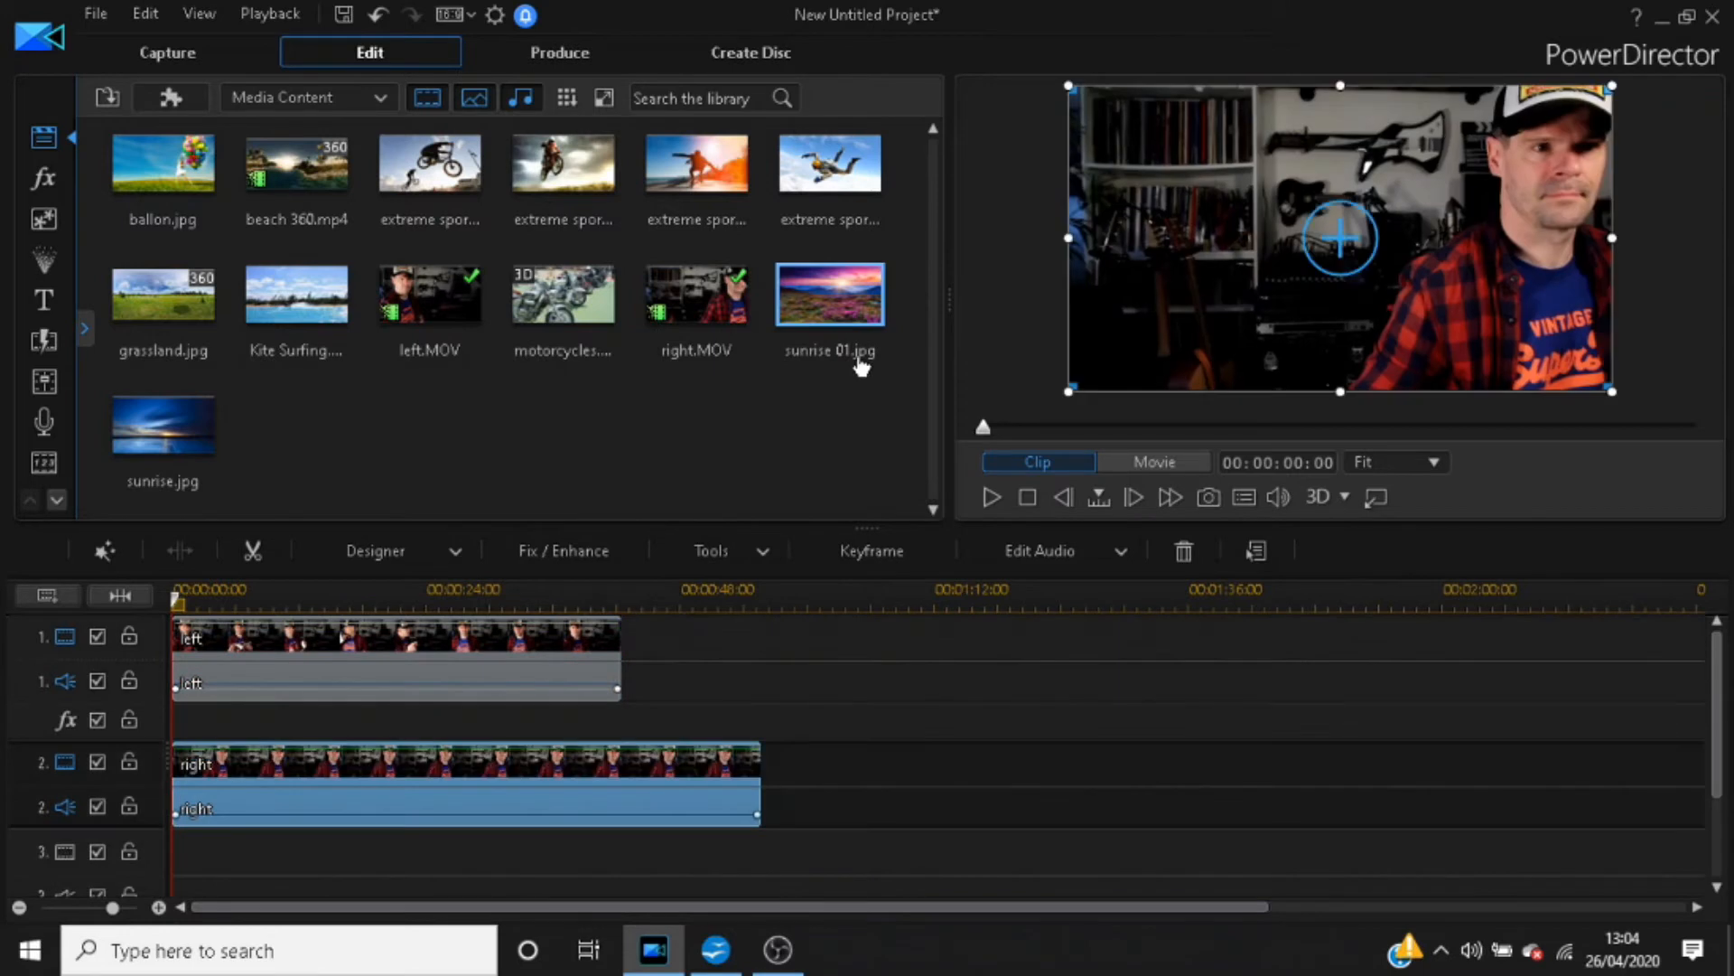
Open the left clip on track 1 in the Mask Designer and try the diamond mask on it
left_click(508, 647)
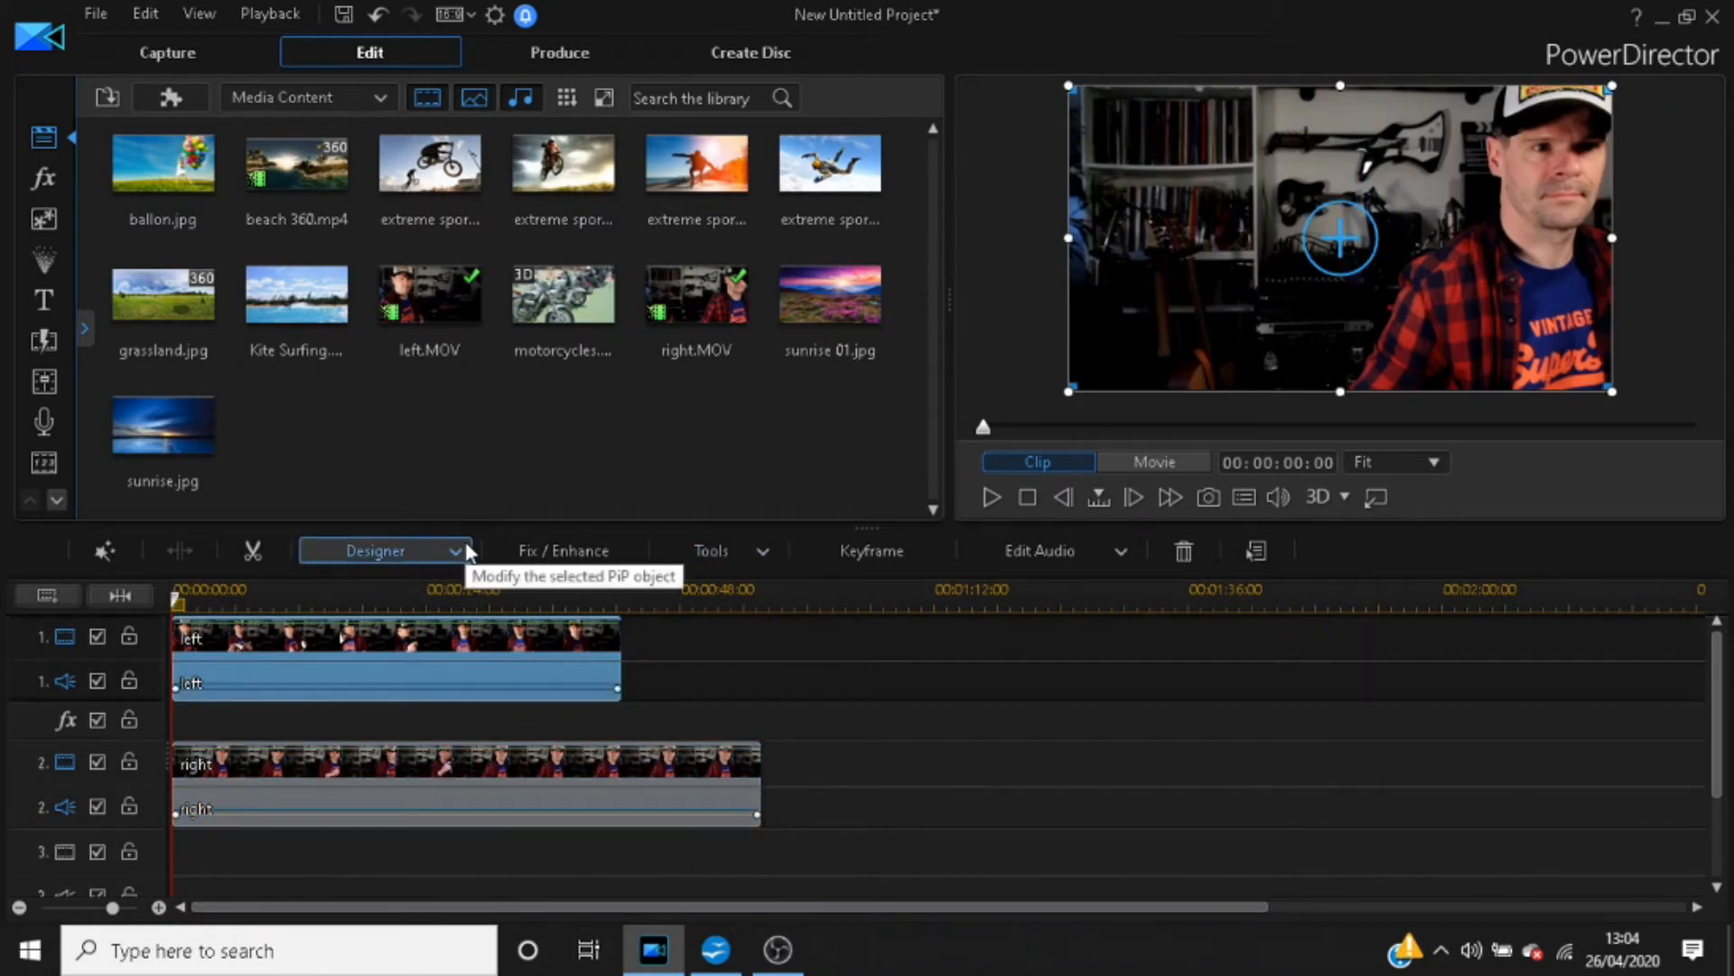
left_click(456, 551)
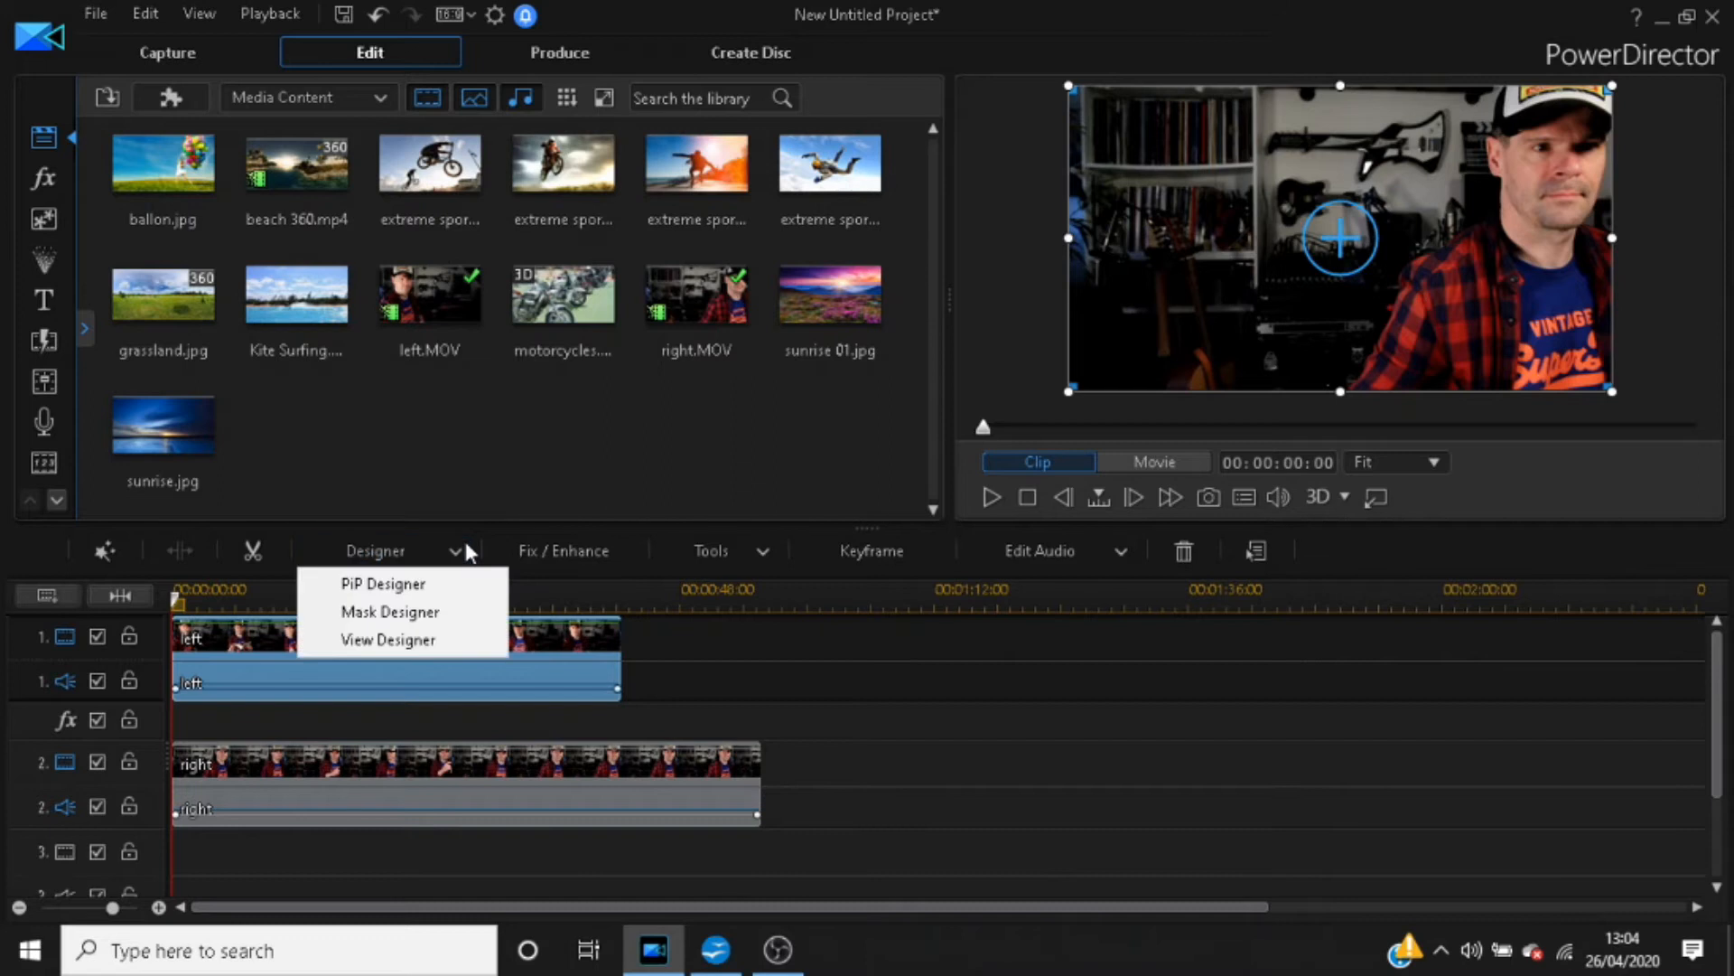
left_click(403, 614)
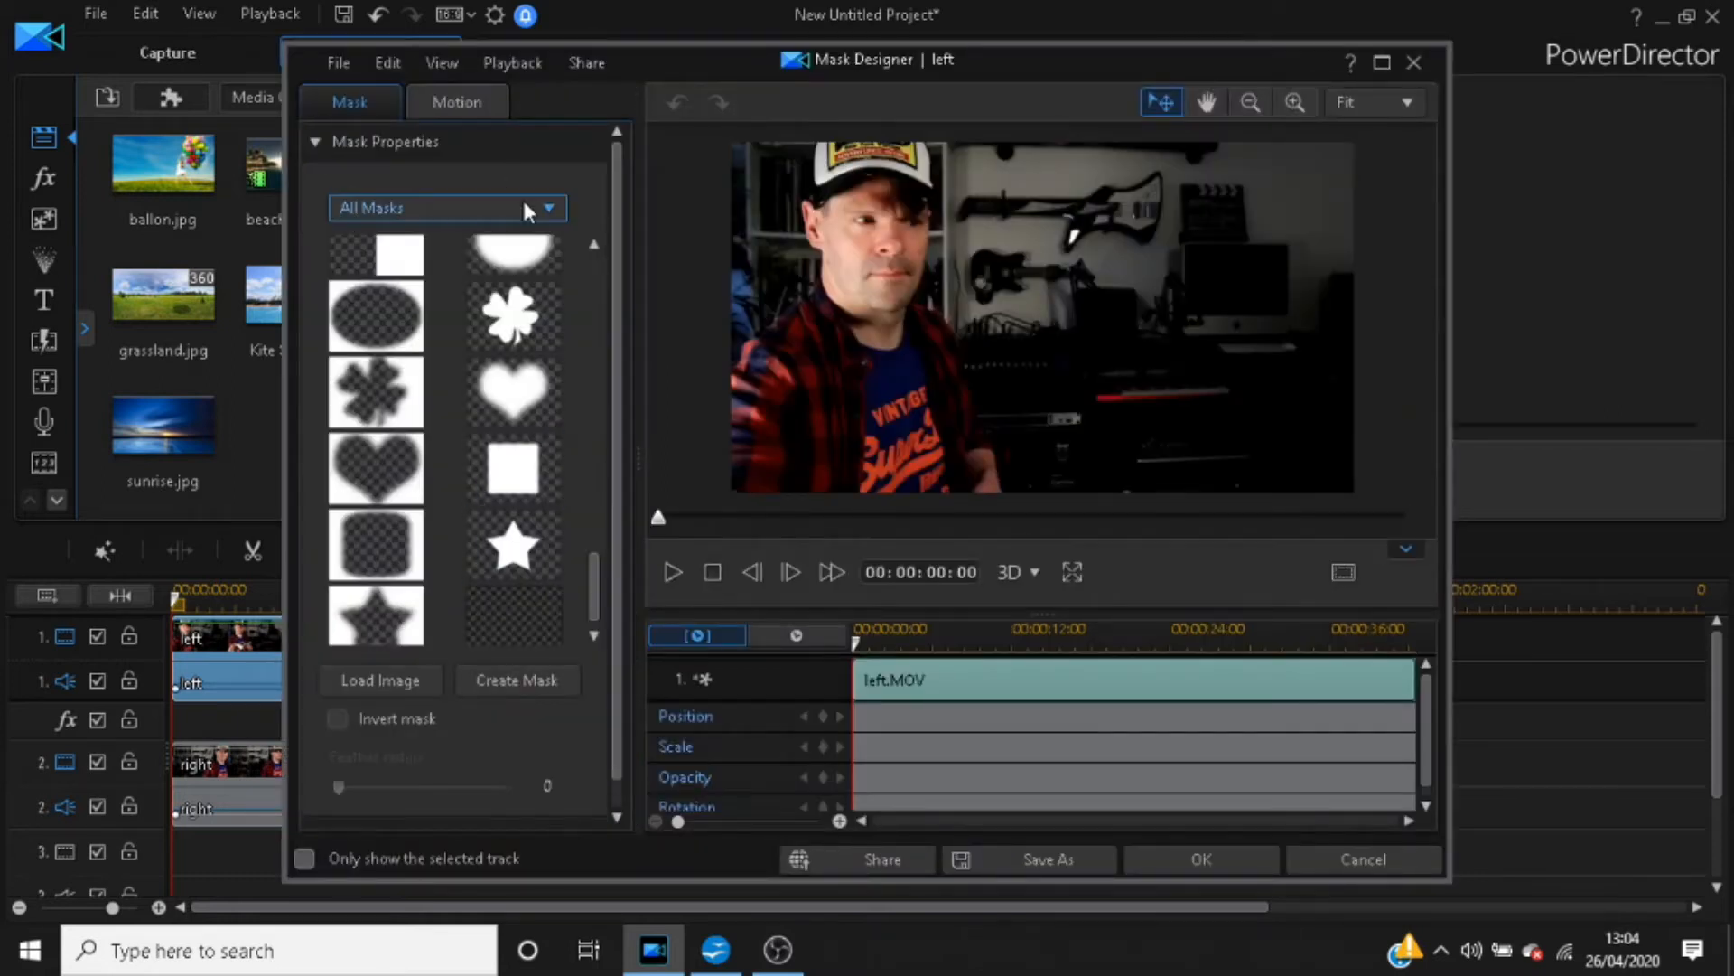
scroll(598, 255, "up", 10)
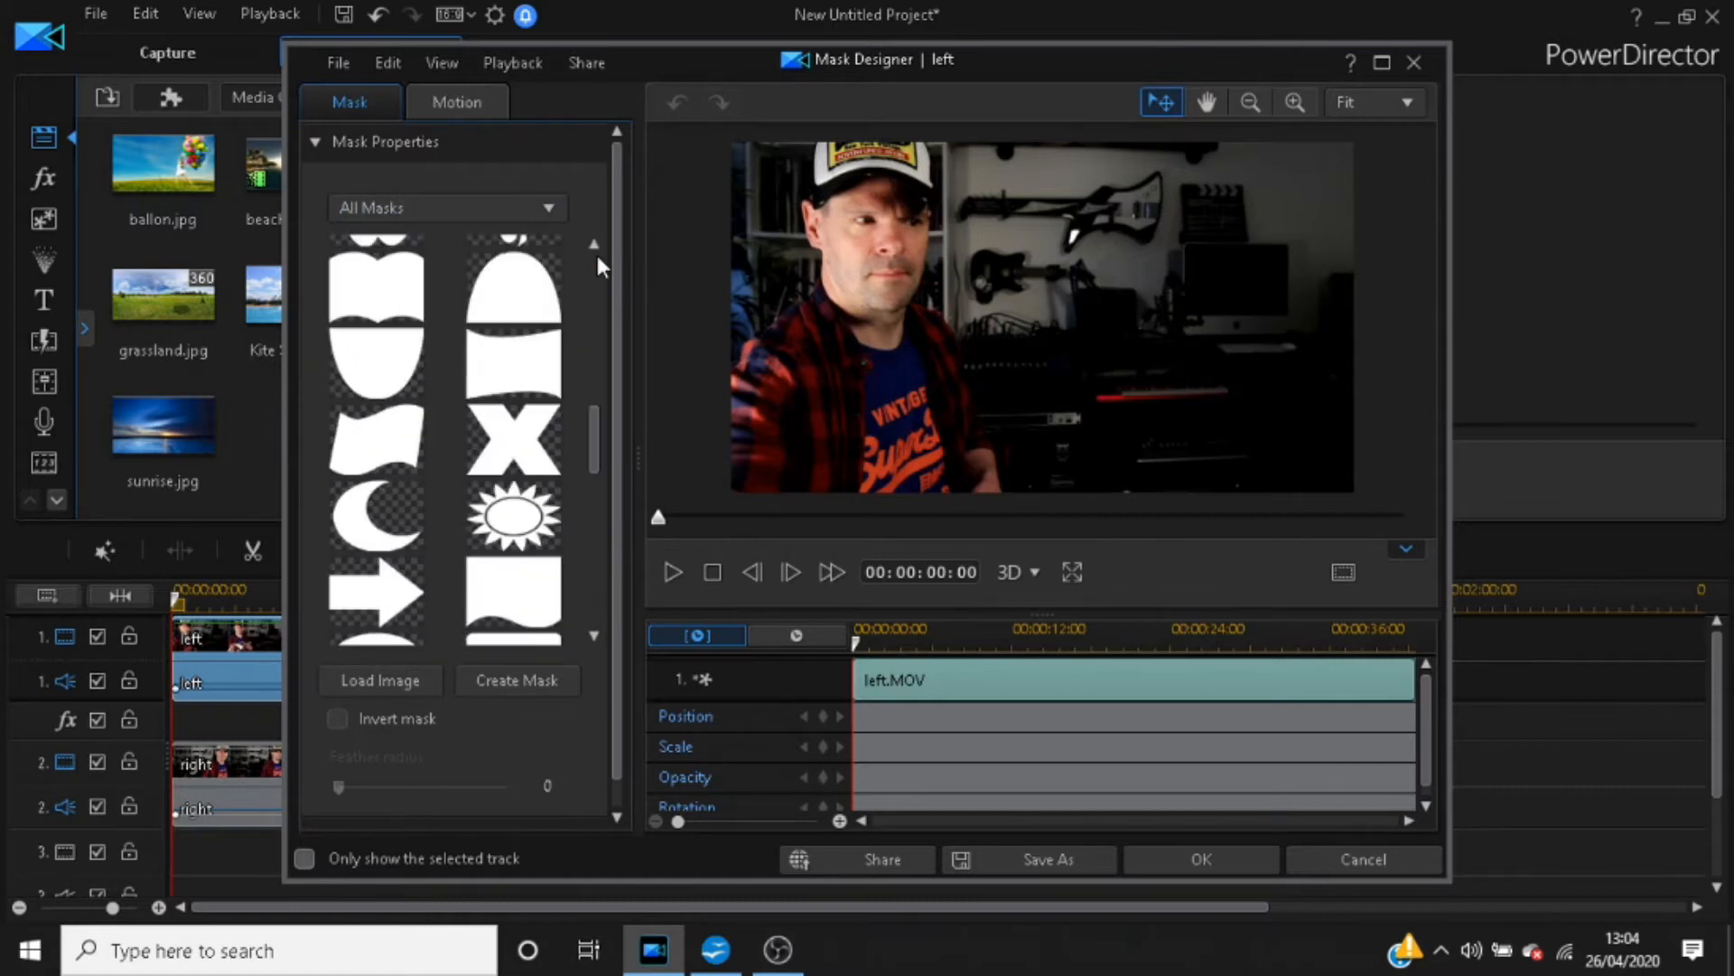
left_click_drag(589, 343, 599, 231)
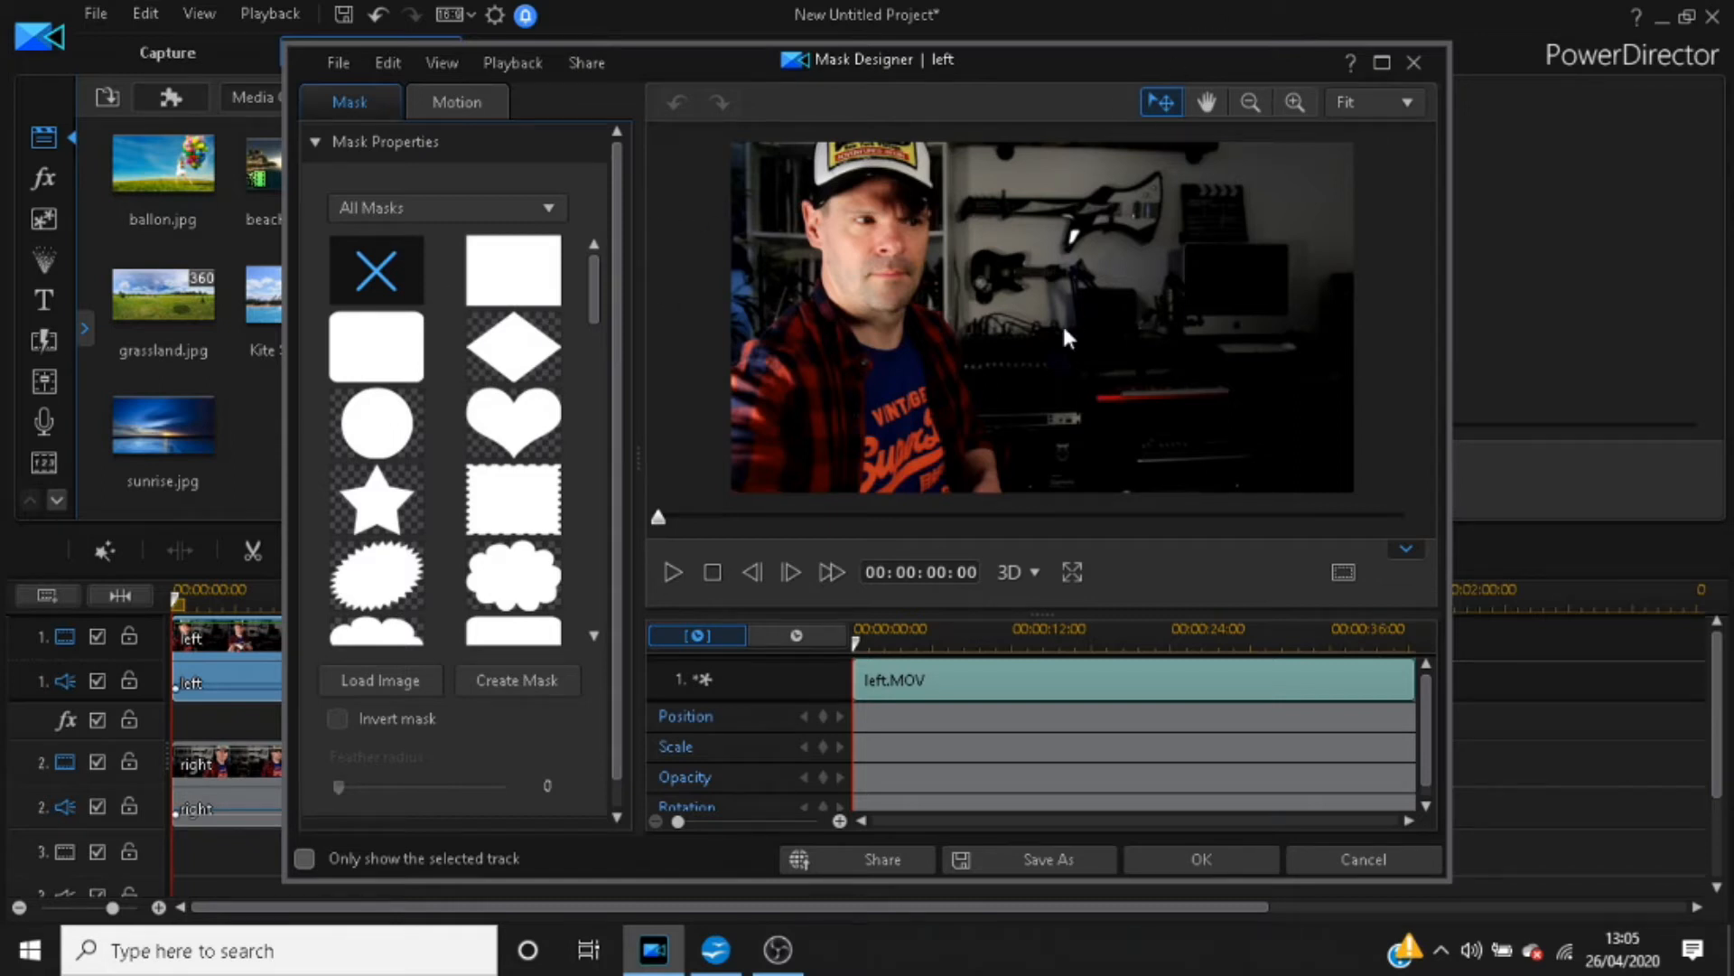
left_click(520, 366)
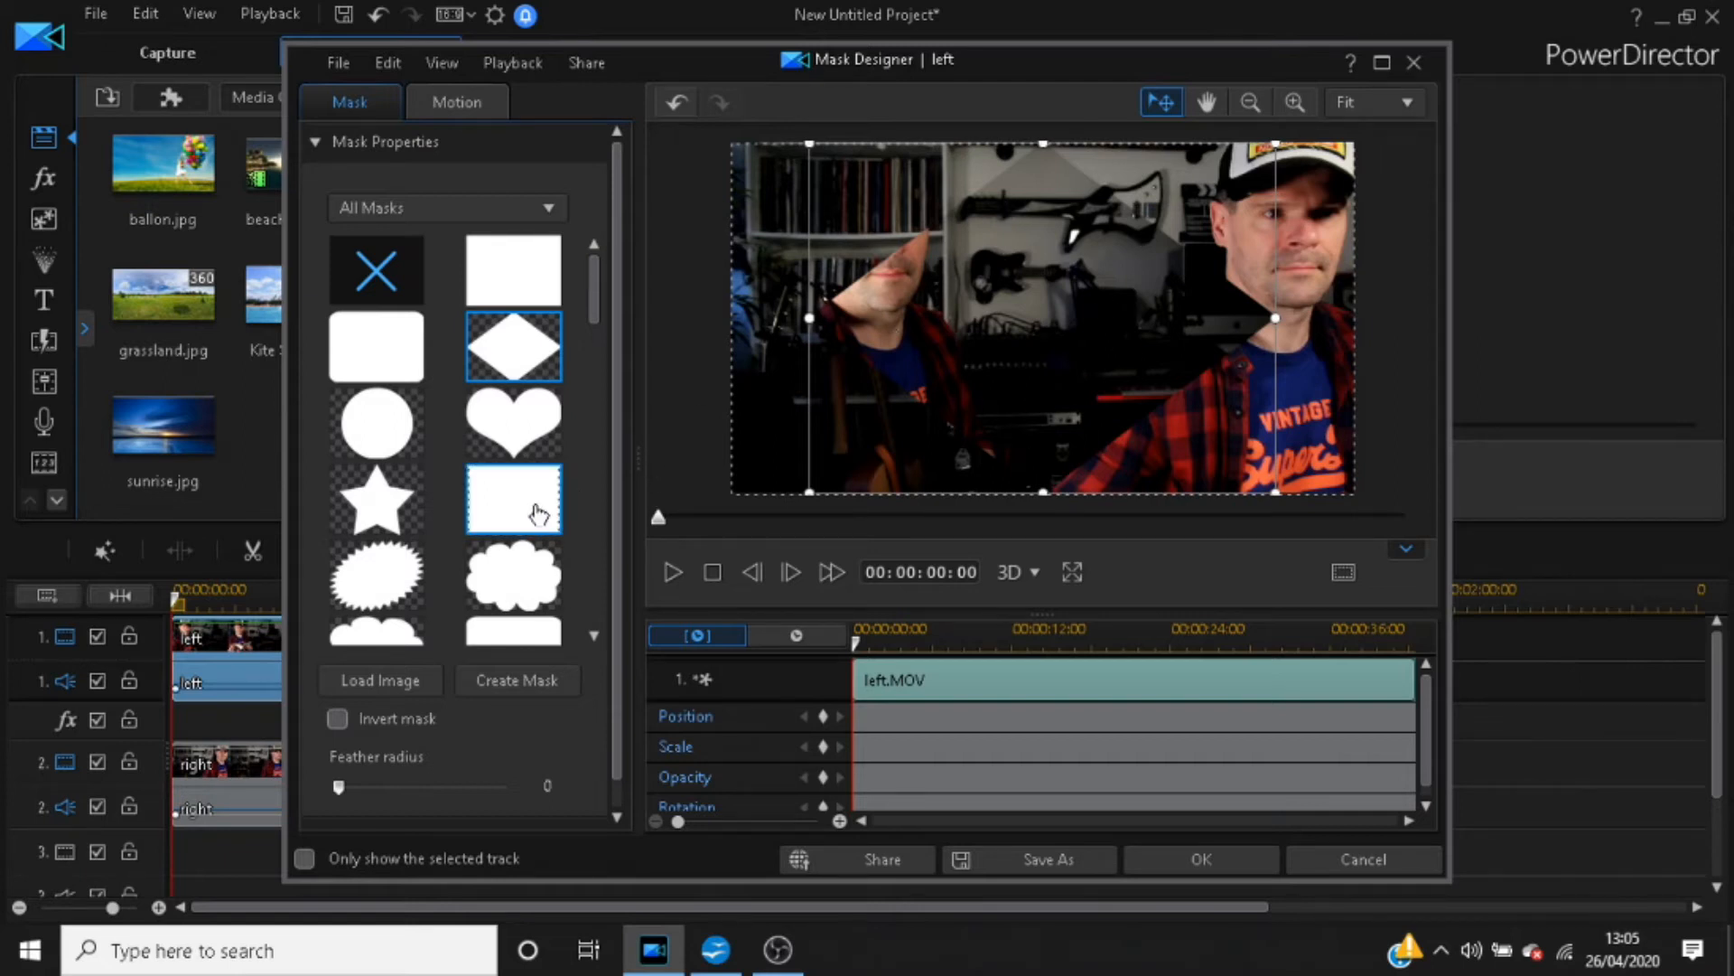
Replace the left clip's mask with the half-frame rectangle whose right half is white, and invert it
left_click(593, 636)
left_click(594, 636)
left_click(594, 636)
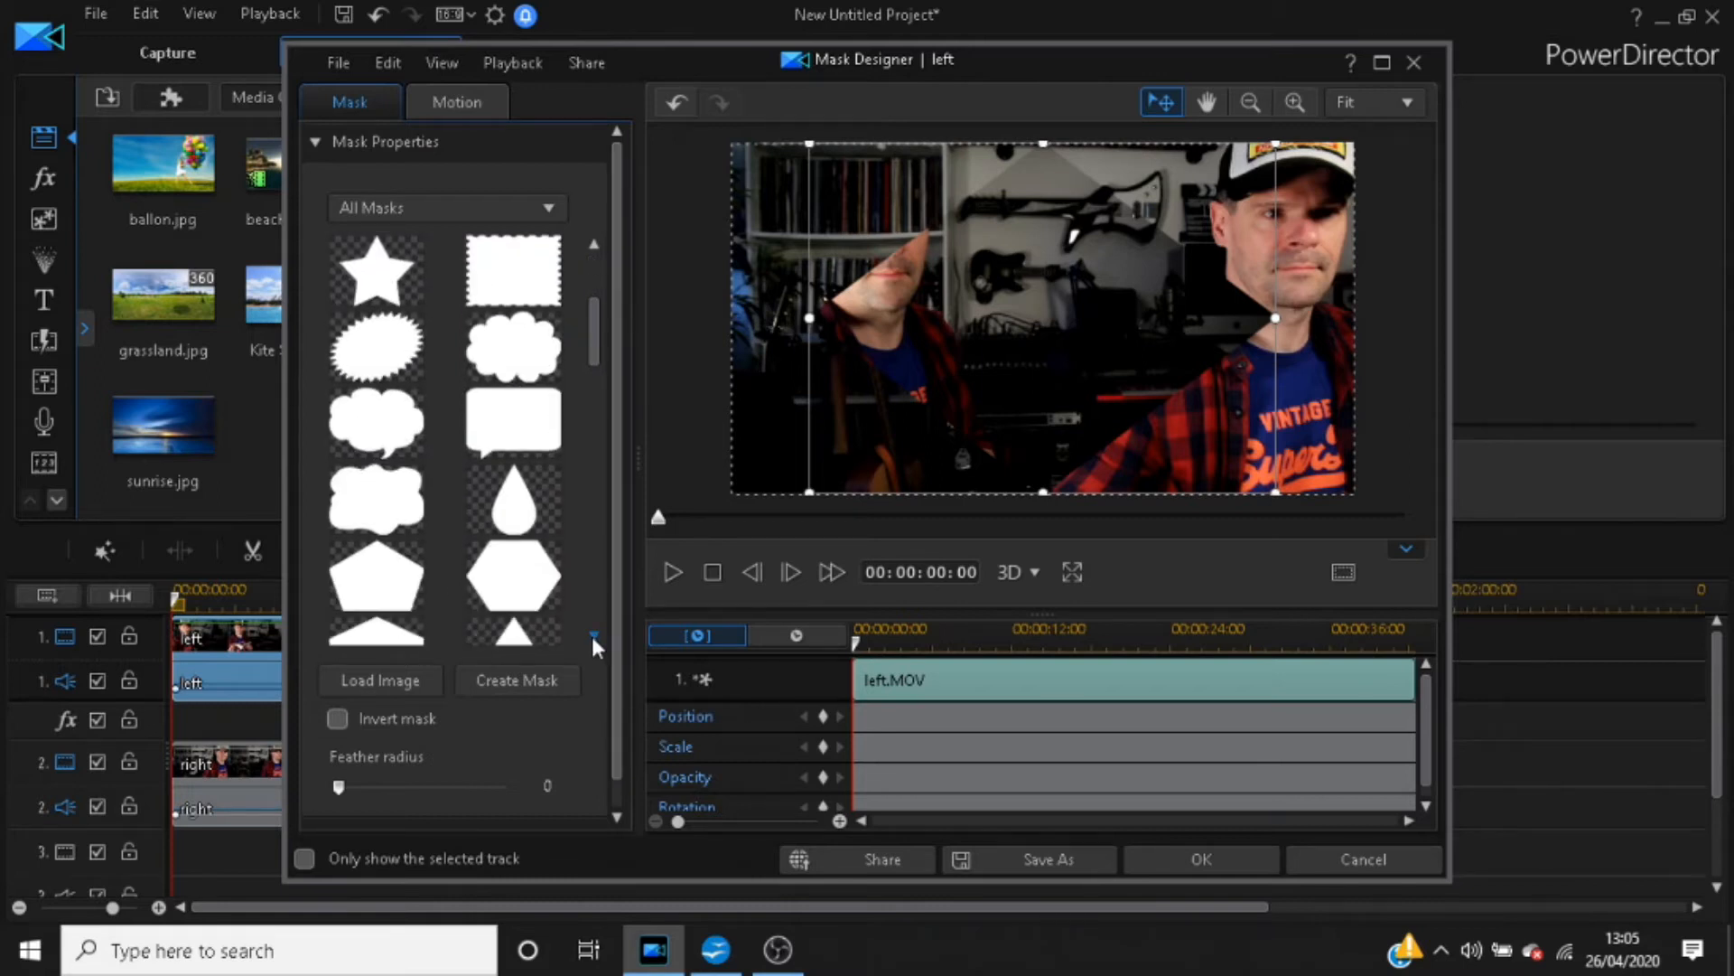
left_click(593, 636)
left_click(594, 636)
left_click(594, 636)
left_click(594, 636)
left_click(594, 636)
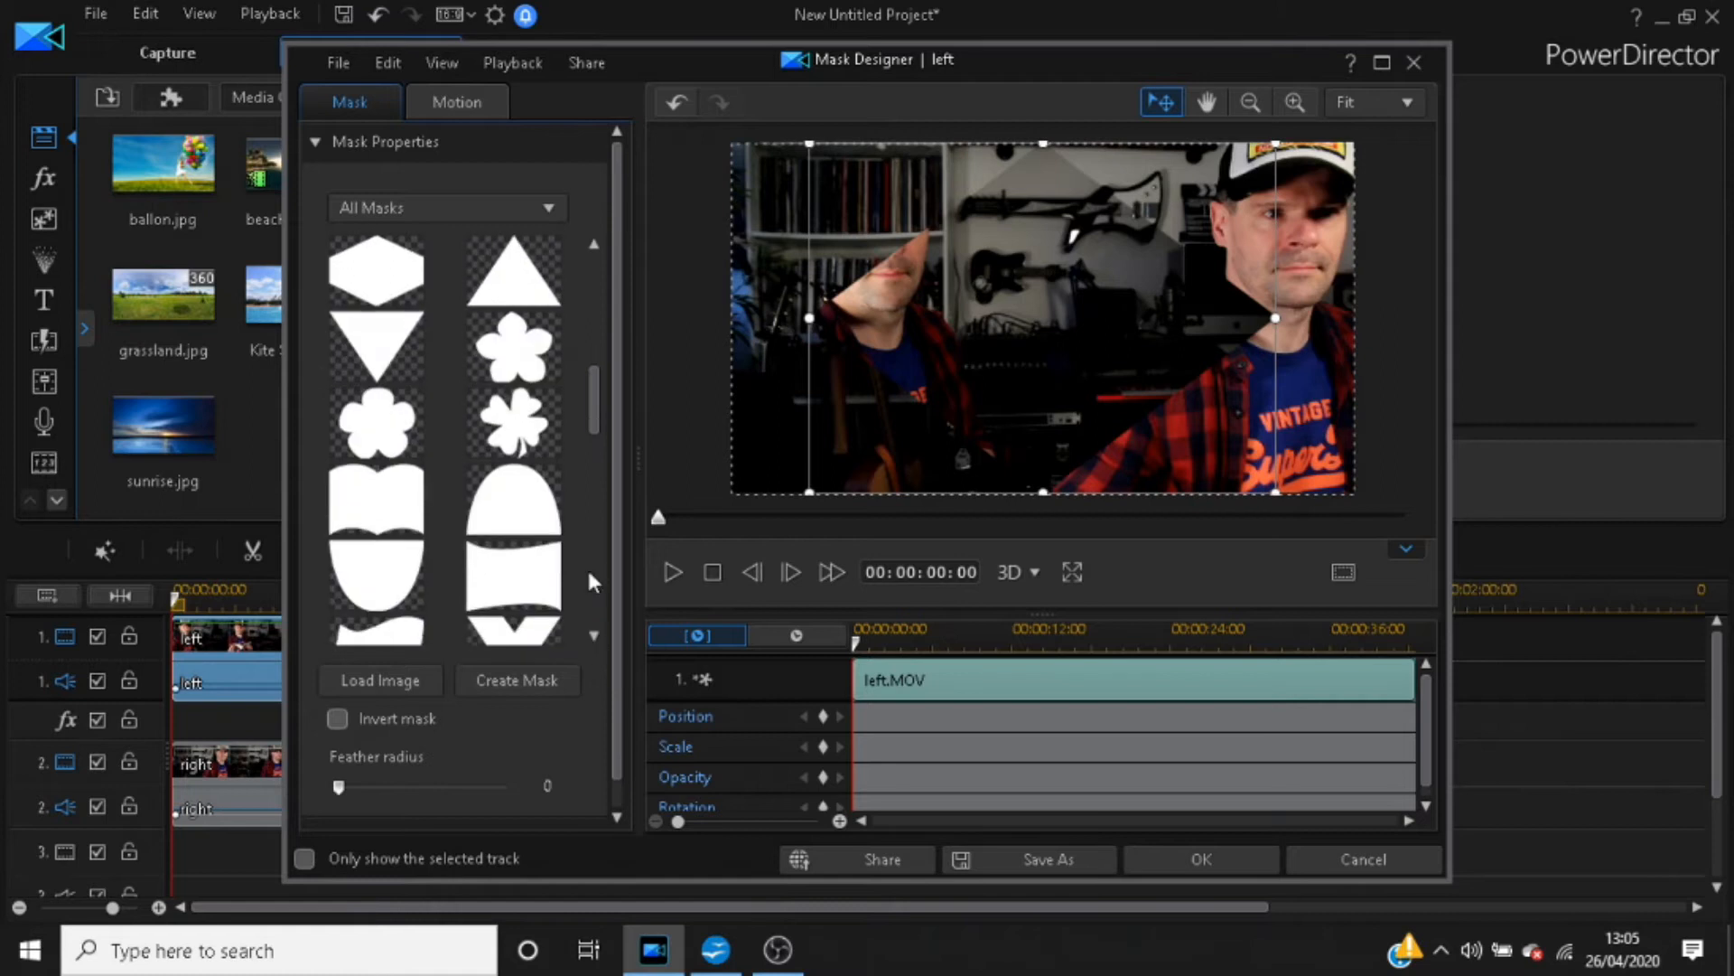
left_click_drag(587, 413, 611, 193)
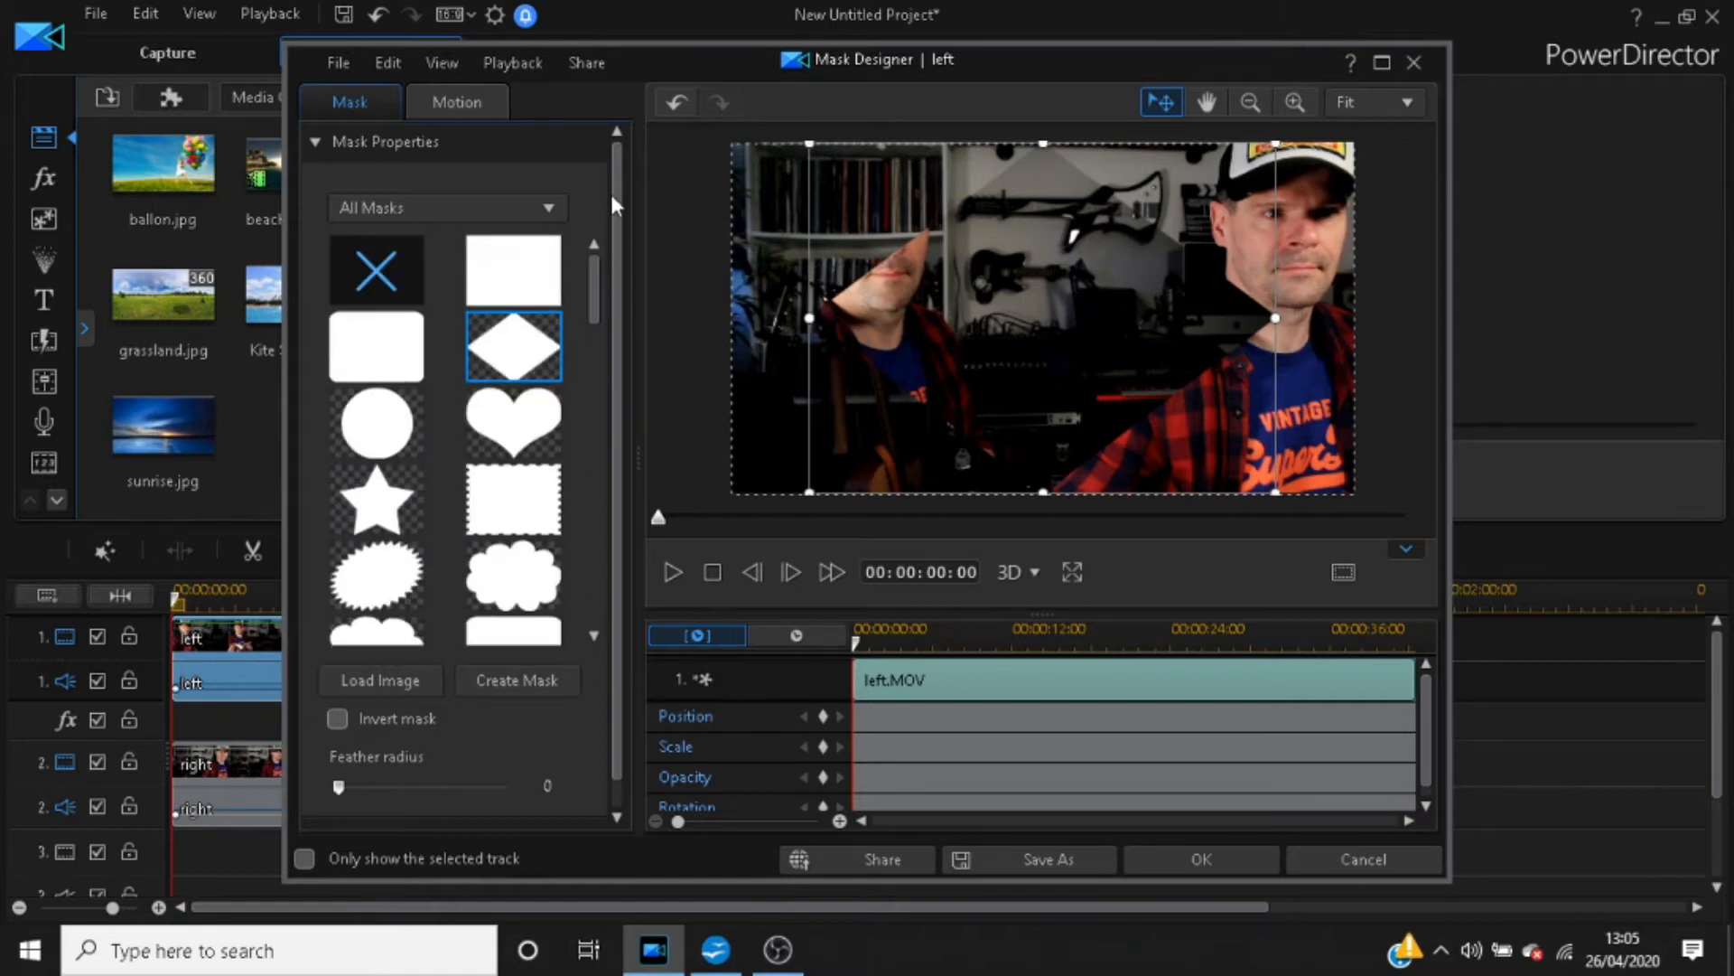
left_click_drag(595, 258, 550, 520)
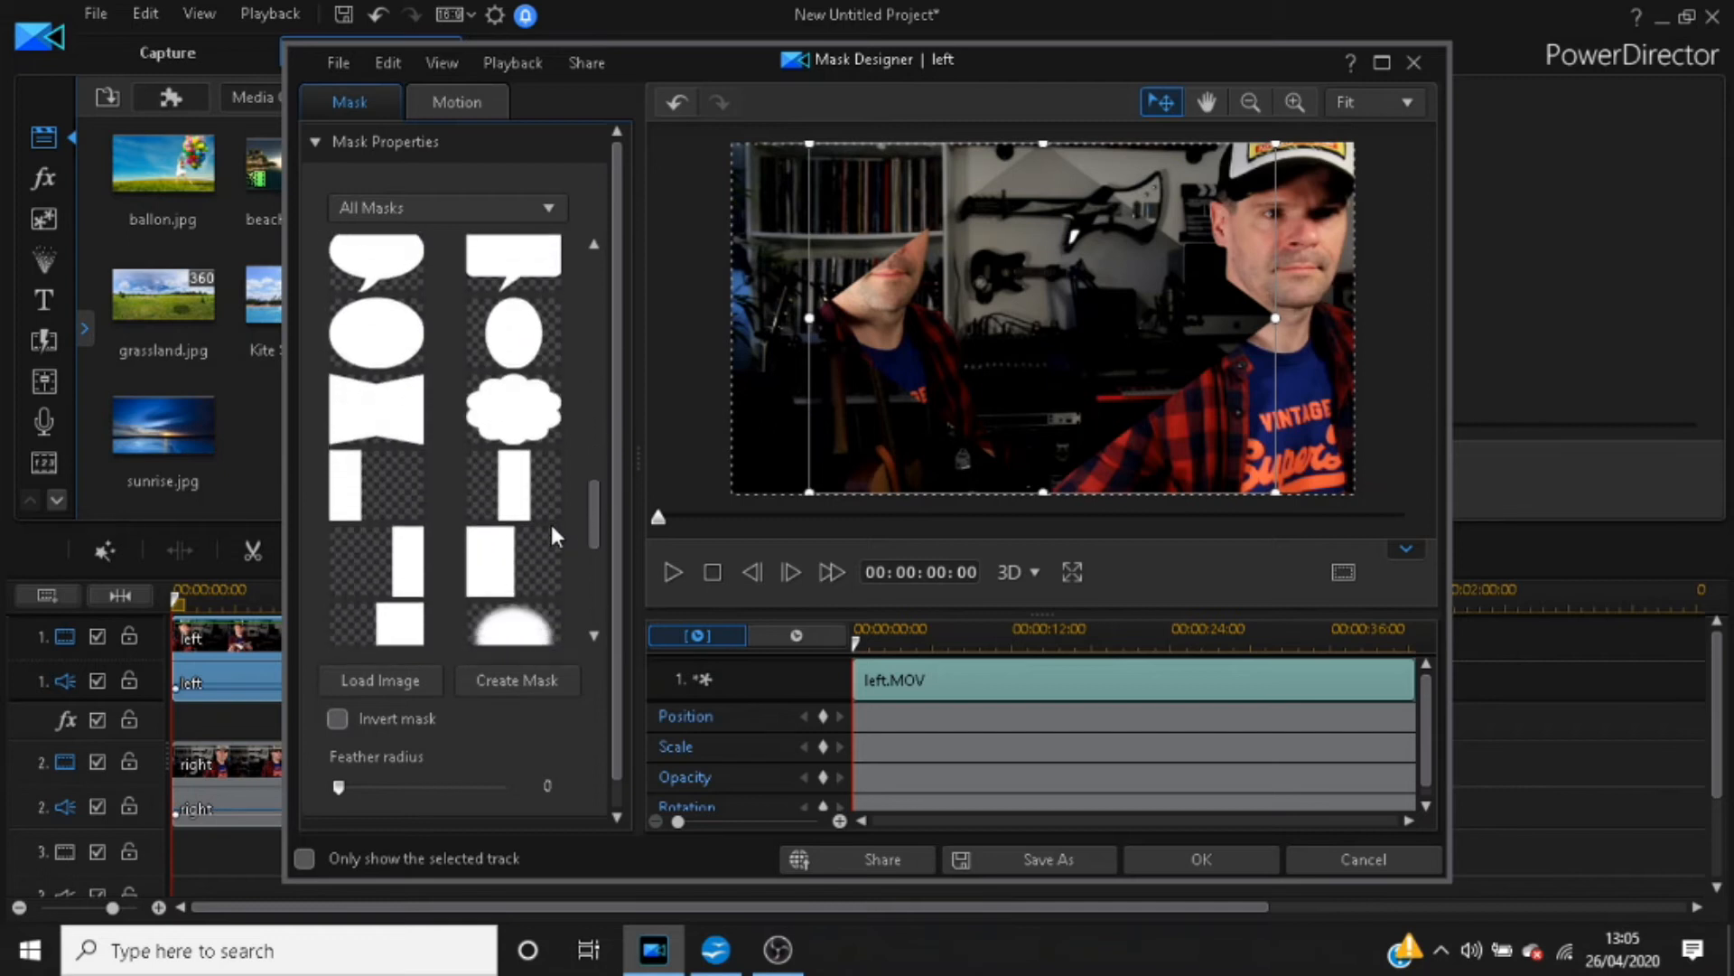
scroll(550, 521, "down", 3)
left_click(384, 534)
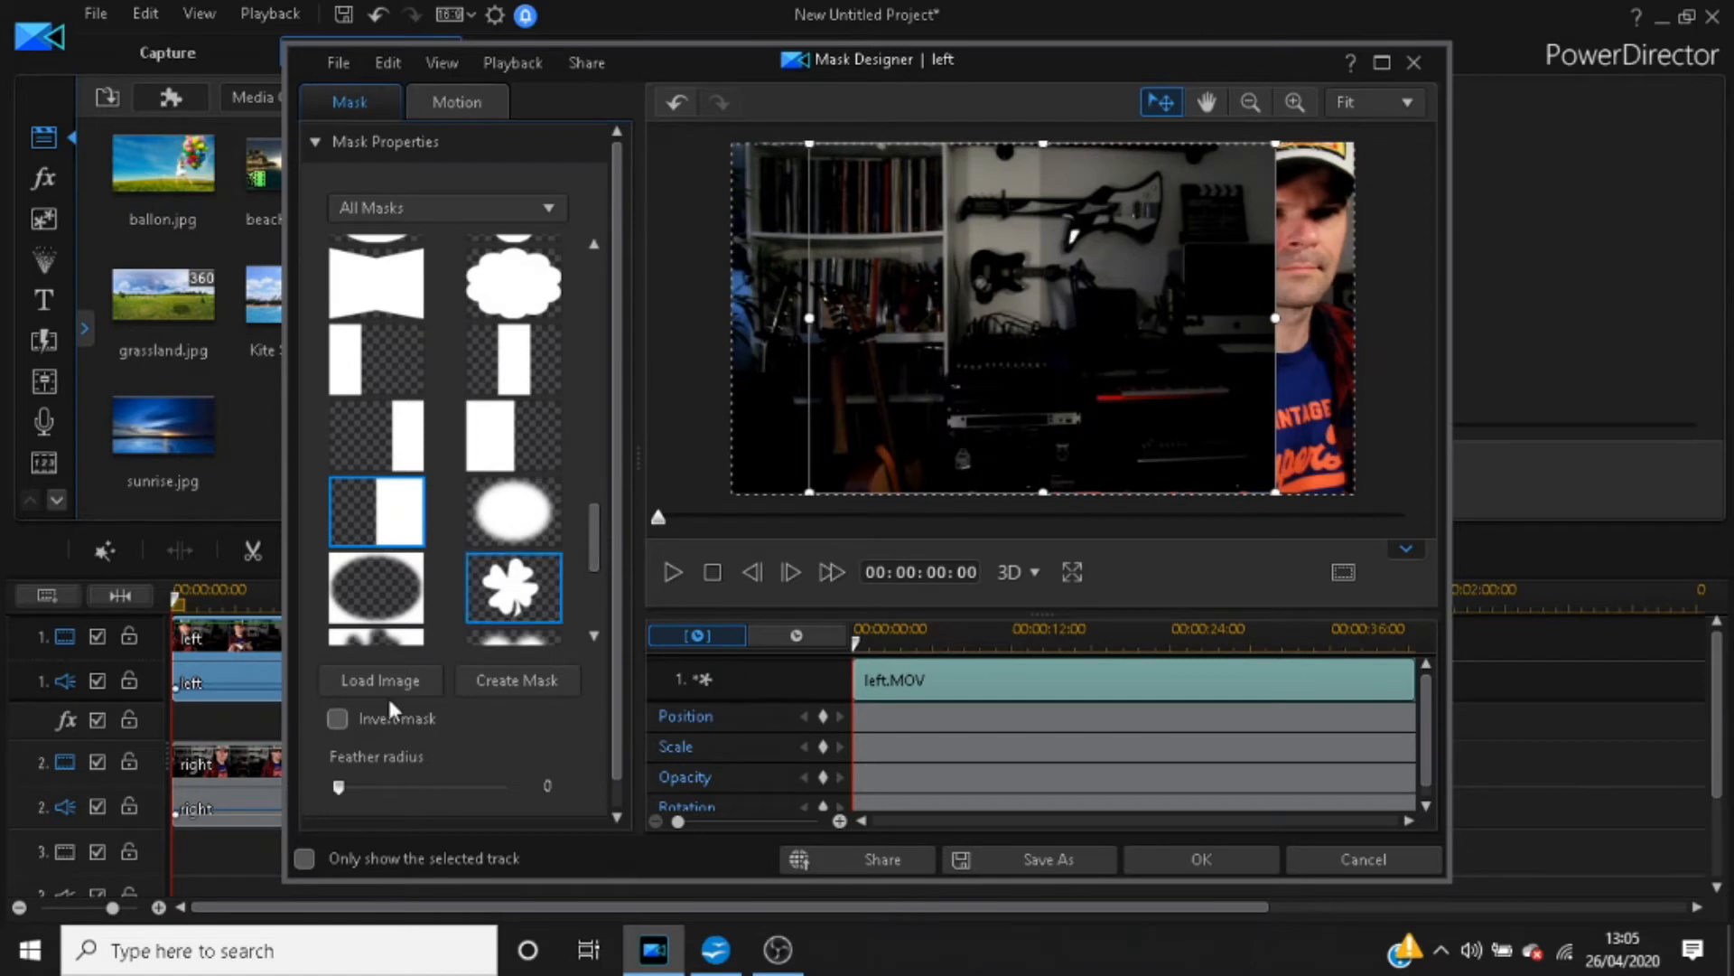
left_click(338, 718)
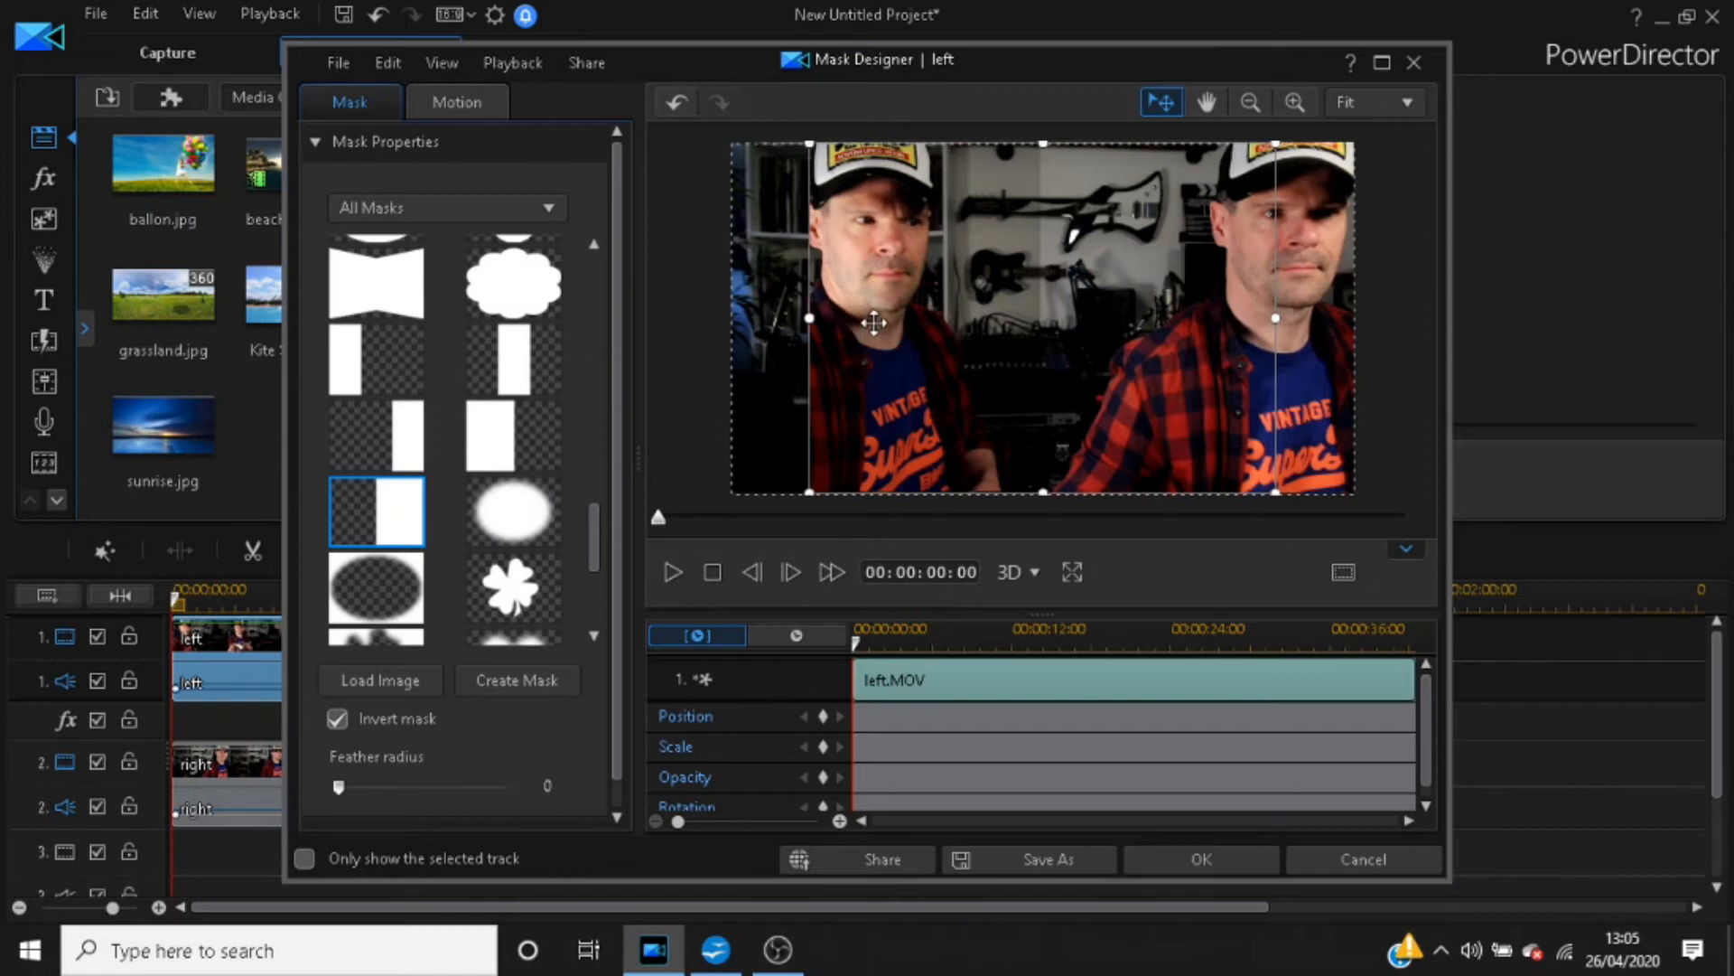
Move the inverted mask flush with the frame's left edge and play back the masked result
left_click_drag(879, 280, 801, 281)
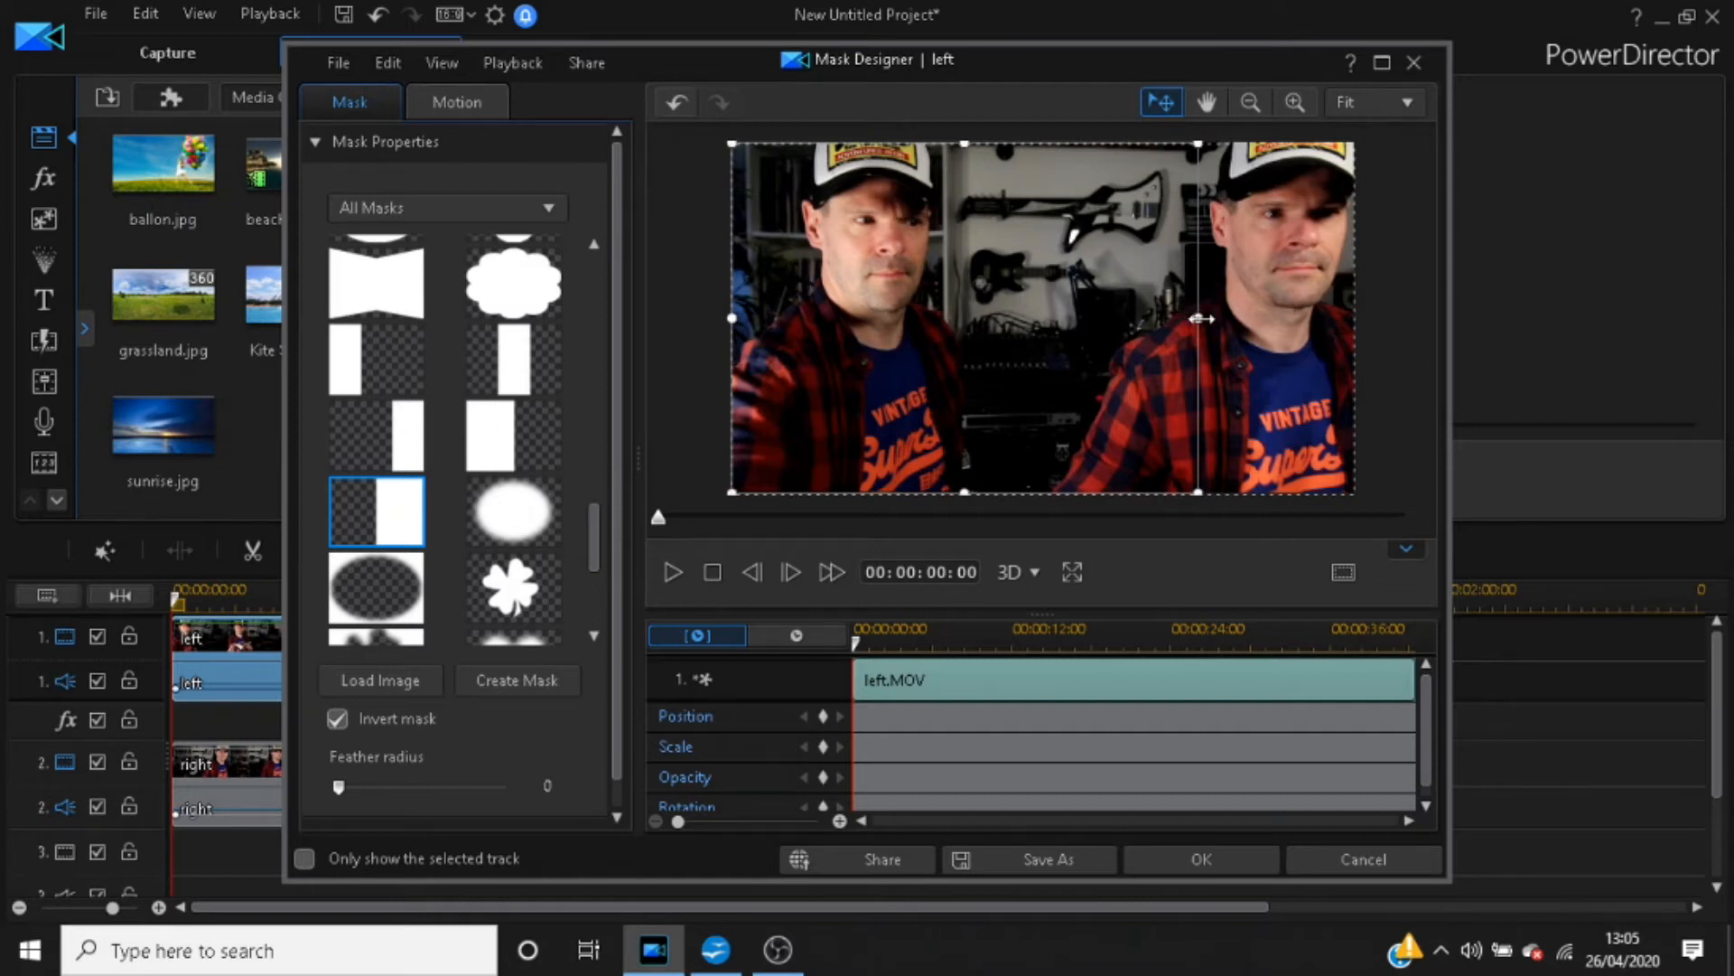
left_click(669, 569)
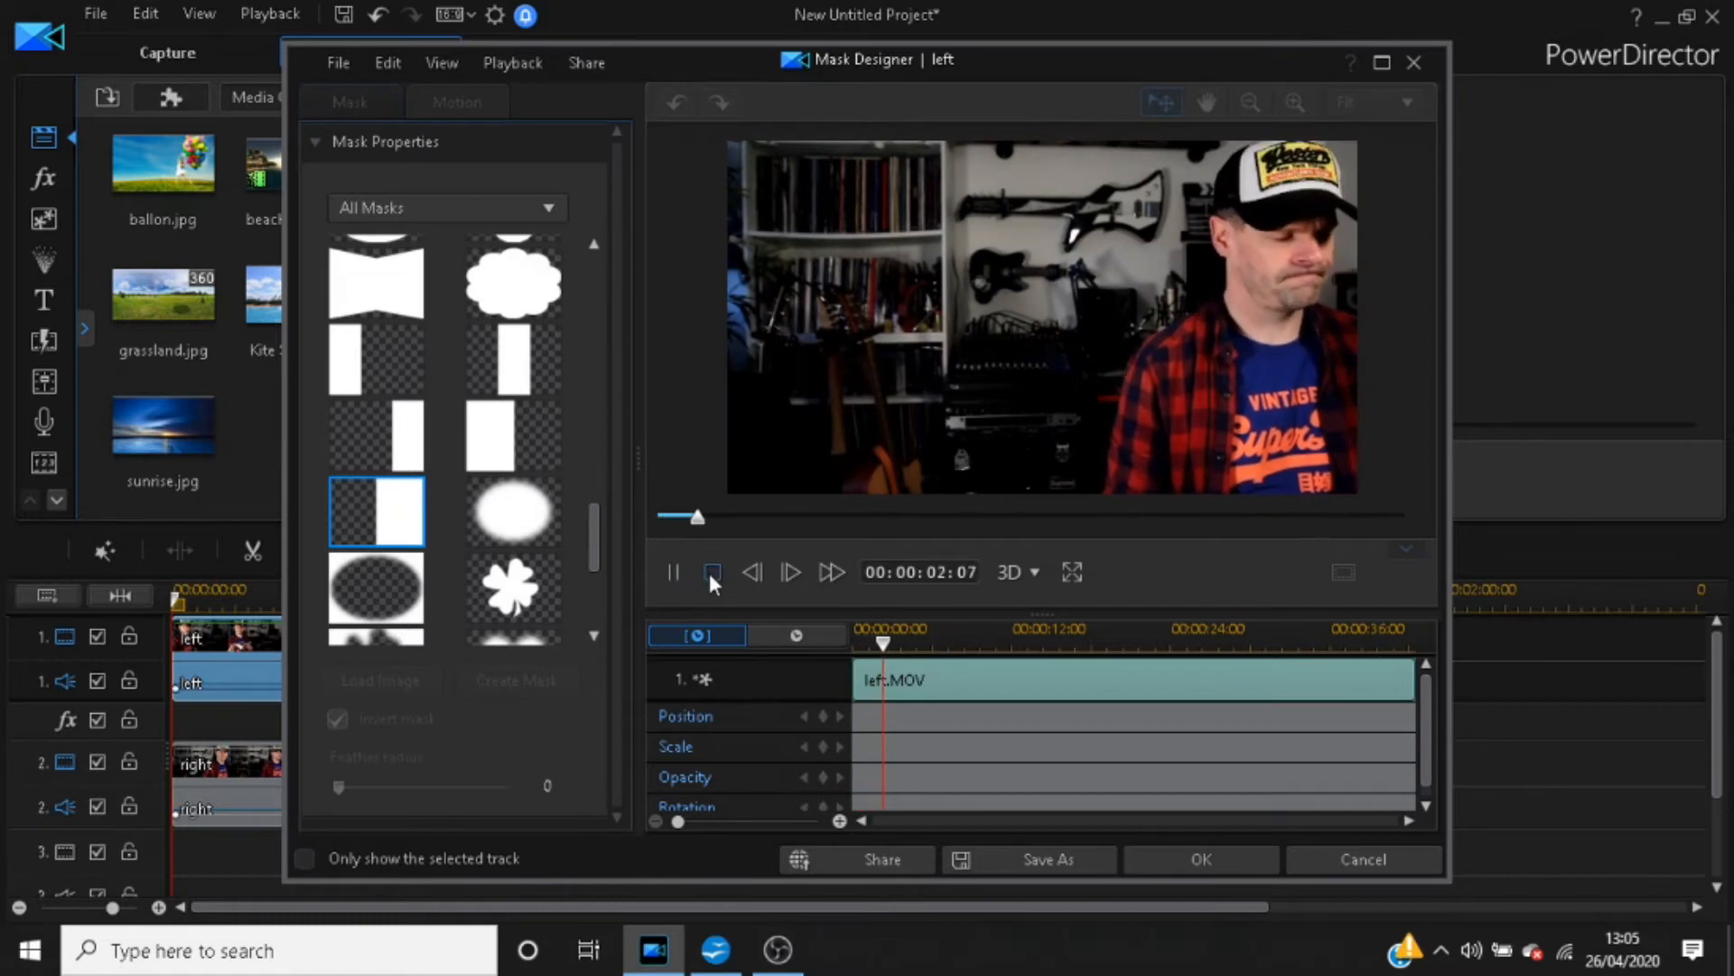
left_click(710, 572)
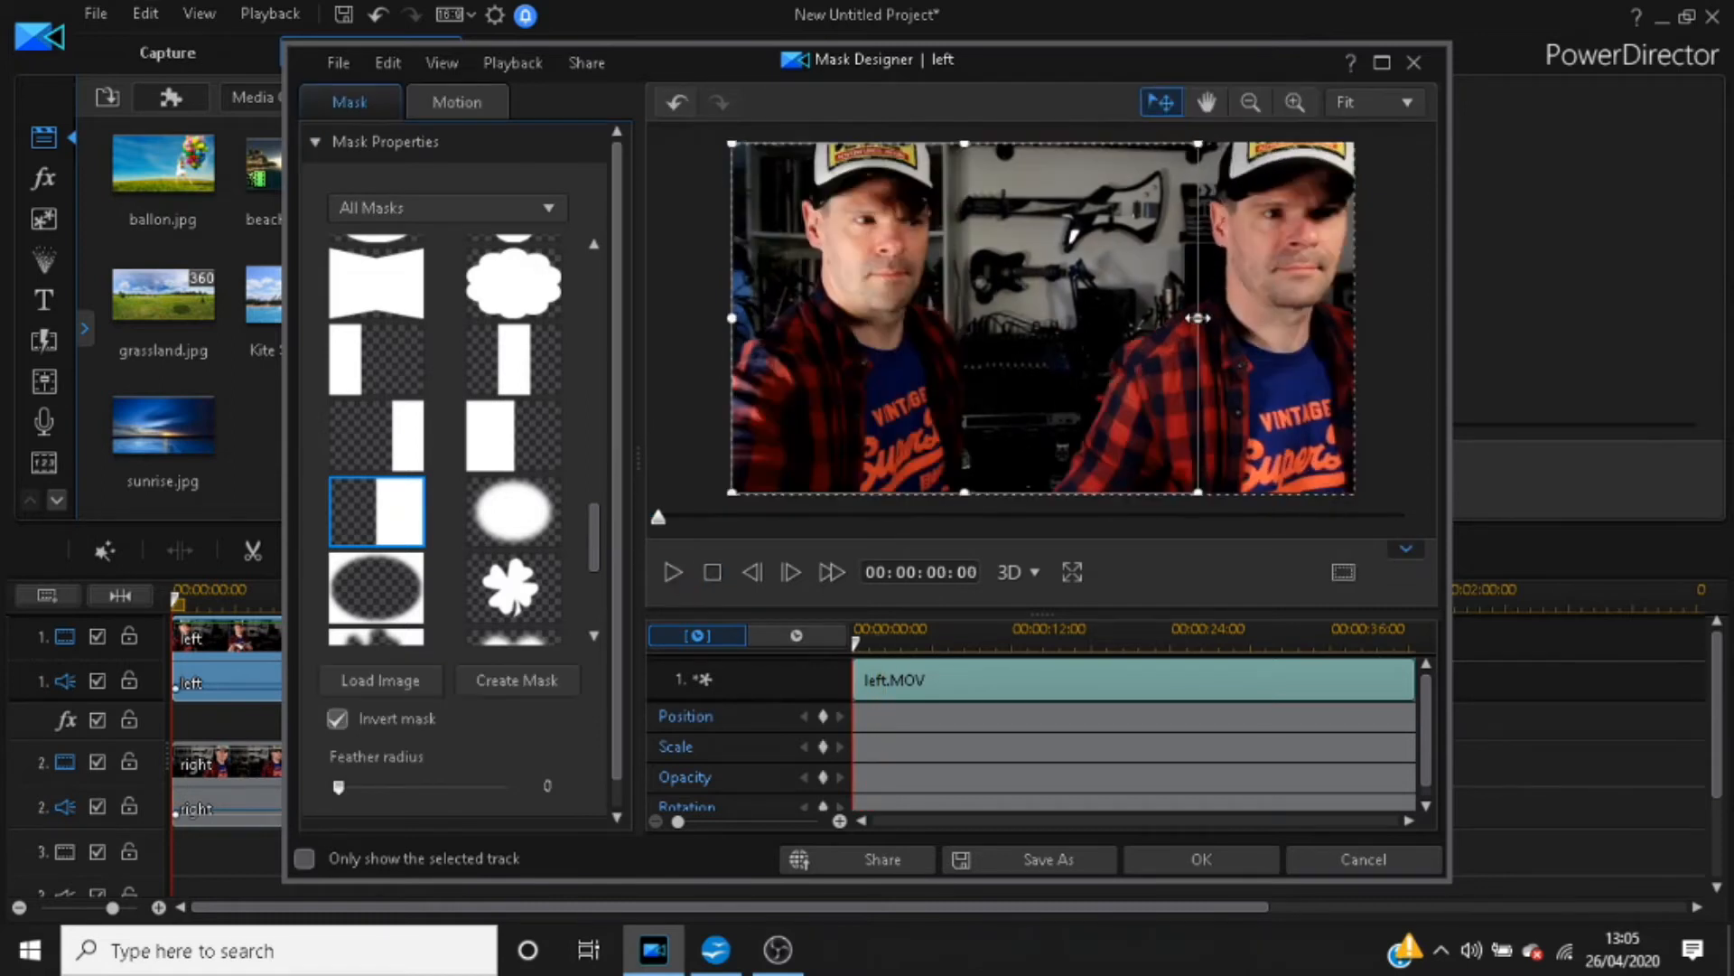
Widen the left clip's mask until its right edge nearly reaches the frame's right edge, and apply the mask
left_click_drag(1197, 318, 1324, 349)
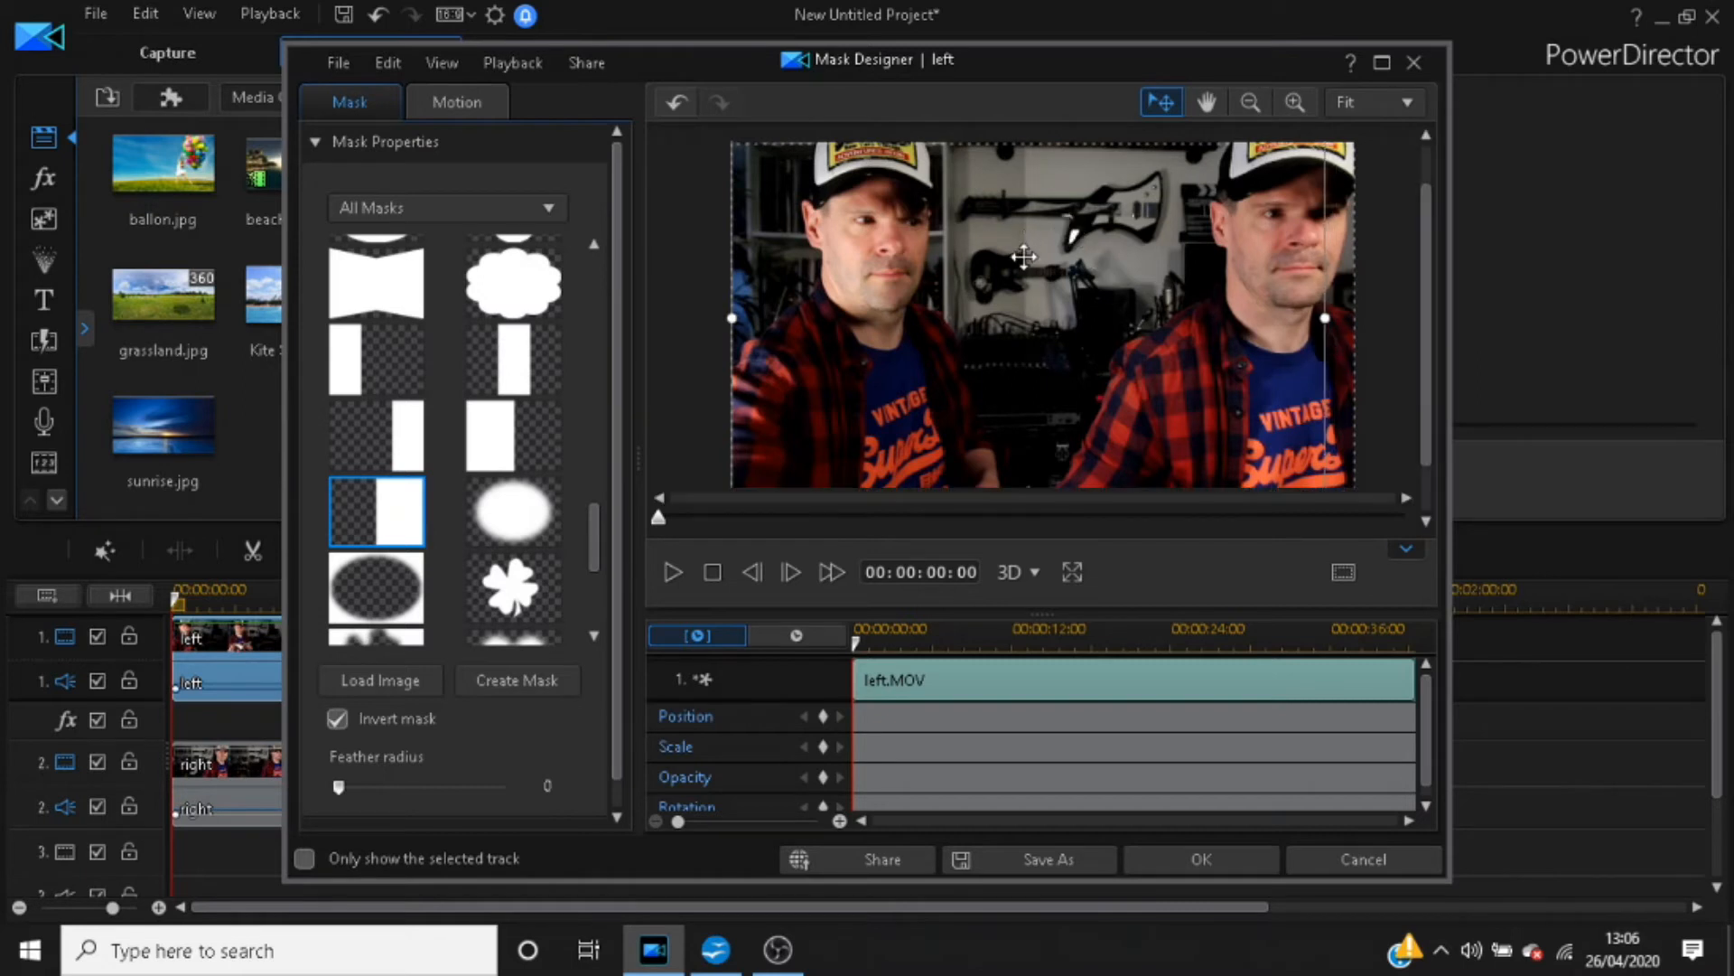
left_click_drag(1325, 318, 1339, 316)
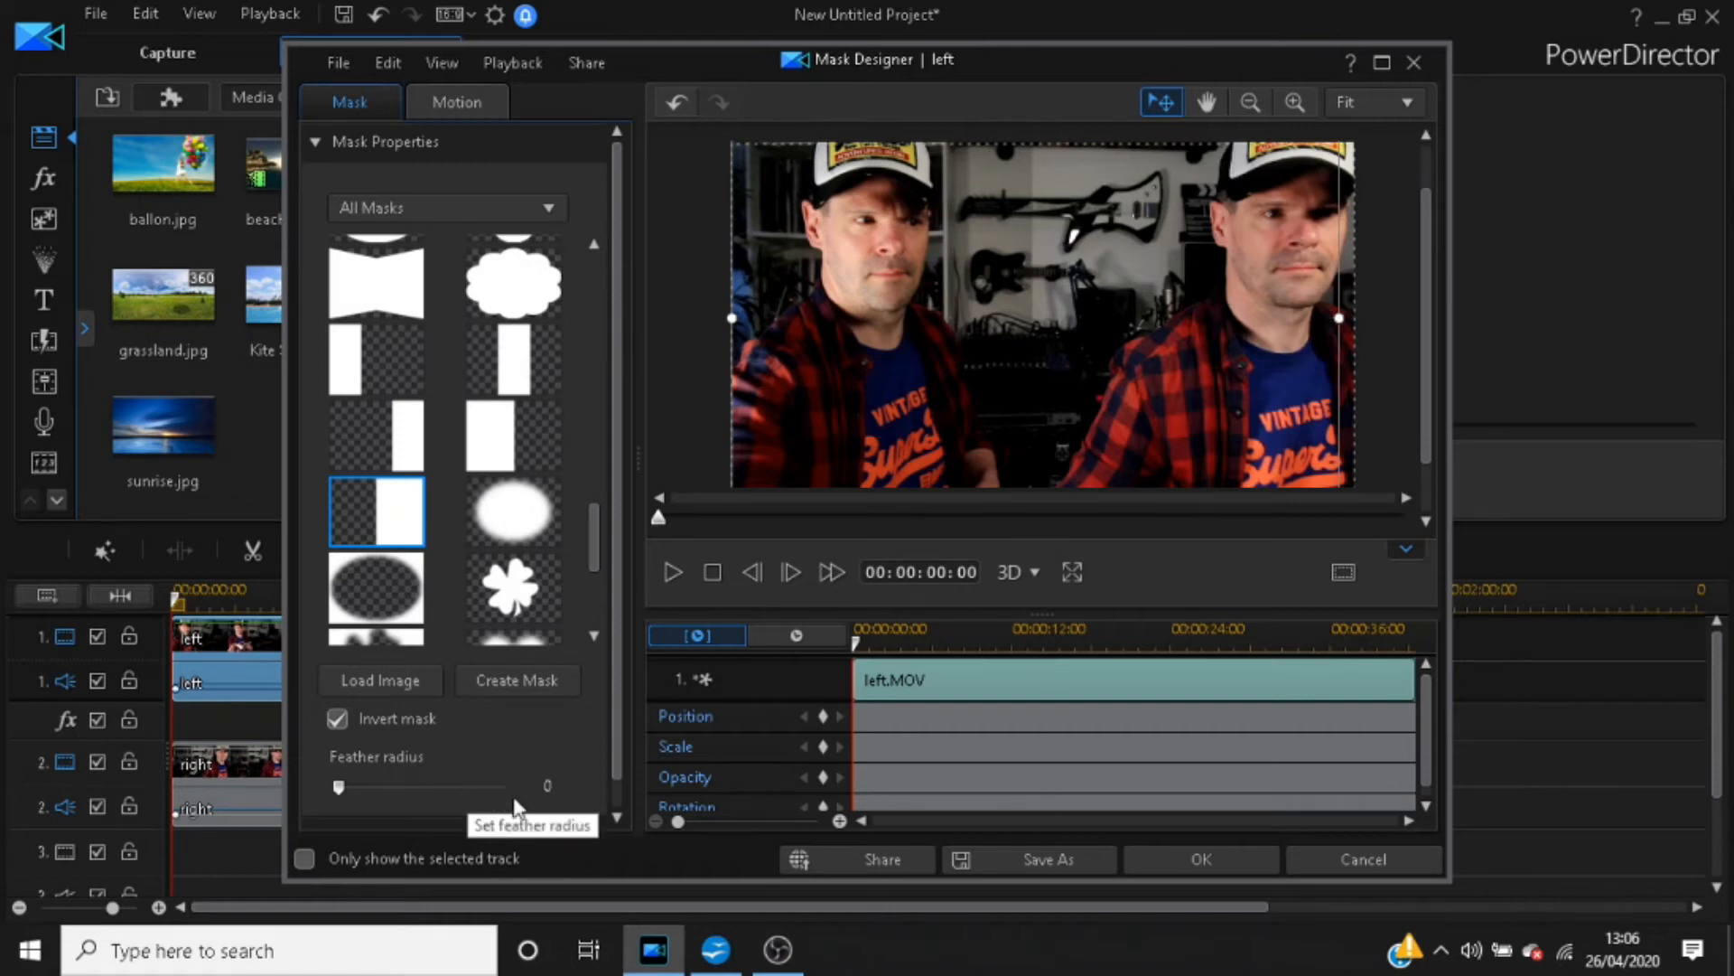
left_click(1195, 863)
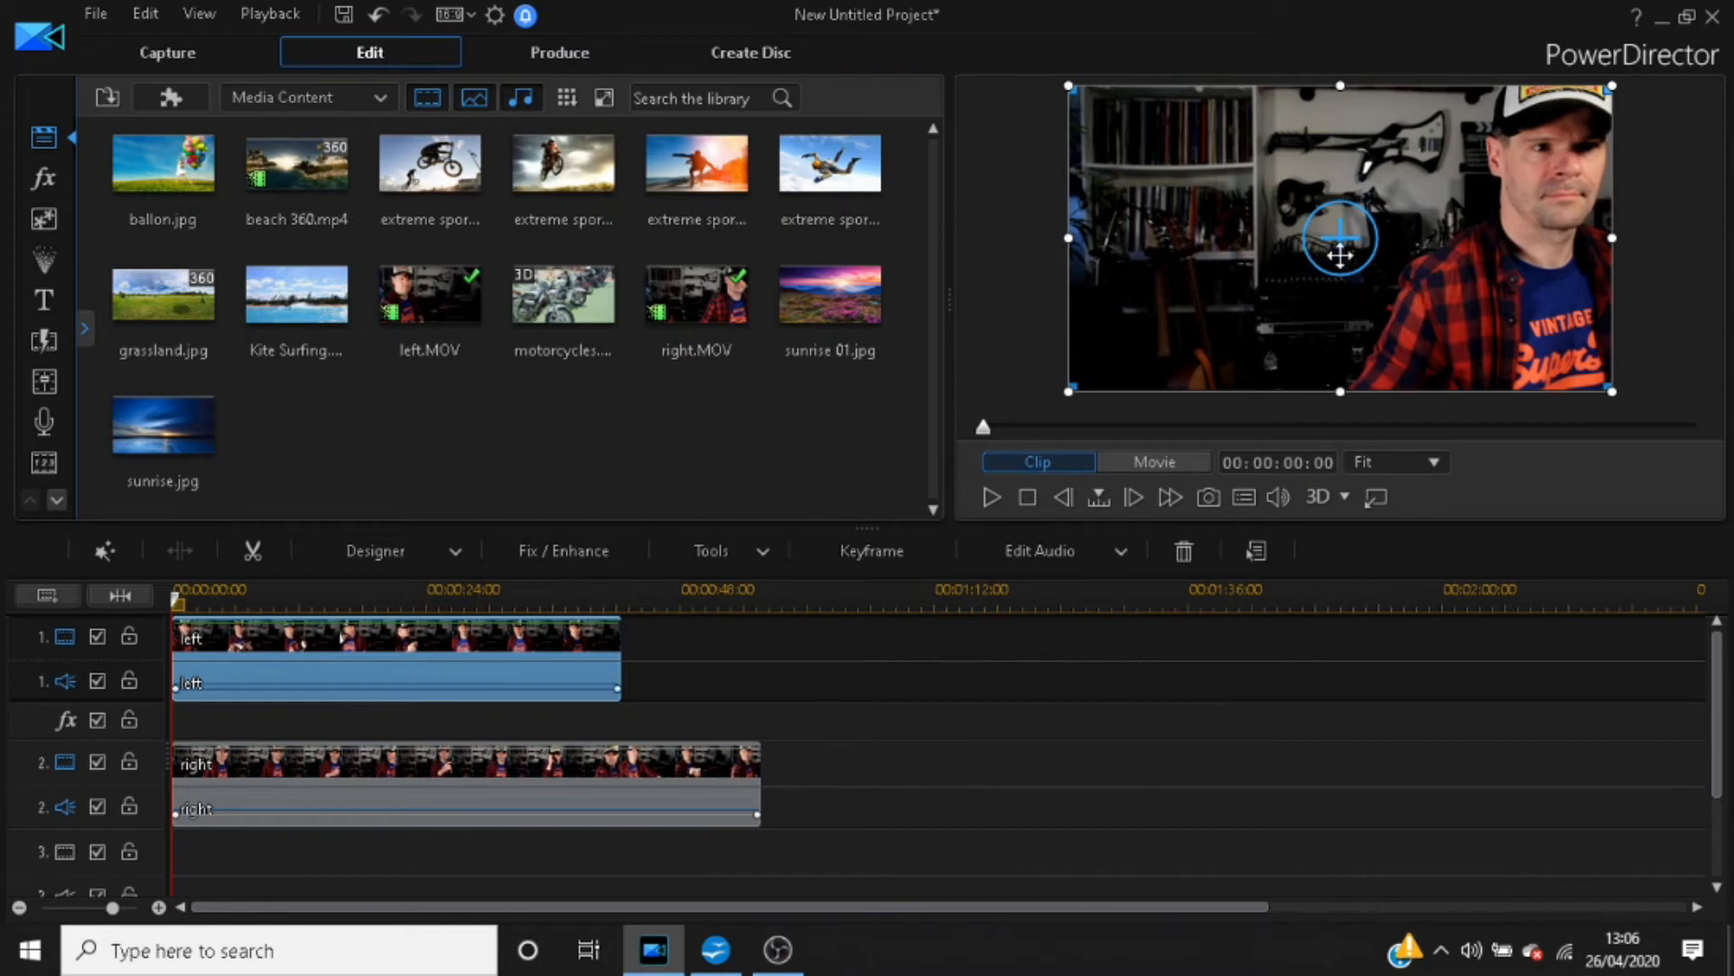
Open the right clip on track 2 in the Mask Designer and apply the half-frame mask with the white right half
left_click(418, 795)
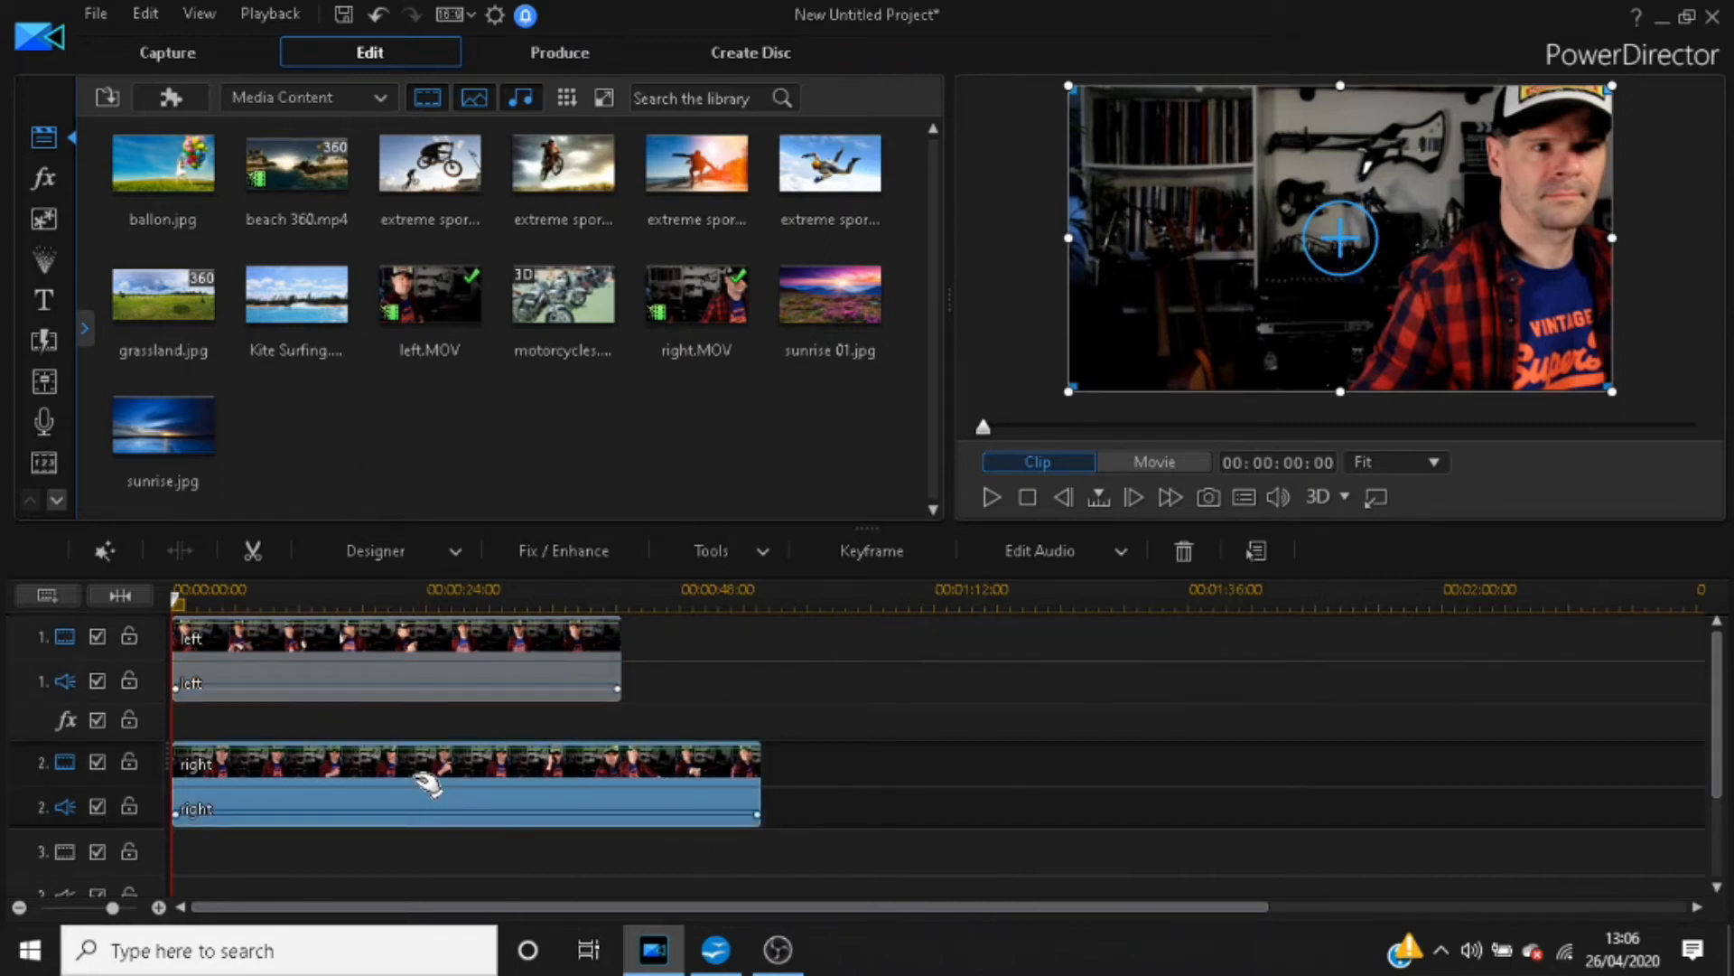
left_click(449, 555)
left_click(416, 587)
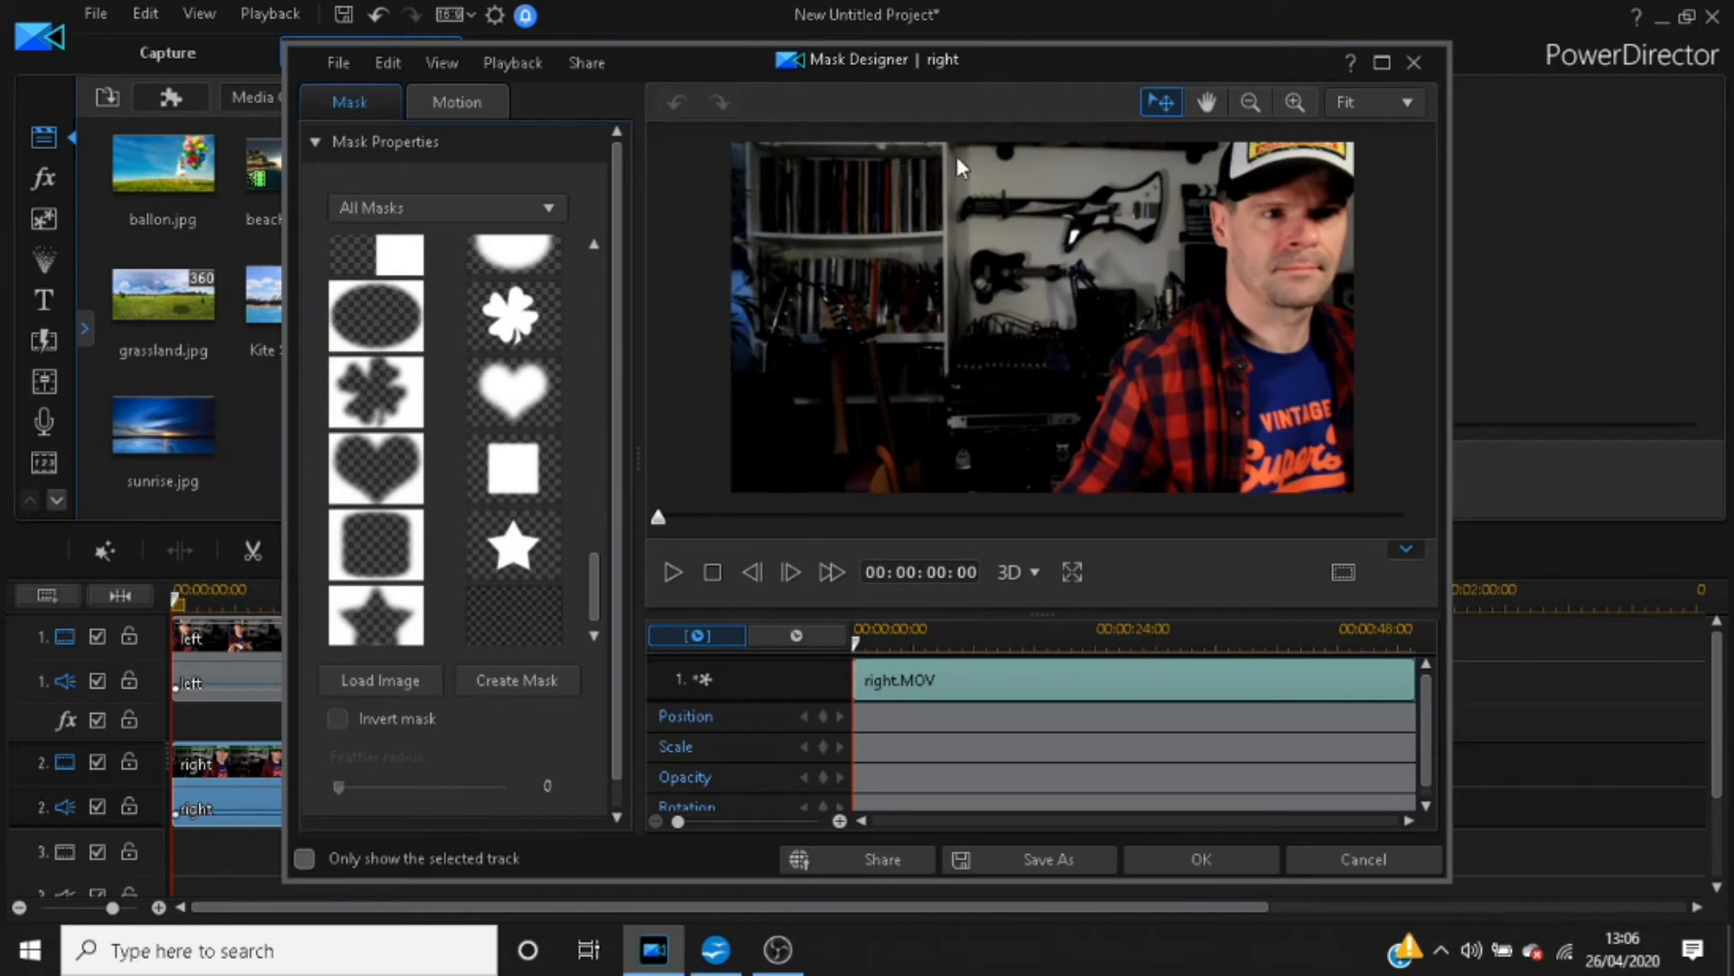
left_click(377, 260)
left_click(380, 261)
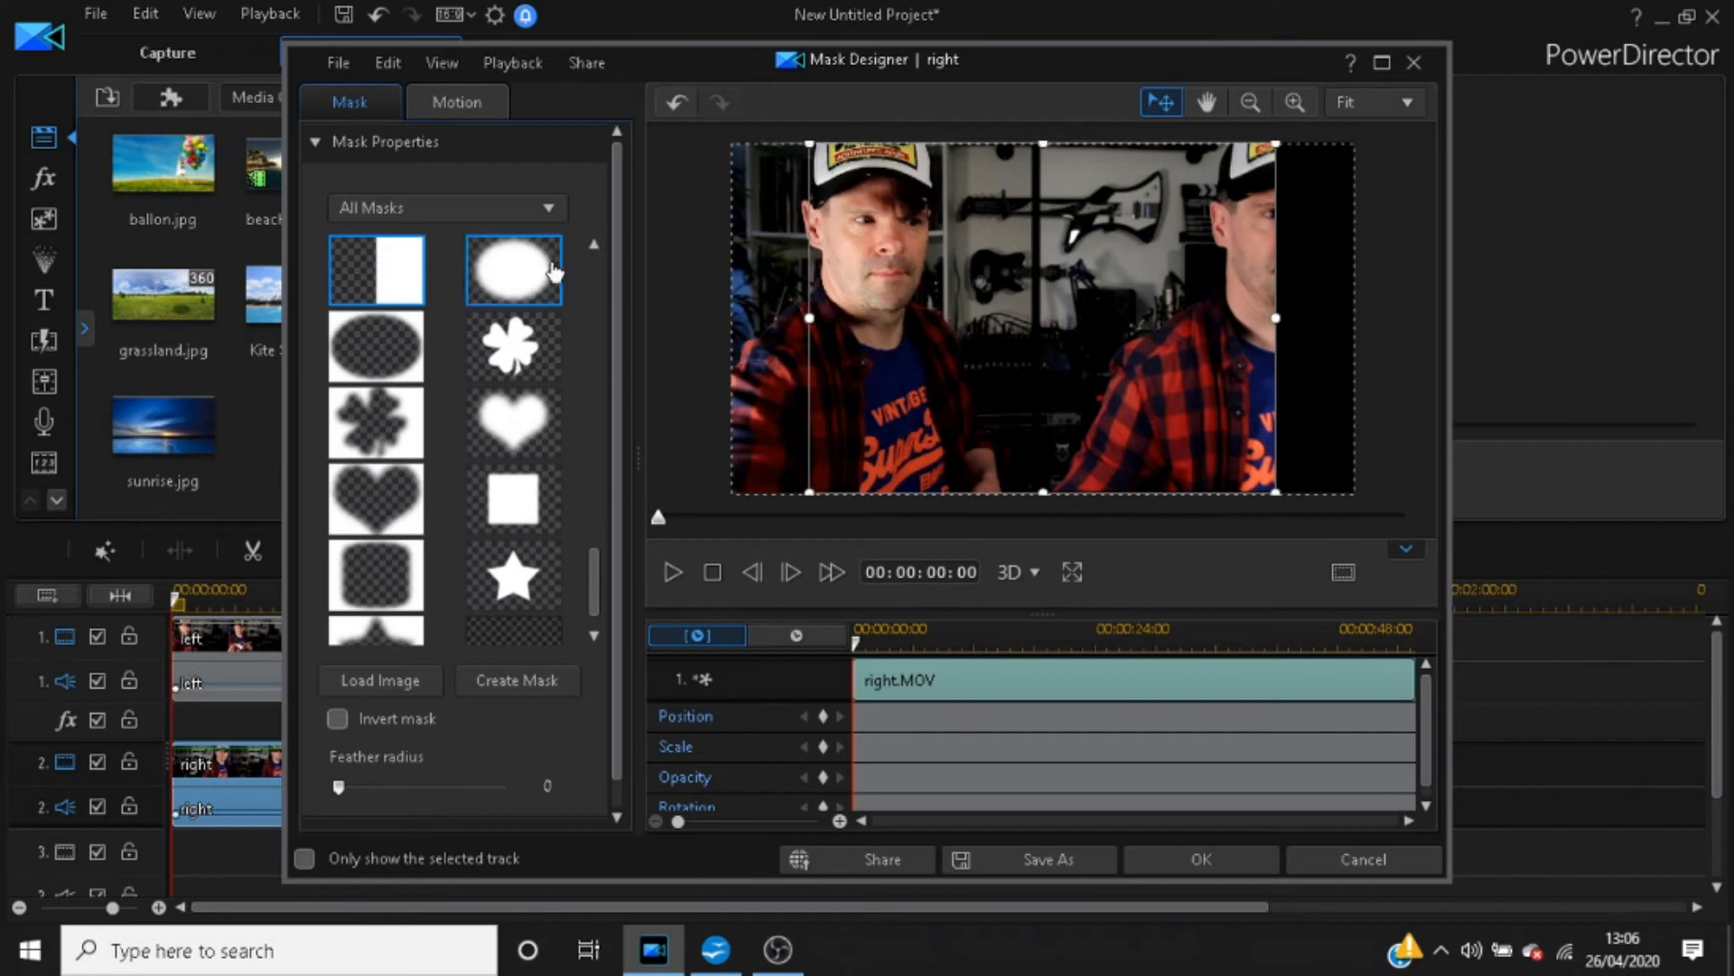
Align the right clip's mask with the frame's right edge, stretch it just past the left edge, and apply it after previewing
left_click_drag(1214, 334, 1294, 338)
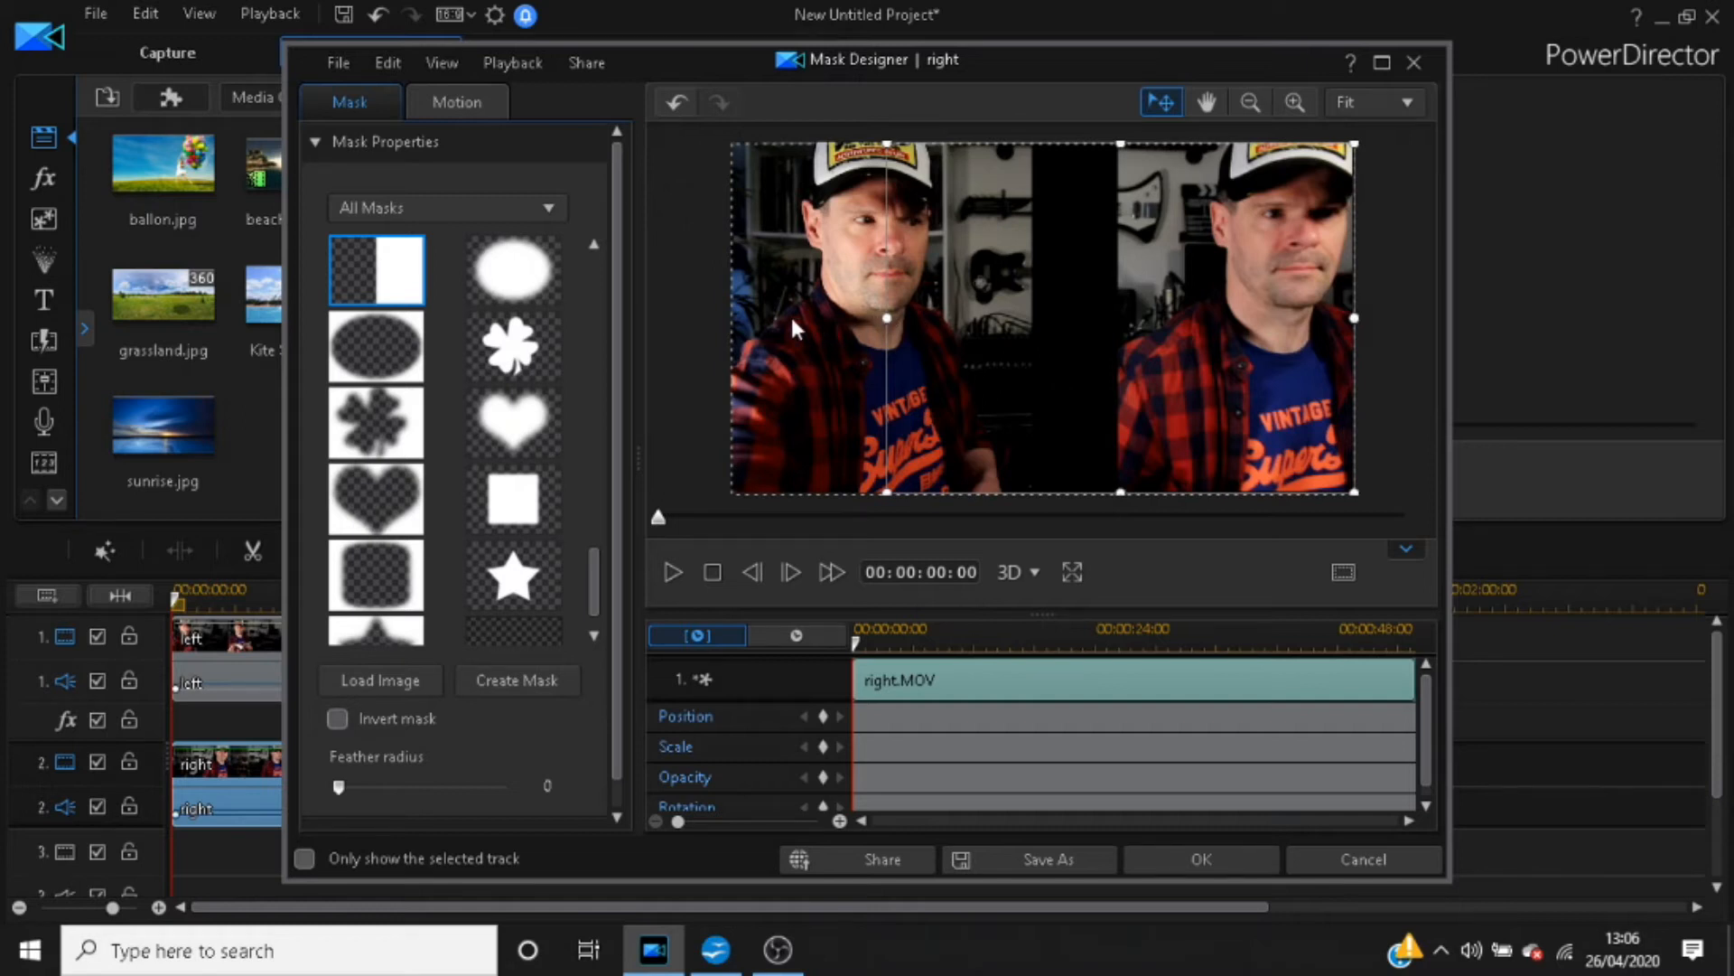
left_click_drag(889, 321, 717, 320)
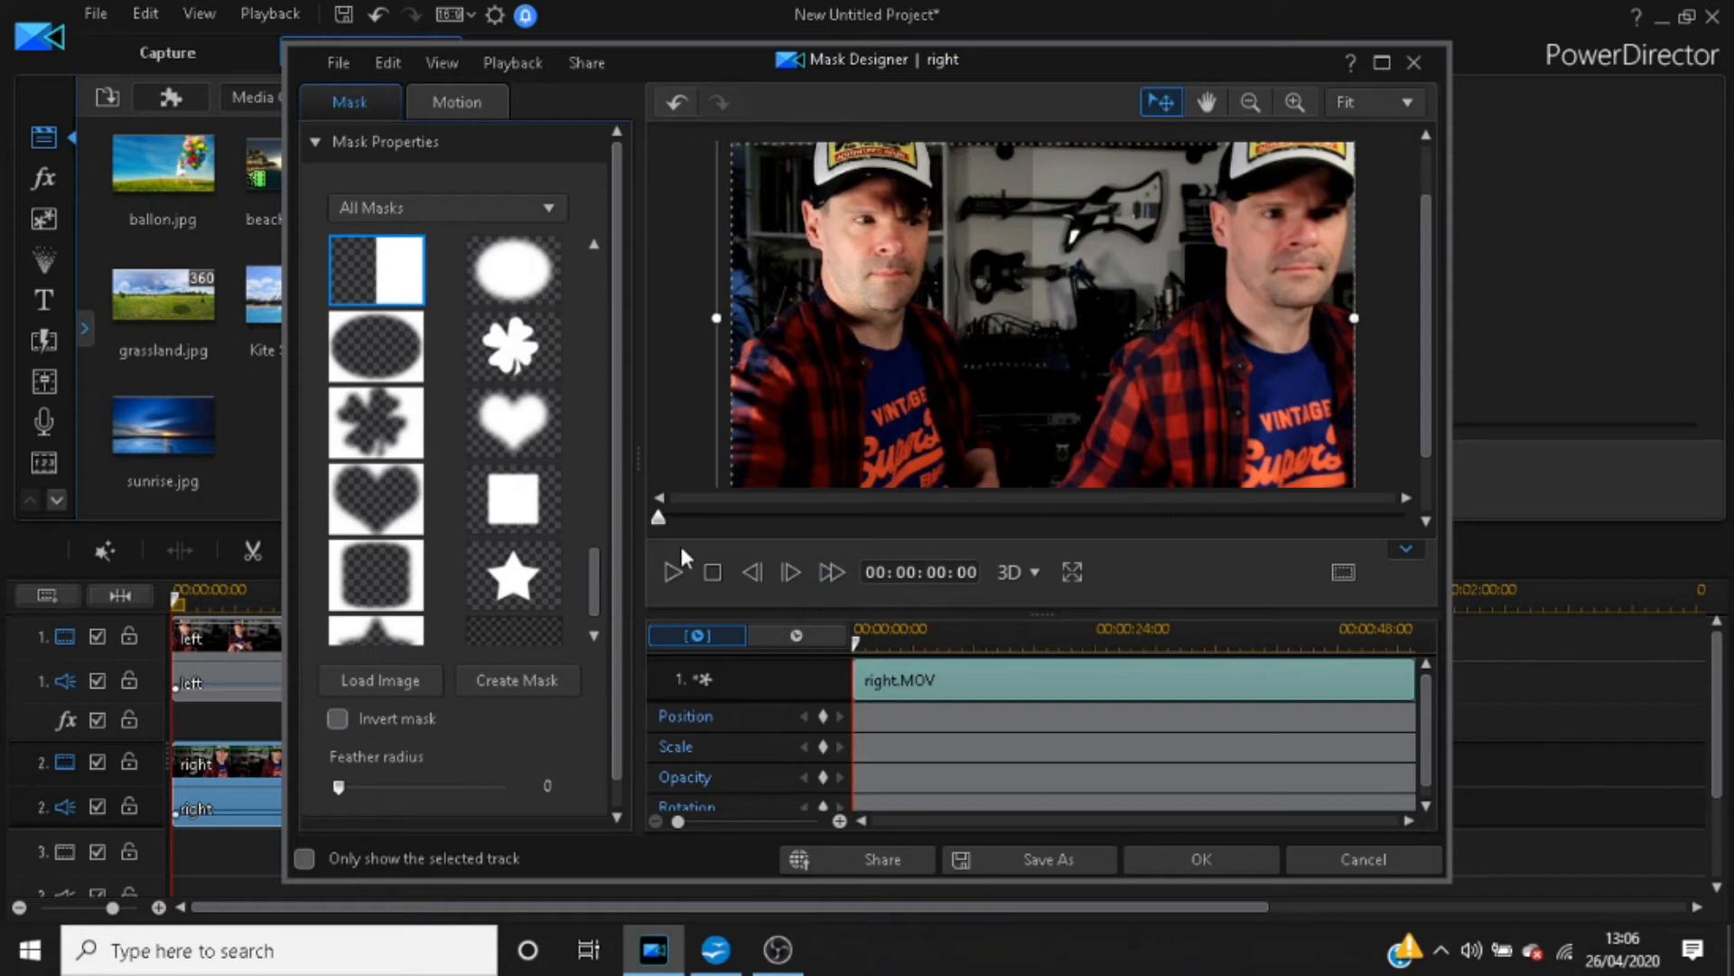
left_click(676, 573)
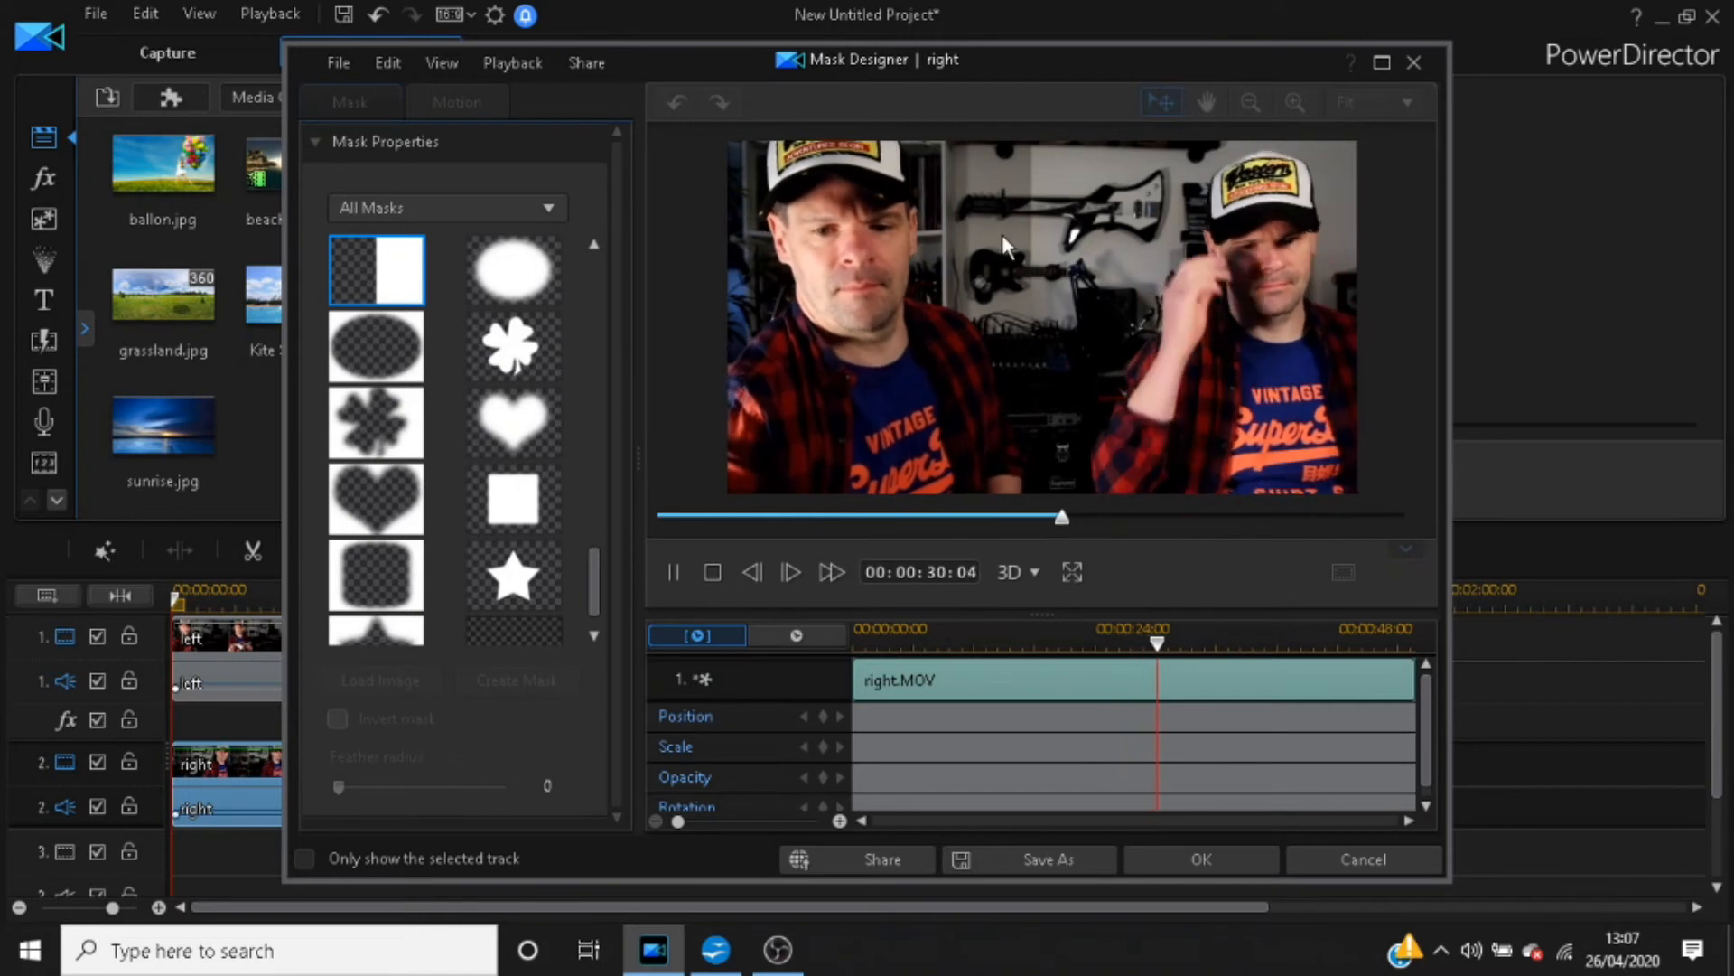
left_click(1185, 852)
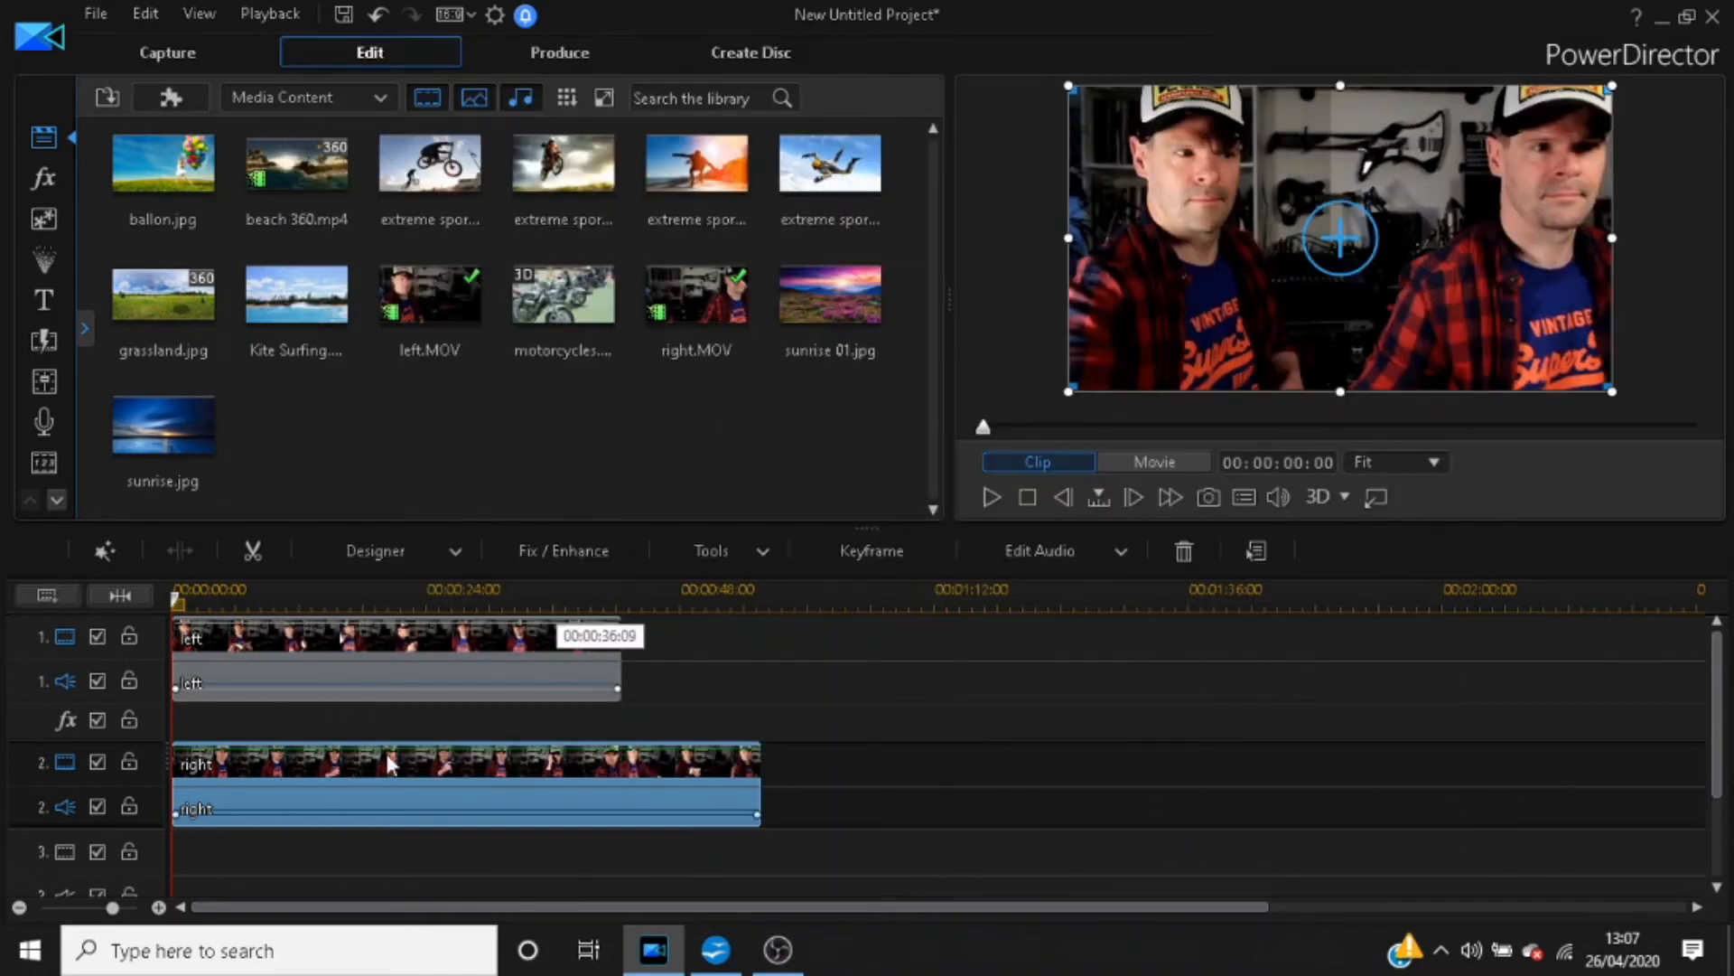
Examine the PiP Designer's property categories for the left clip and close it without applying changes
left_click(371, 647)
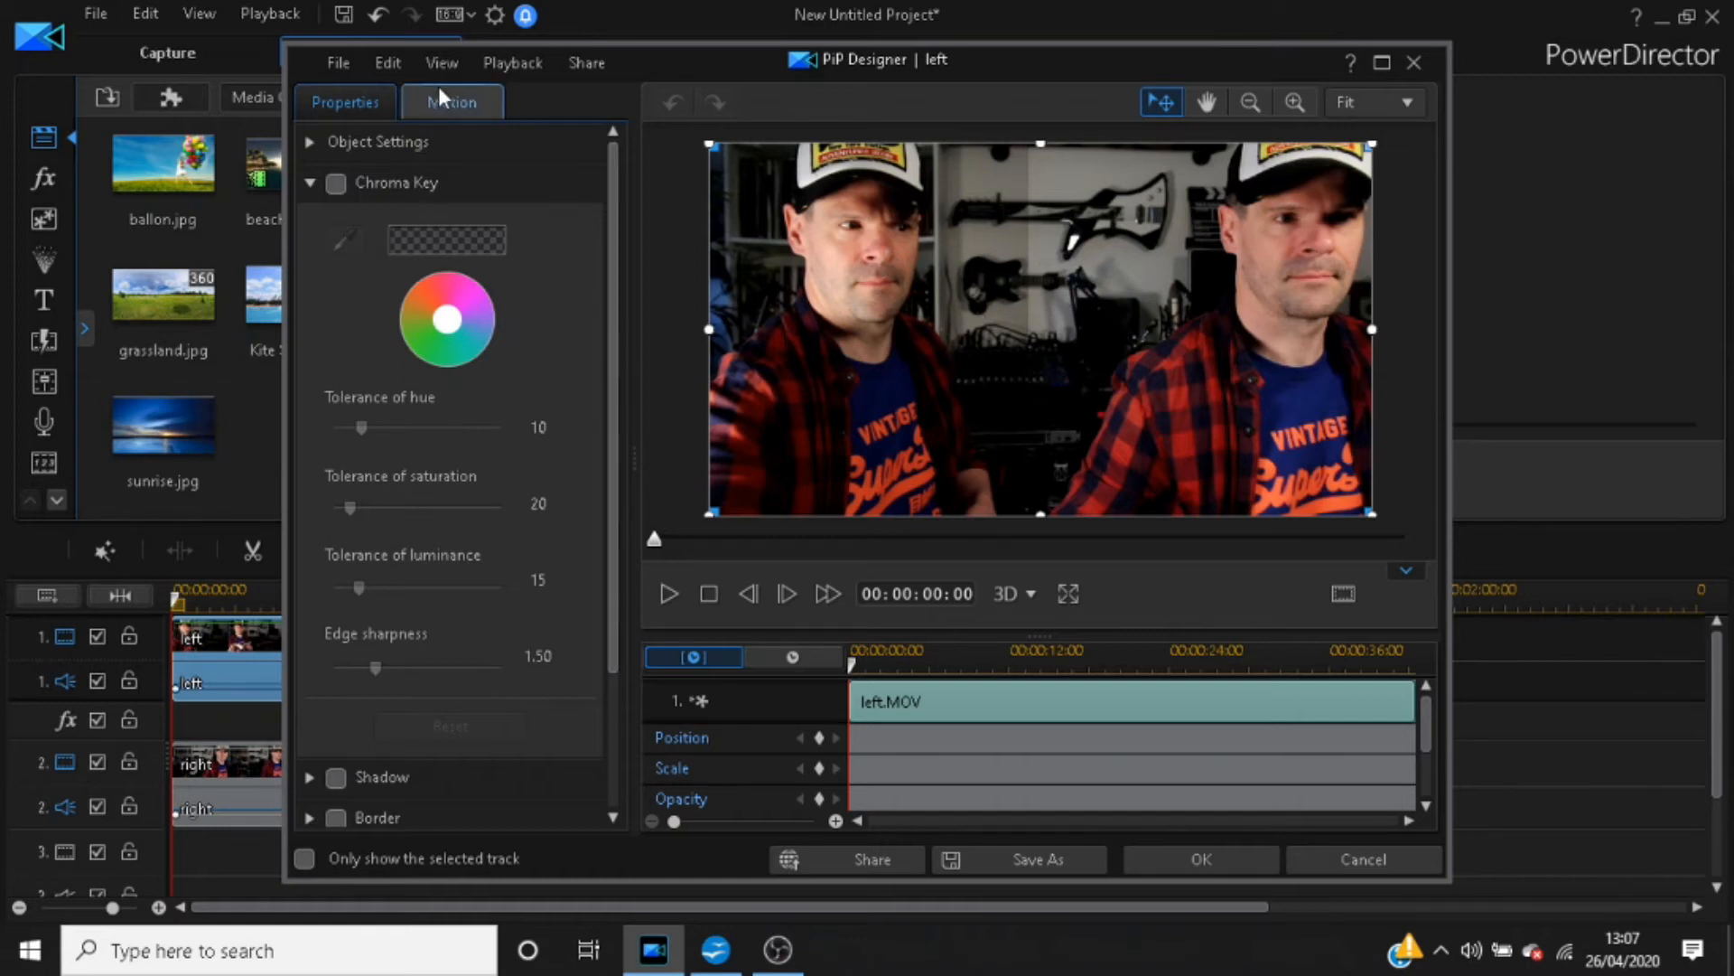
scroll(533, 380, "down", 2)
scroll(508, 419, "up", 2)
left_click(309, 184)
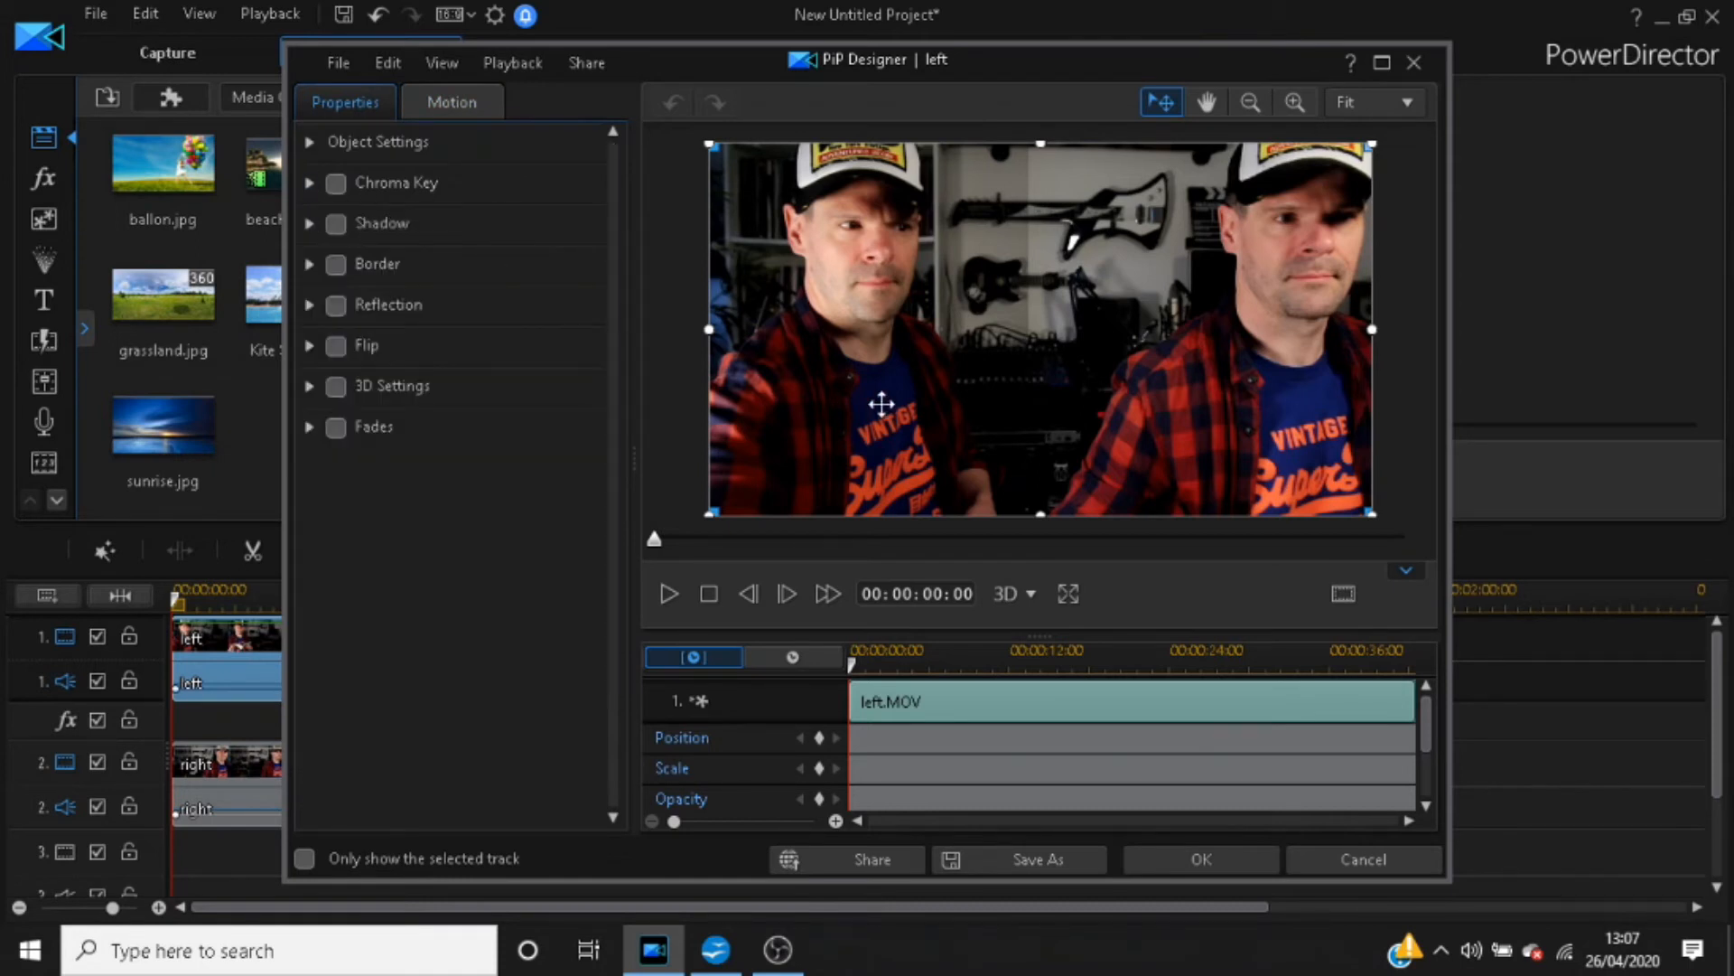
left_click(1364, 859)
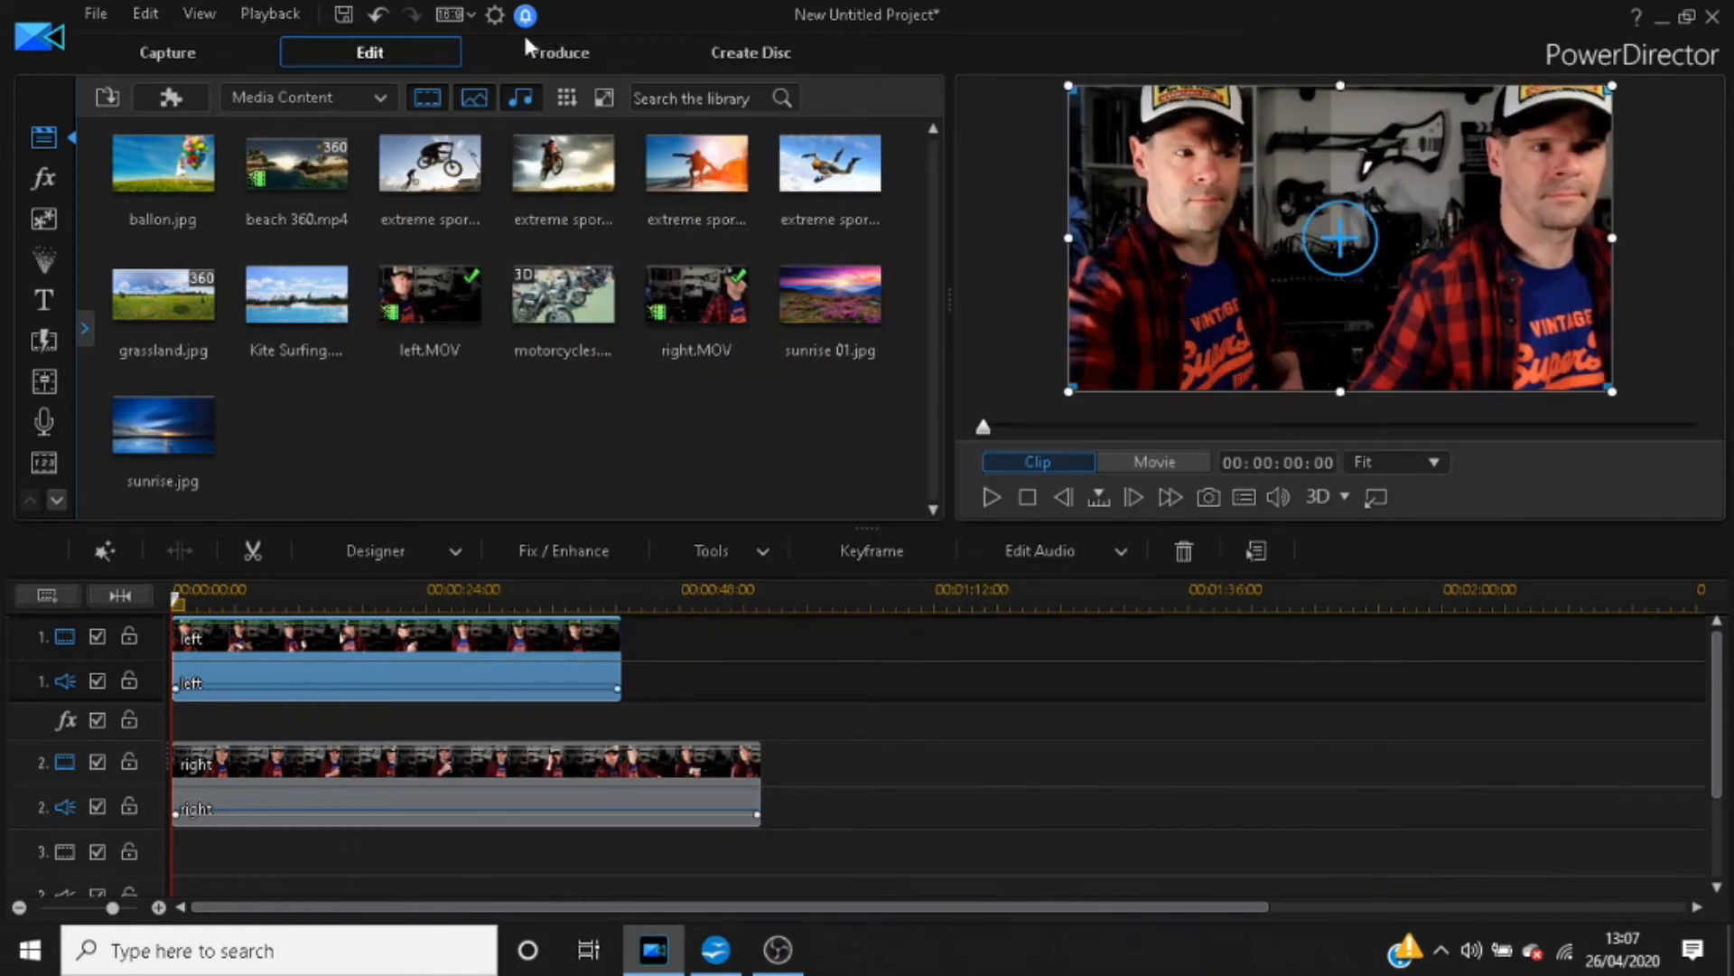
Enable Lighting Adjustment on the left clip, set its level to 56, and apply it to all clips on the track
left_click(576, 553)
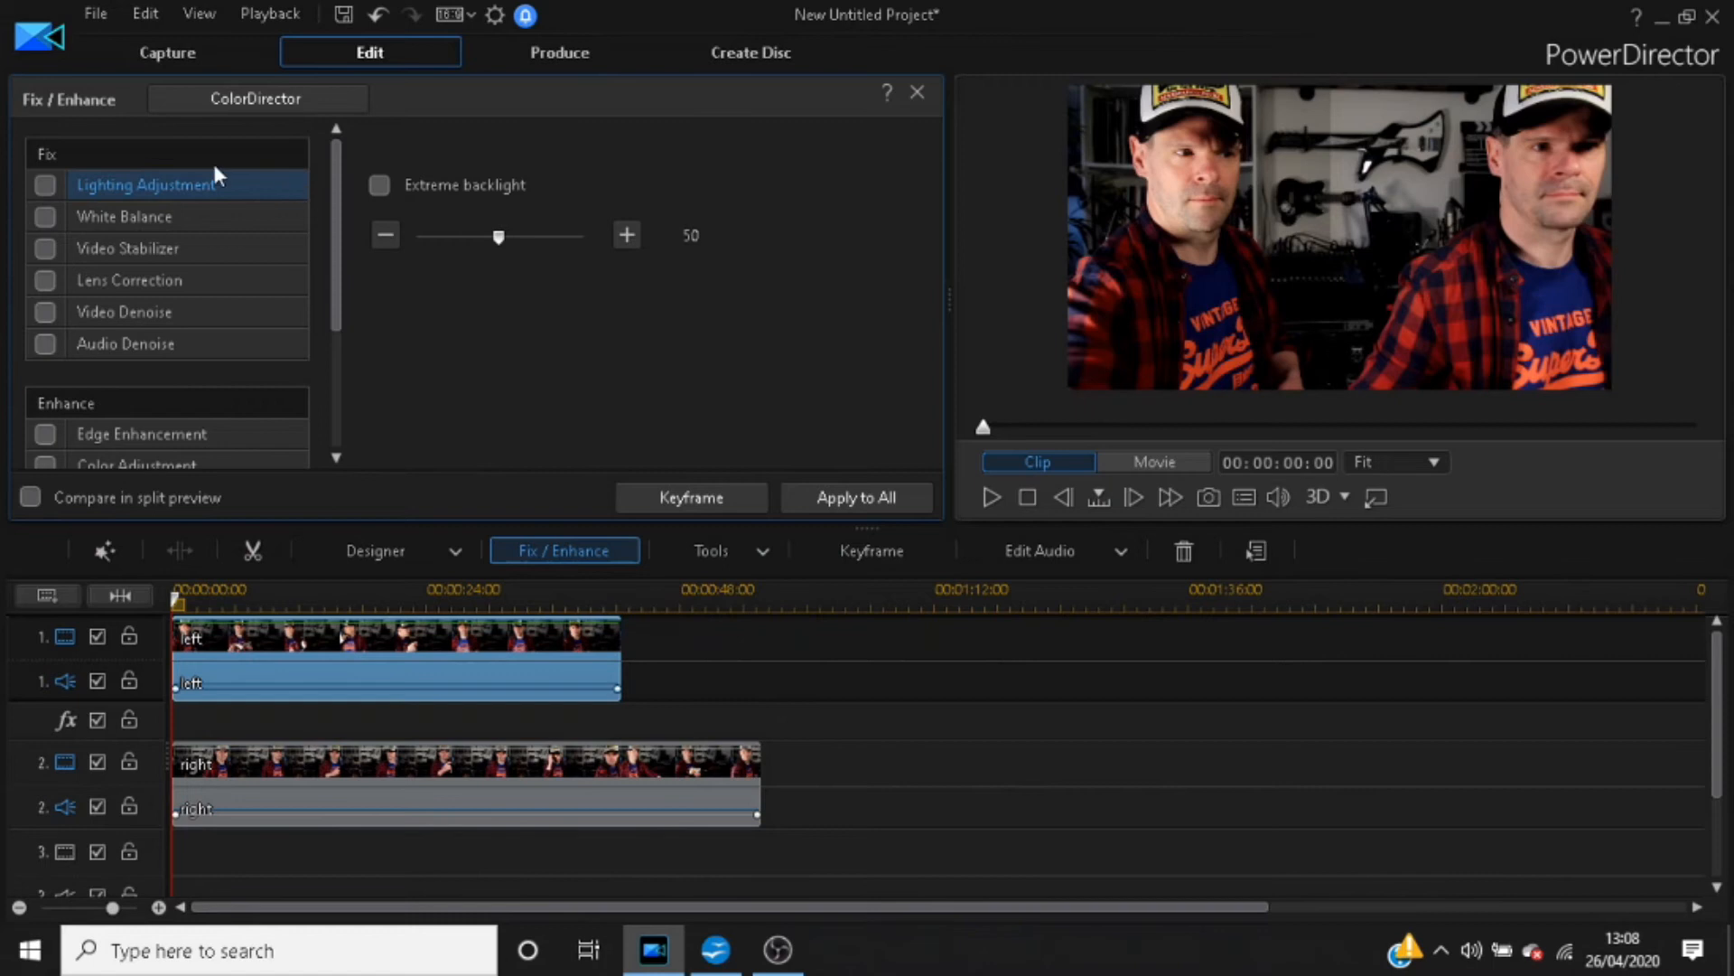
left_click(45, 185)
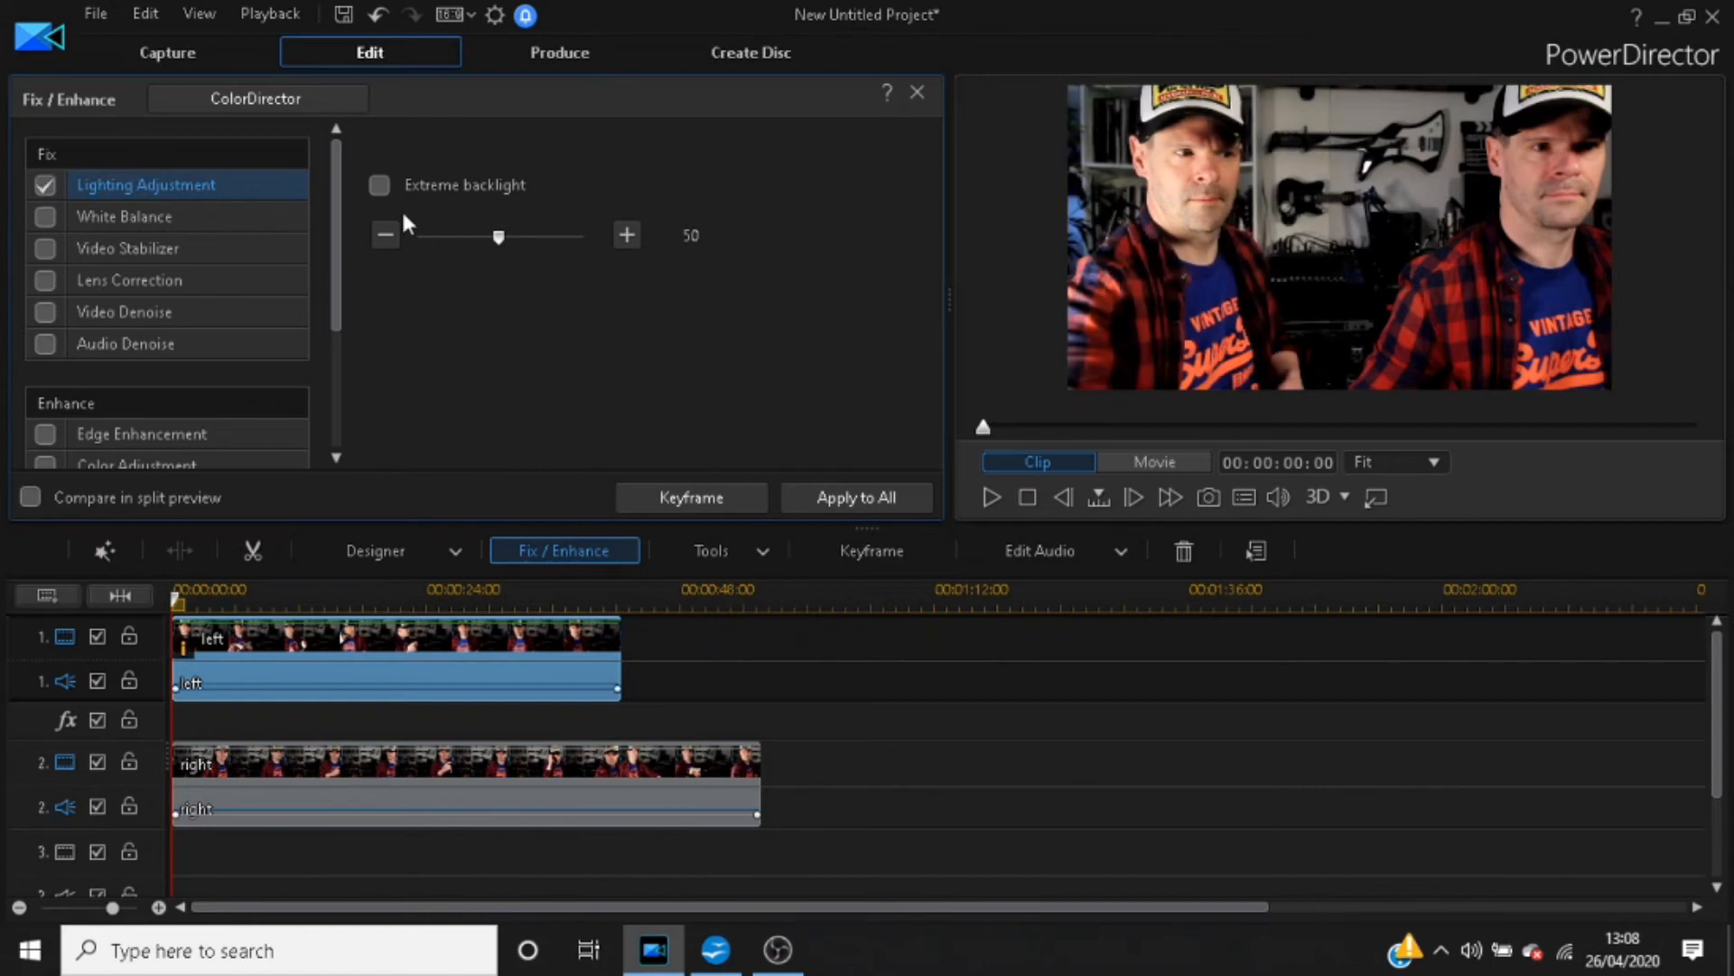
left_click_drag(515, 244, 522, 245)
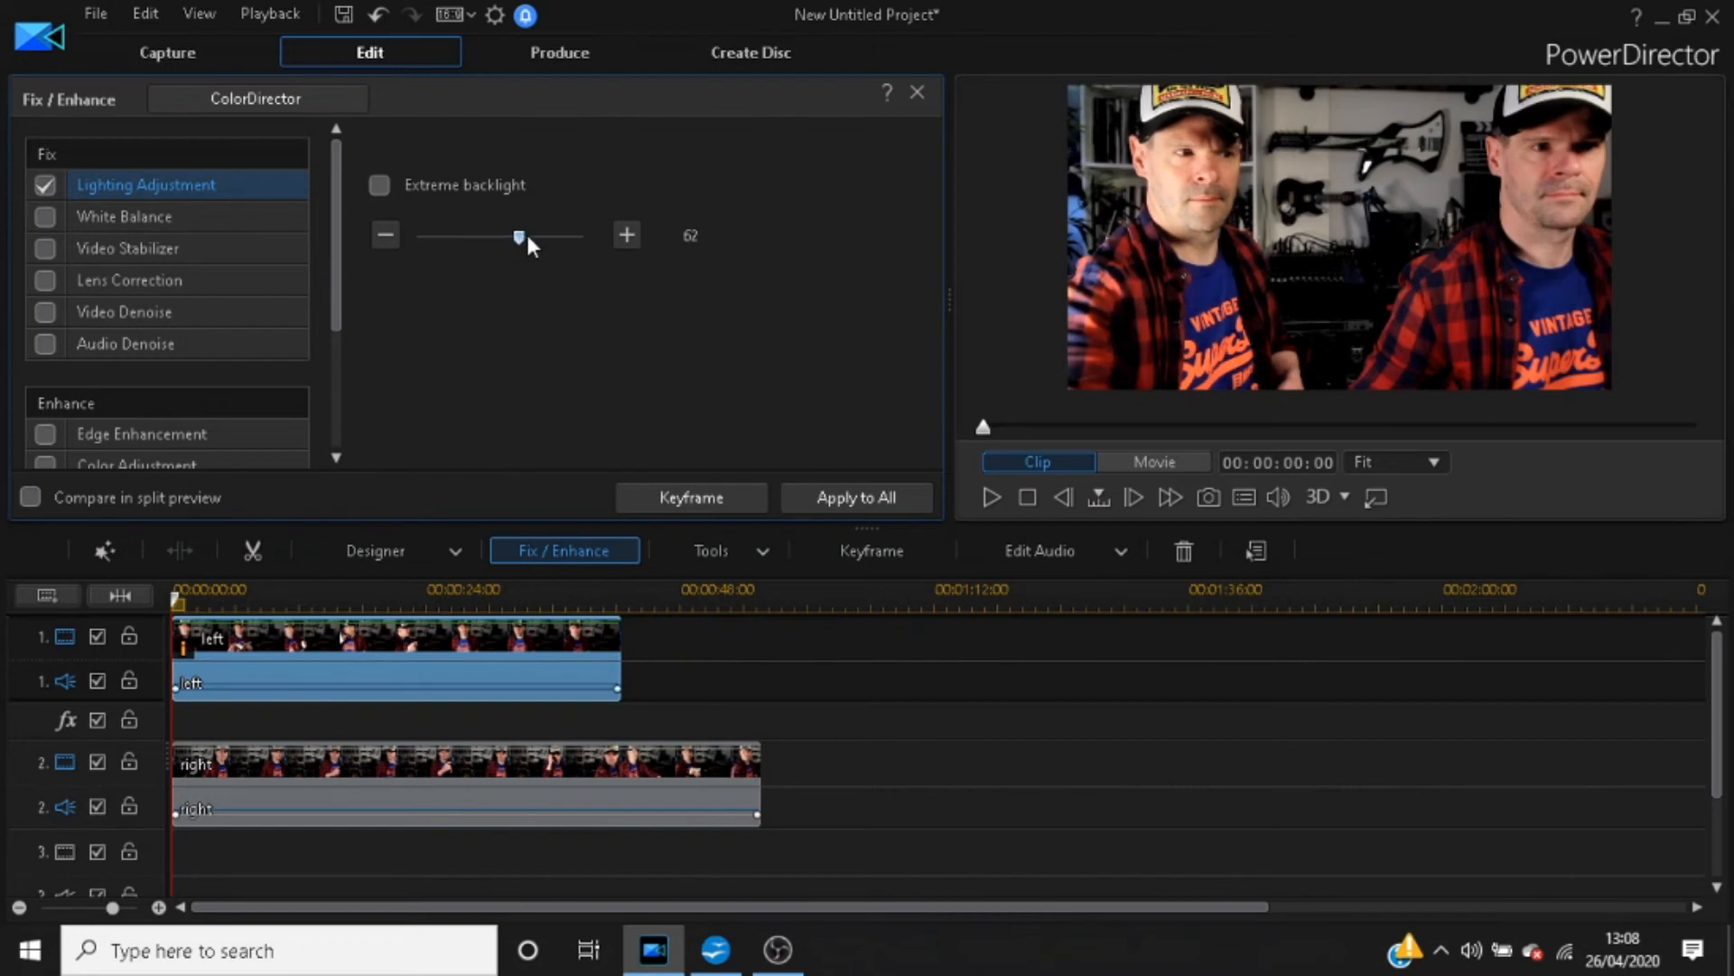
left_click_drag(517, 236, 507, 238)
left_click(851, 503)
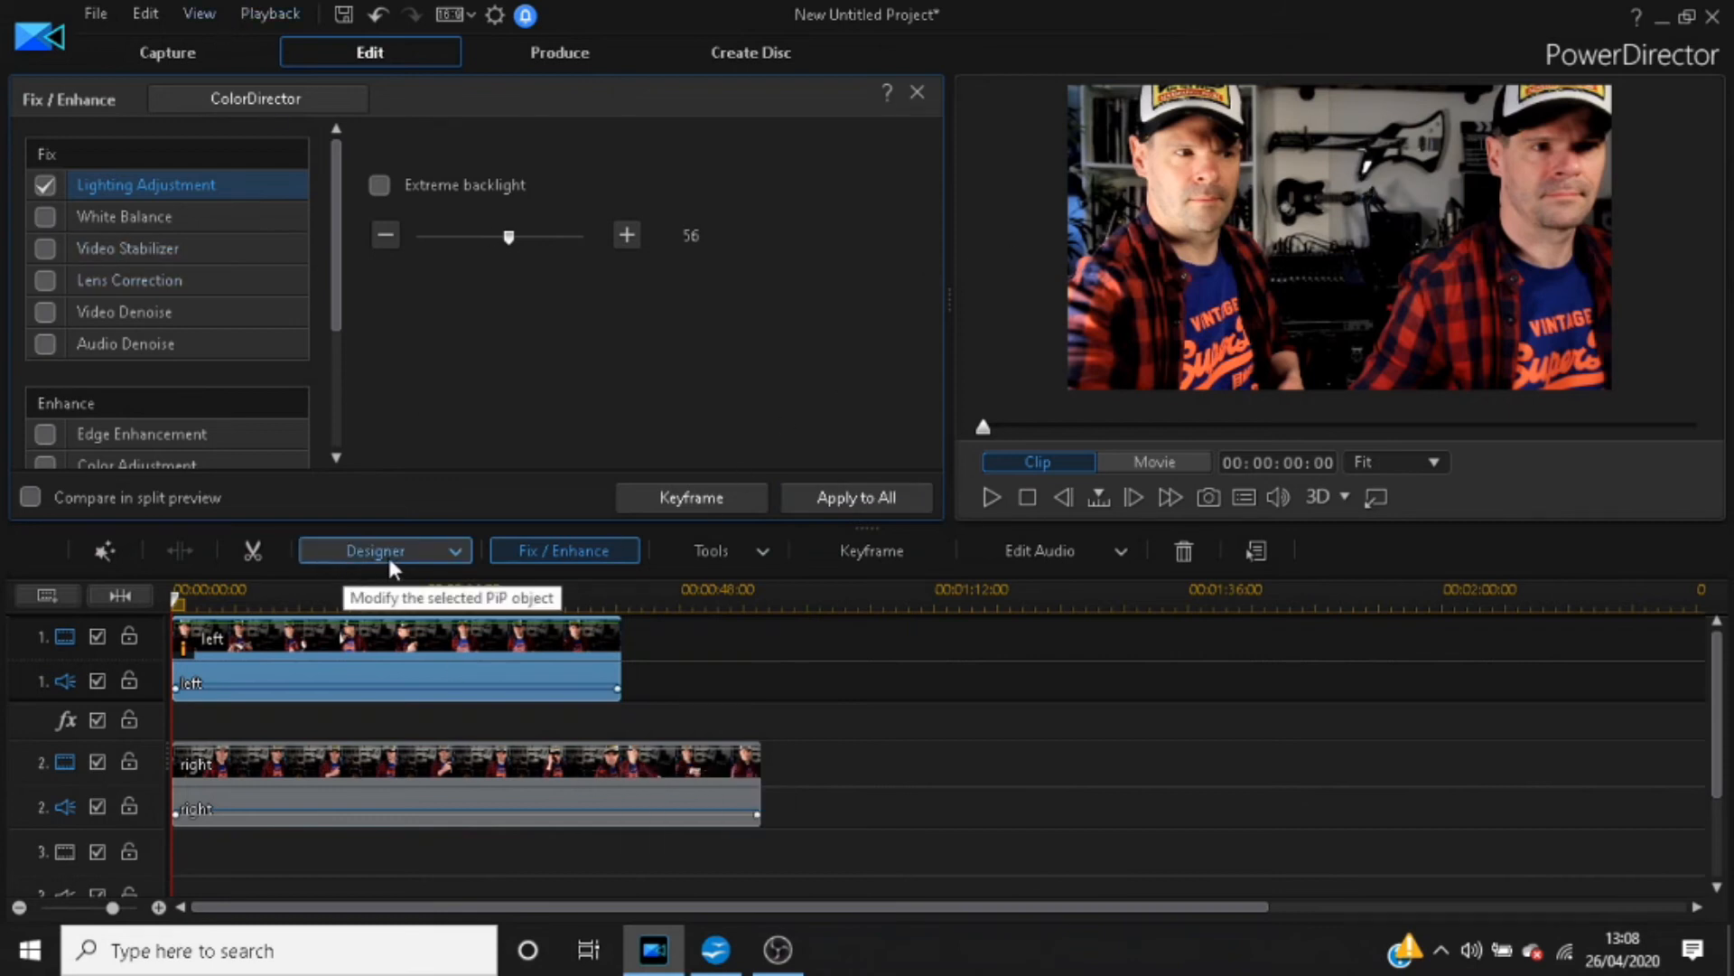
Stretch the left clip's mask in the Mask Designer so its right edge meets the frame's right edge, and apply it
left_click(451, 549)
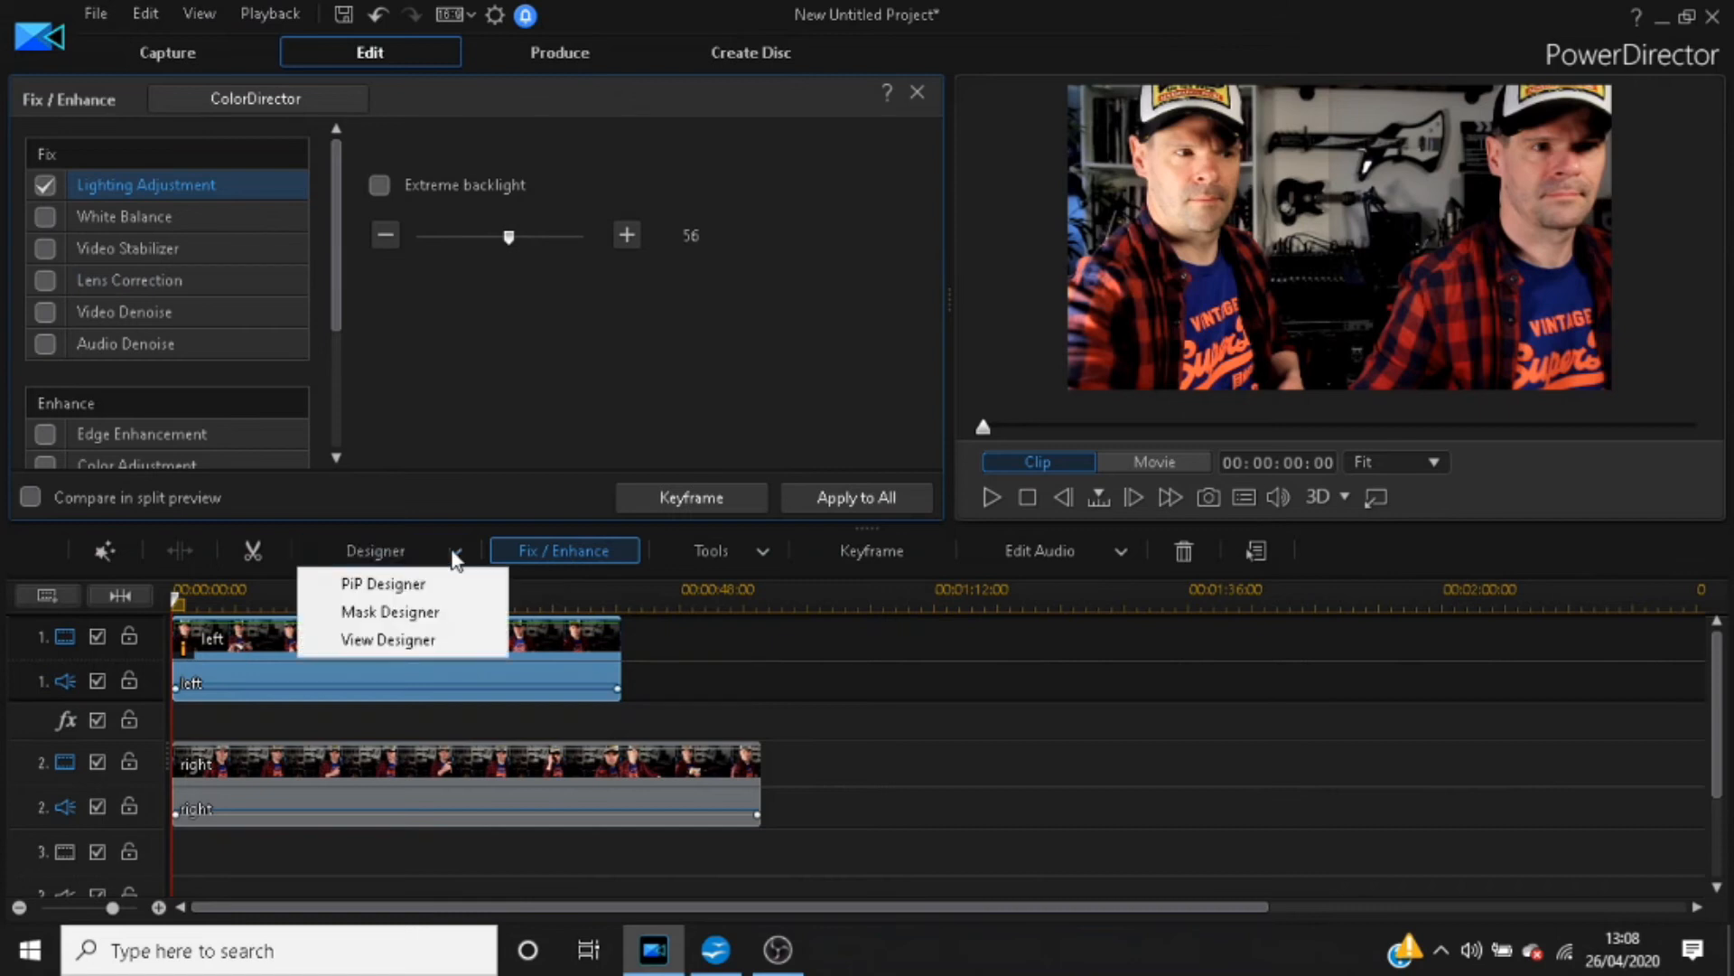
left_click(418, 632)
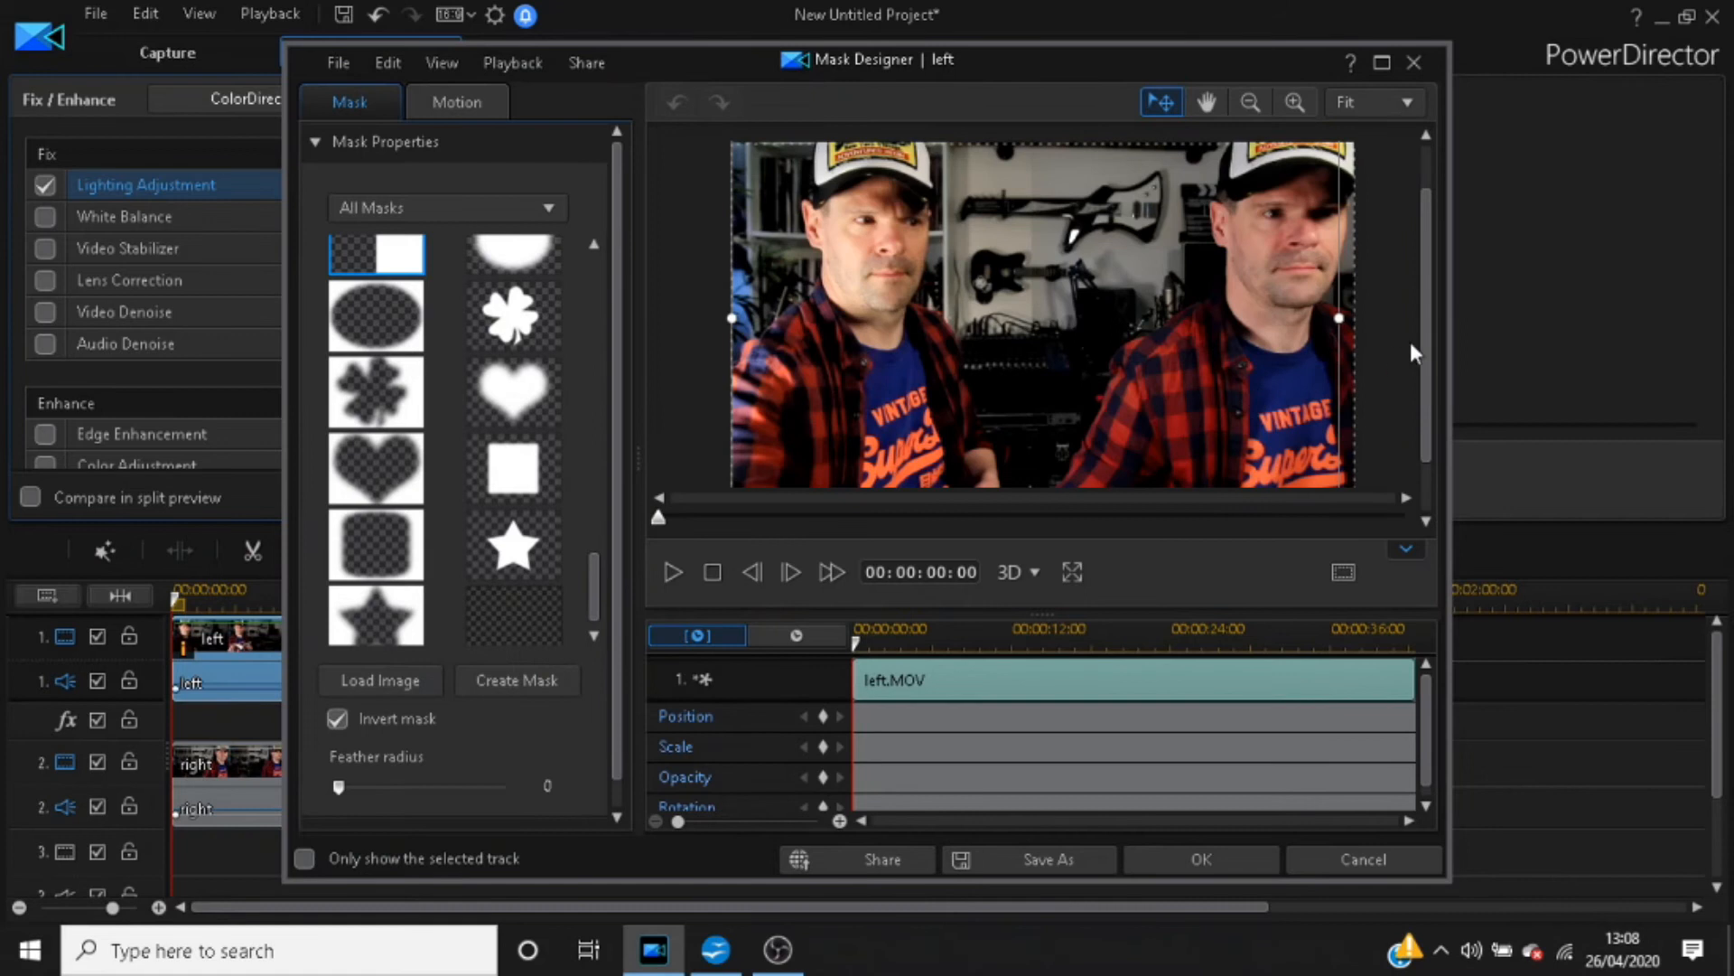
left_click_drag(1338, 316, 1348, 316)
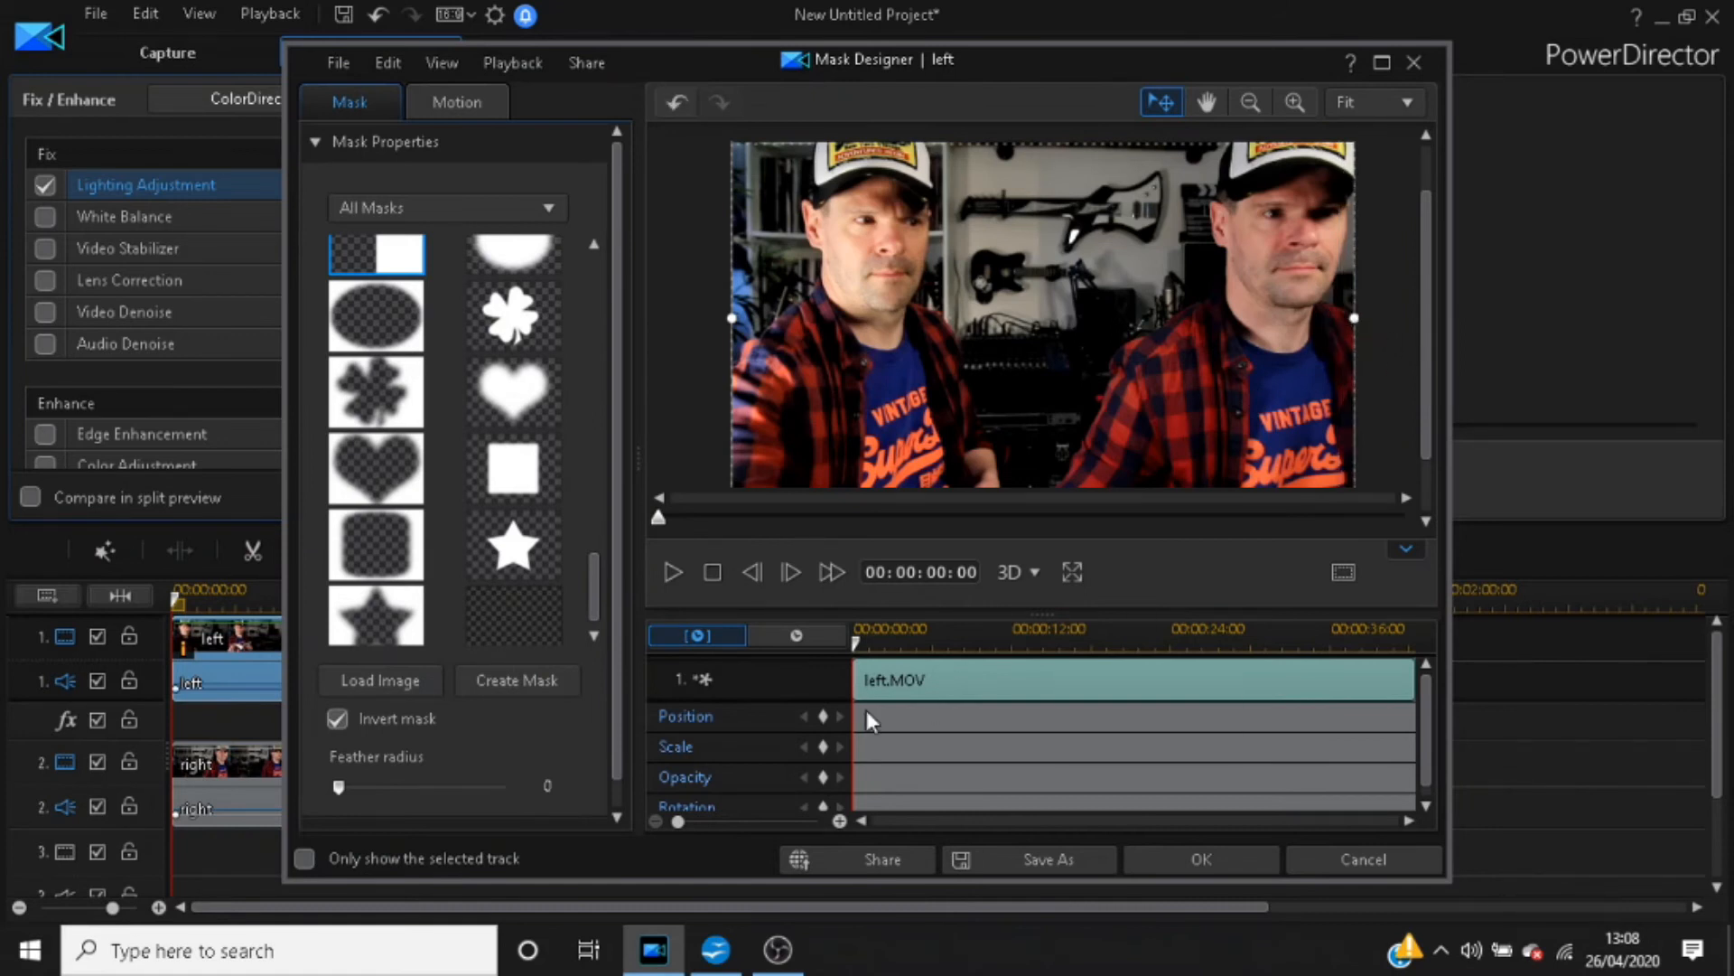
left_click(1183, 855)
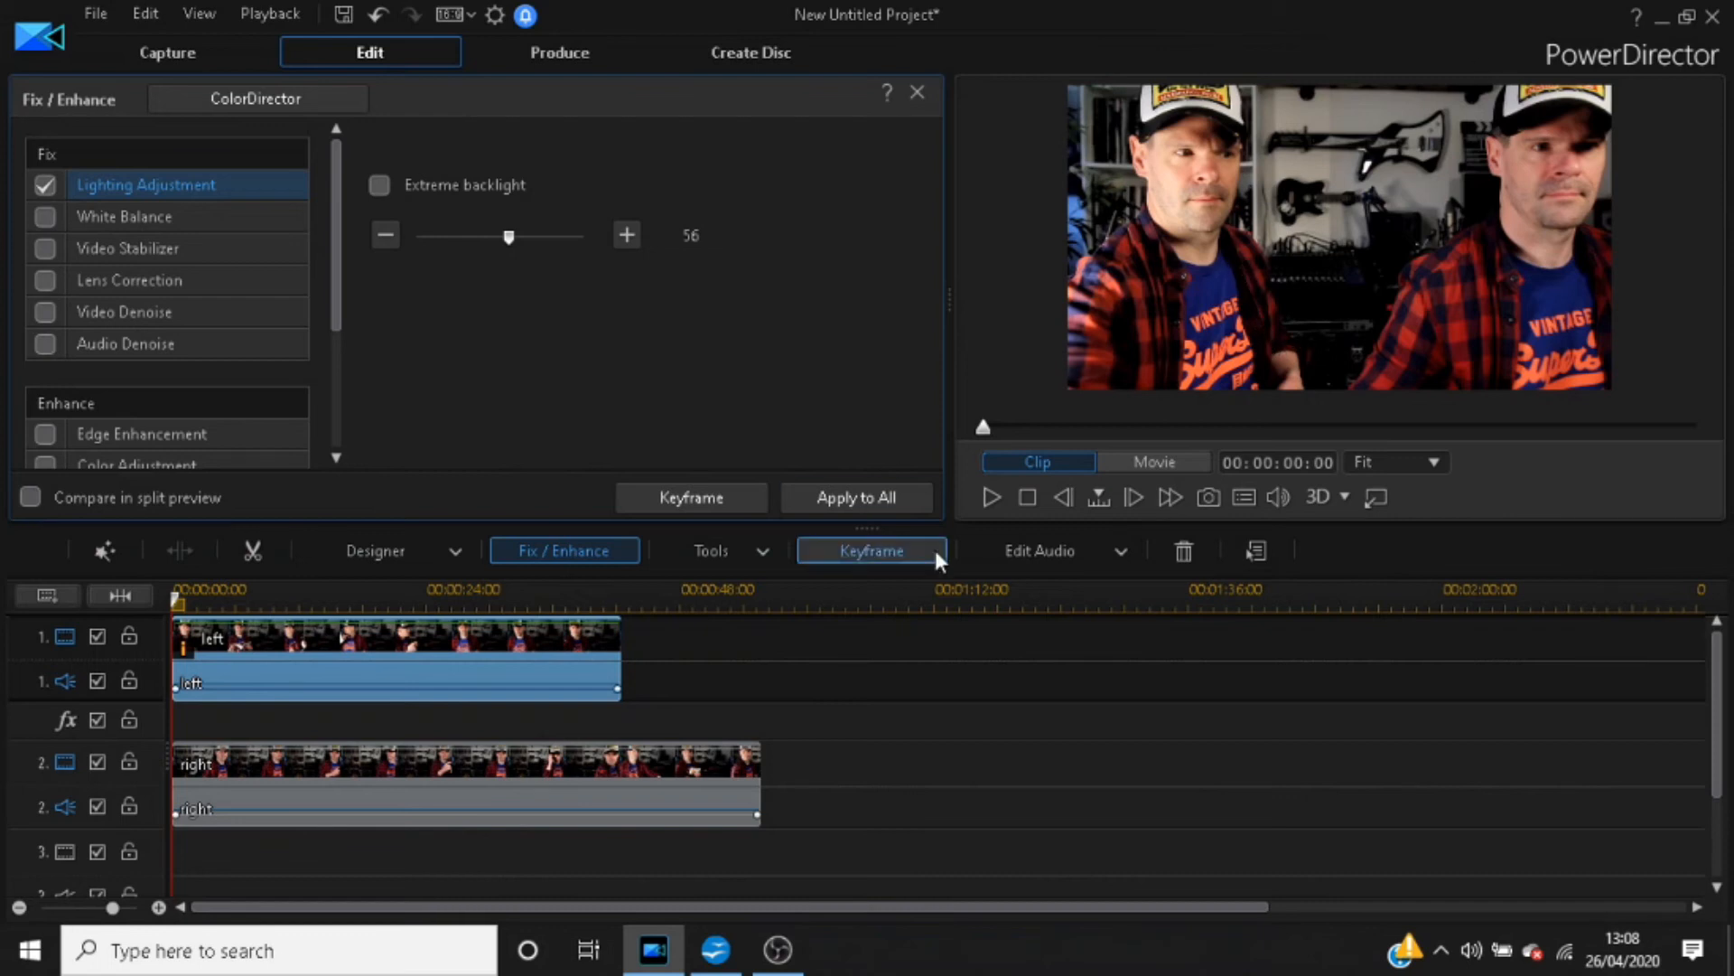
Preview the clone effect and add a timeline marker at 00:00:02:19
left_click(992, 497)
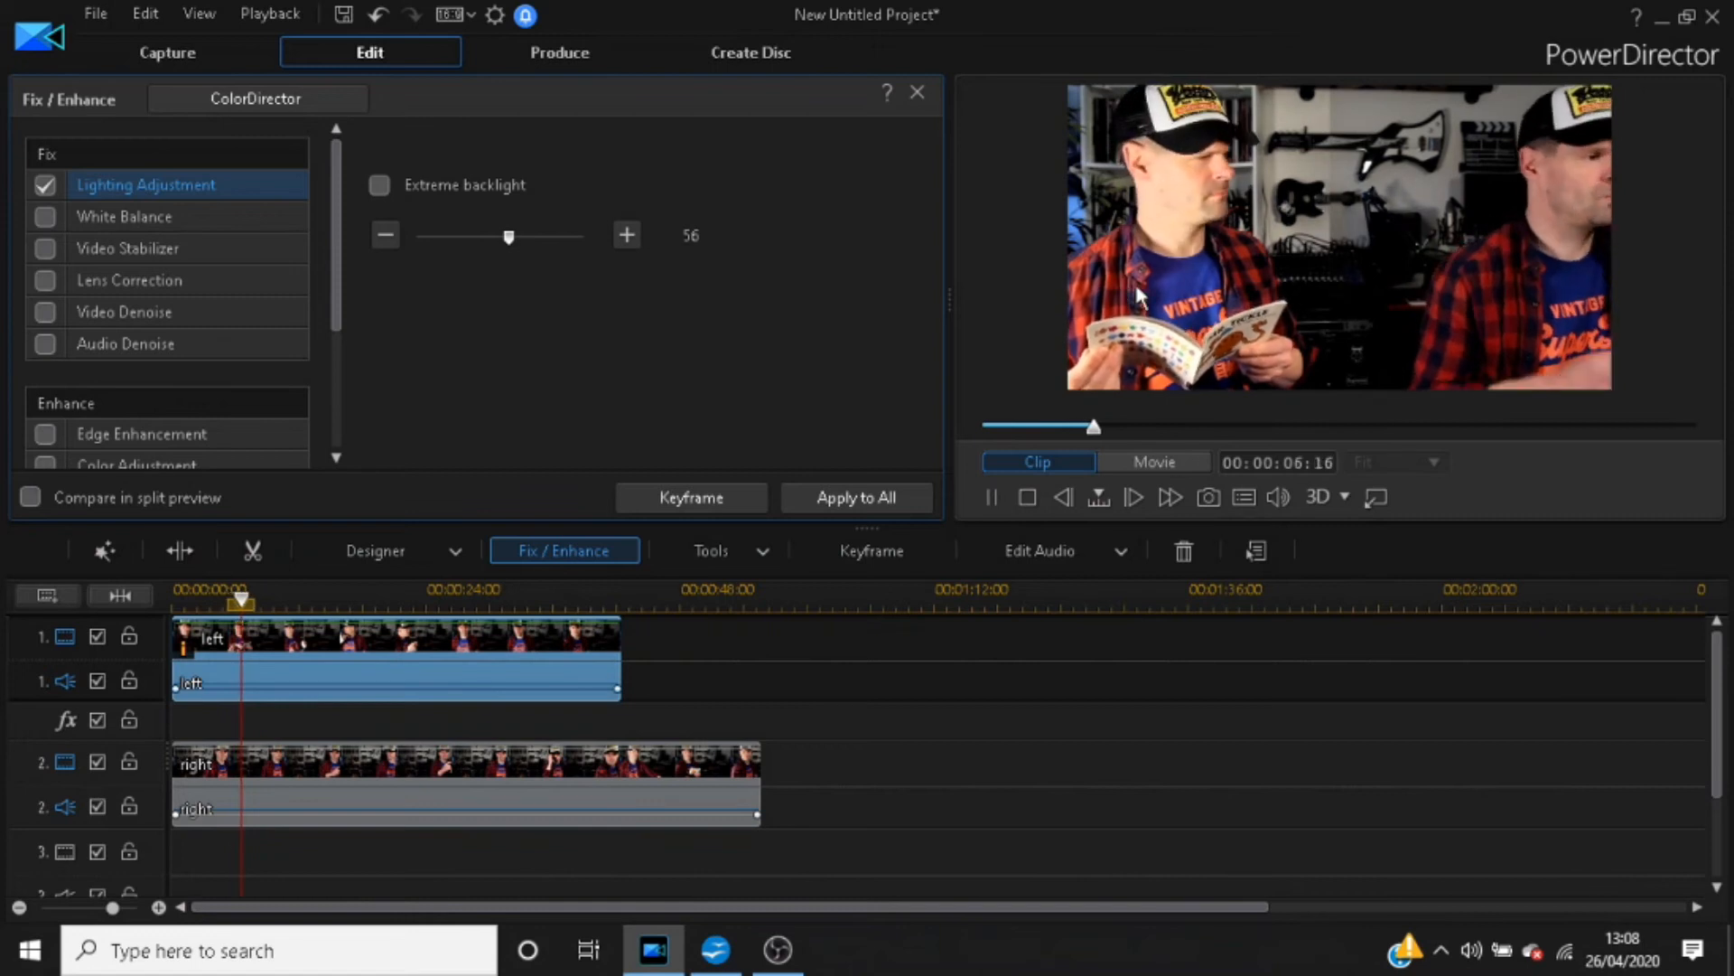
left_click(991, 497)
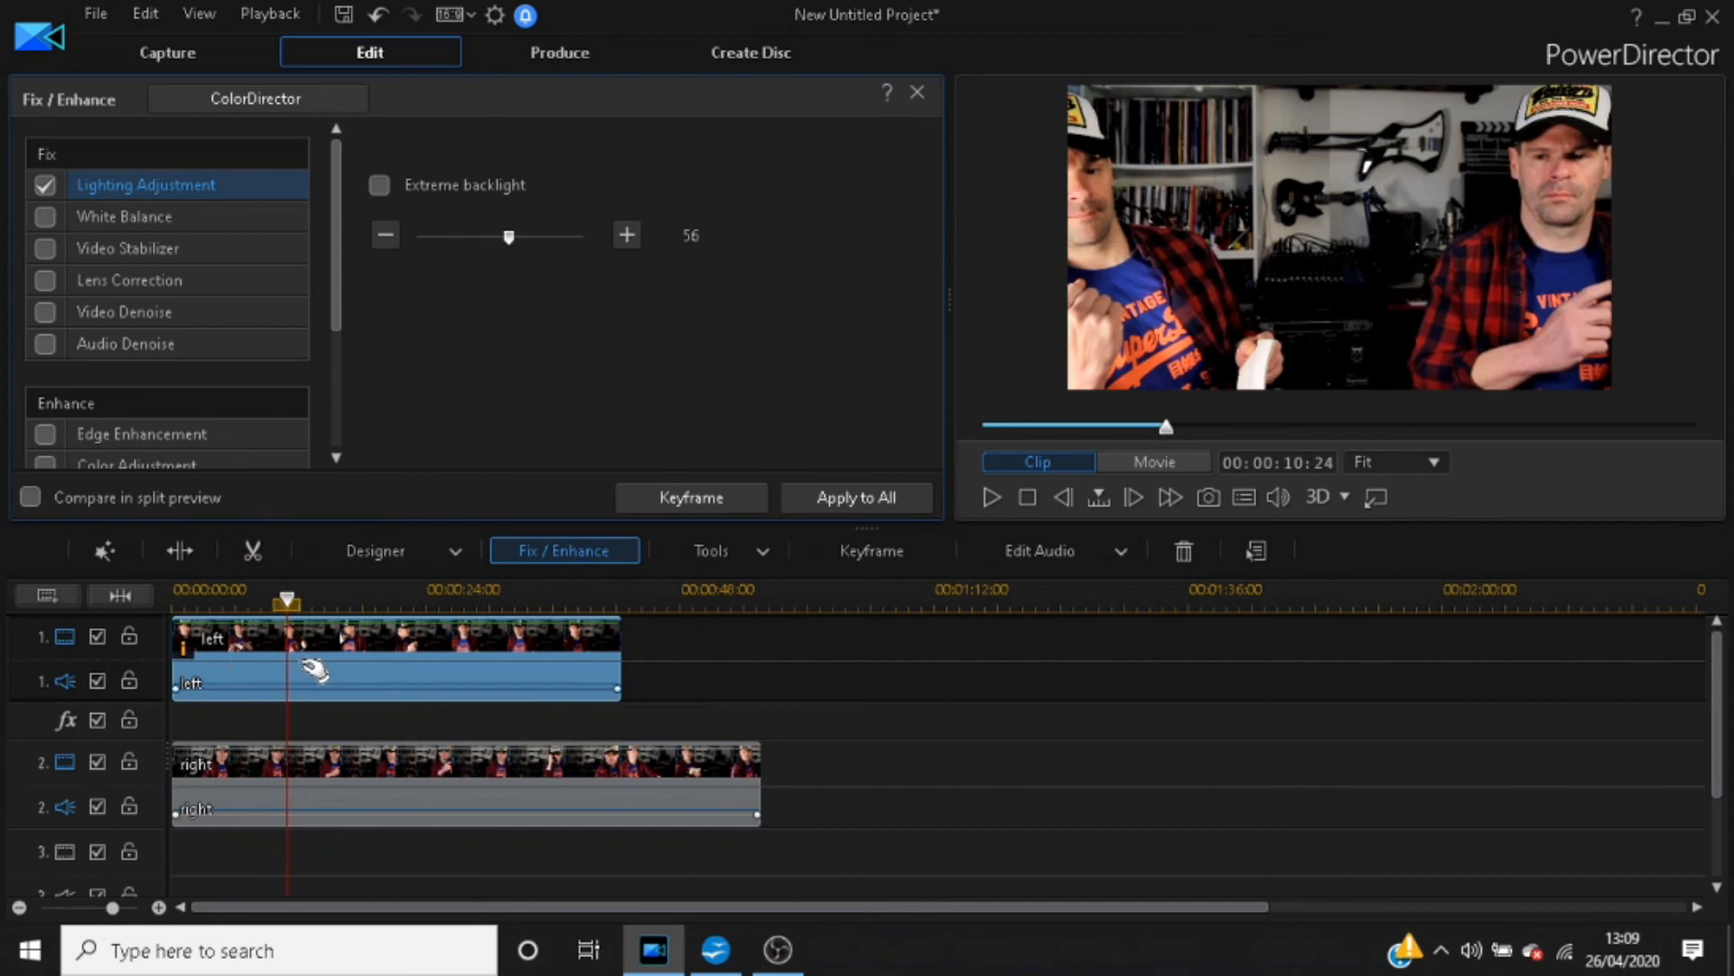
left_click(199, 596)
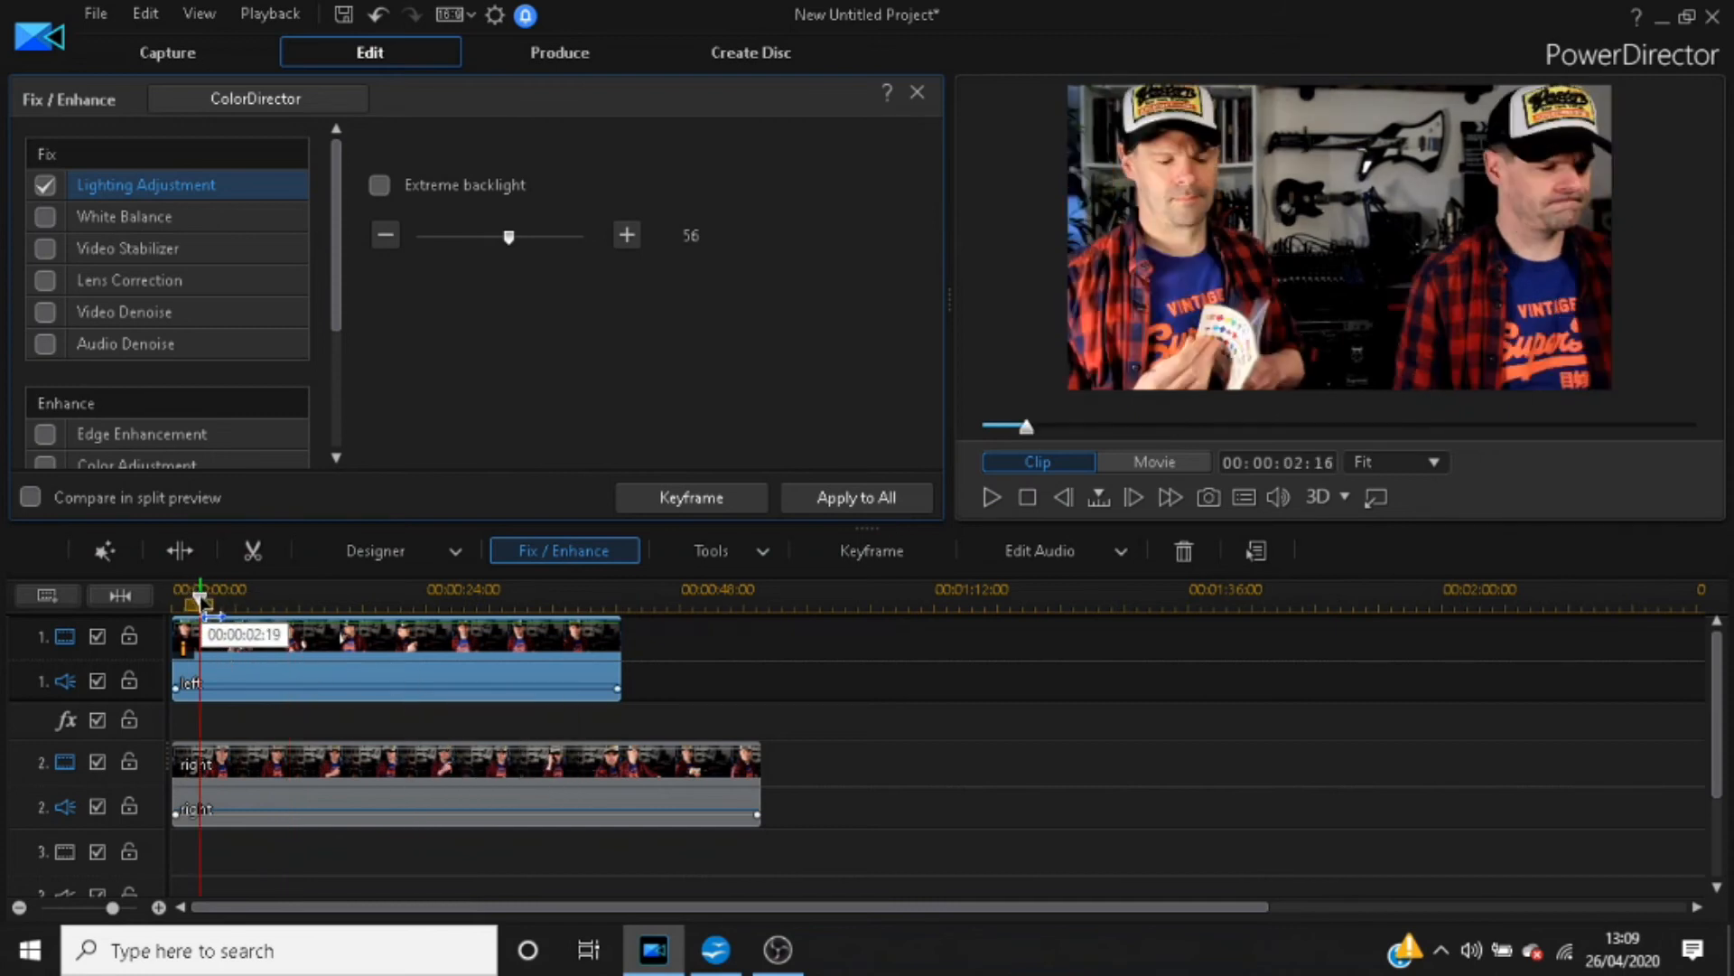
right_click(199, 598)
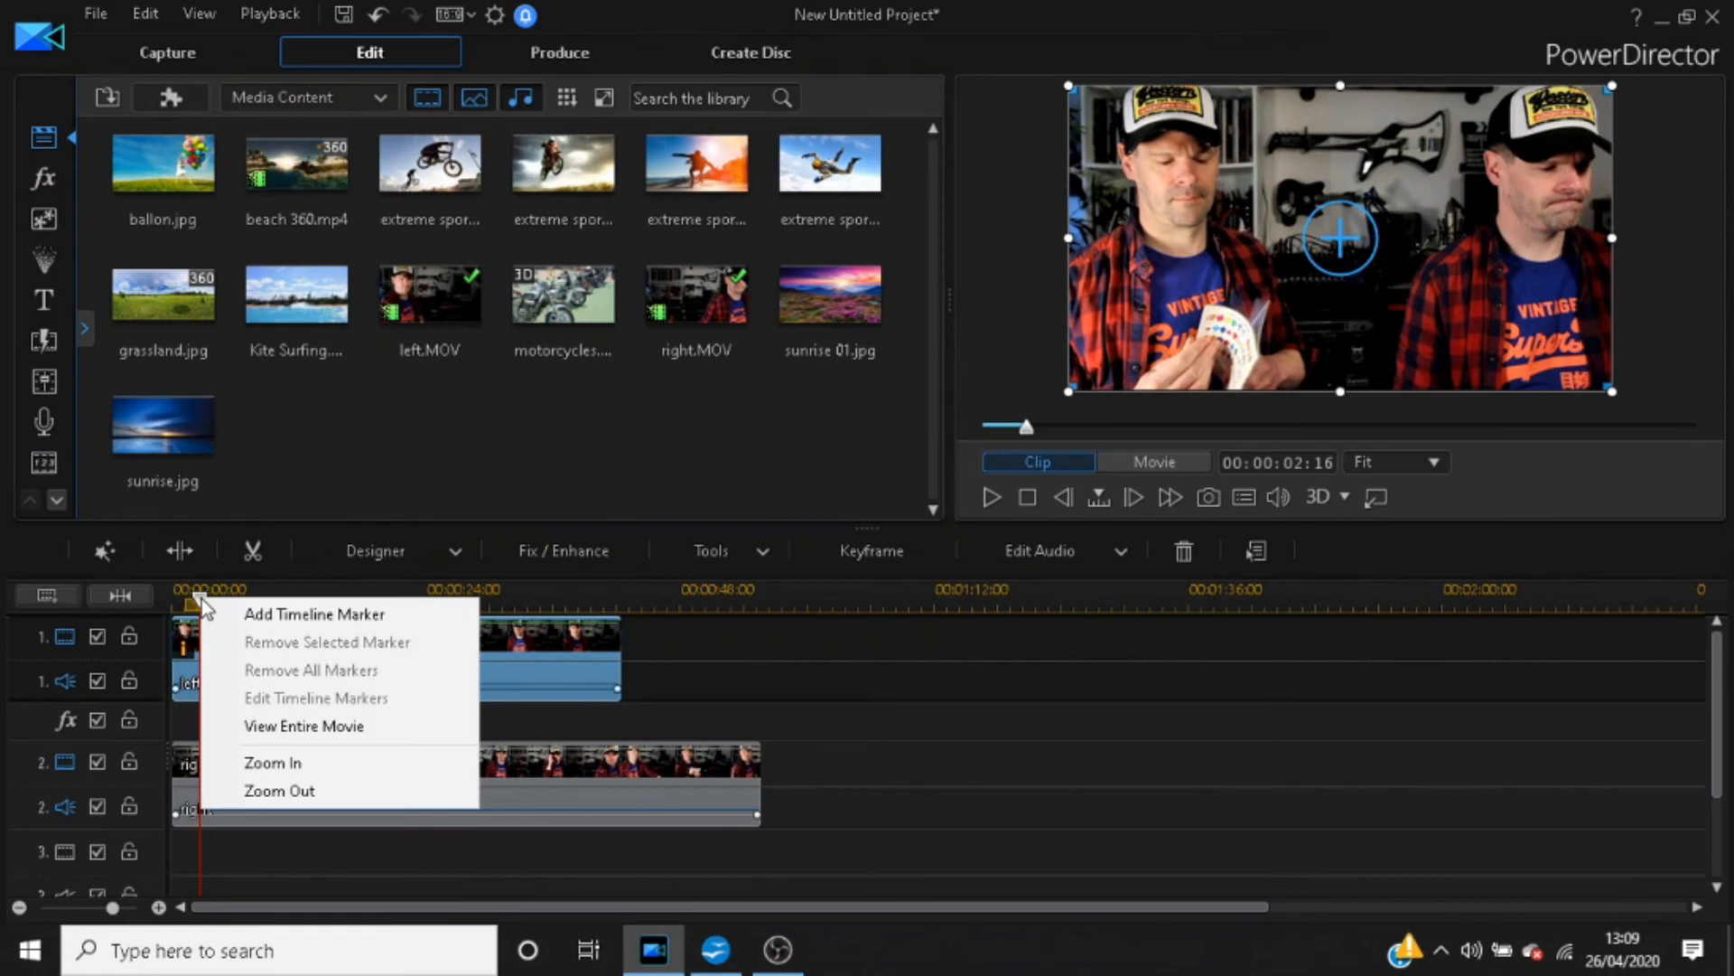
left_click(315, 614)
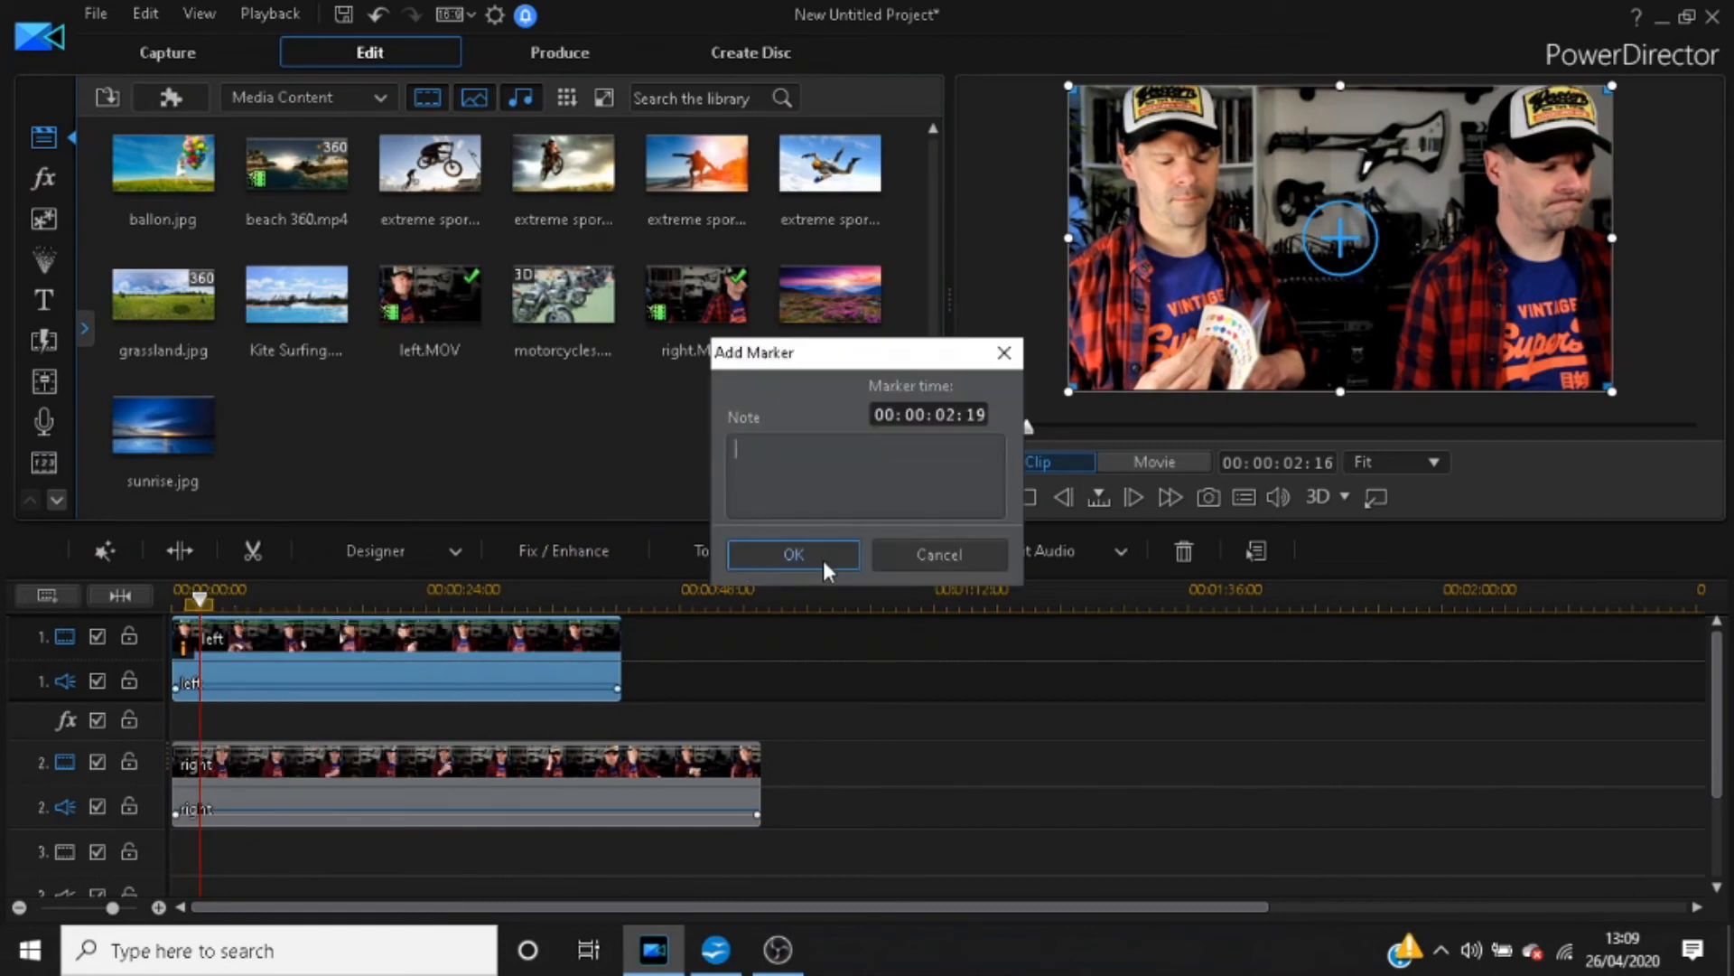
left_click(793, 554)
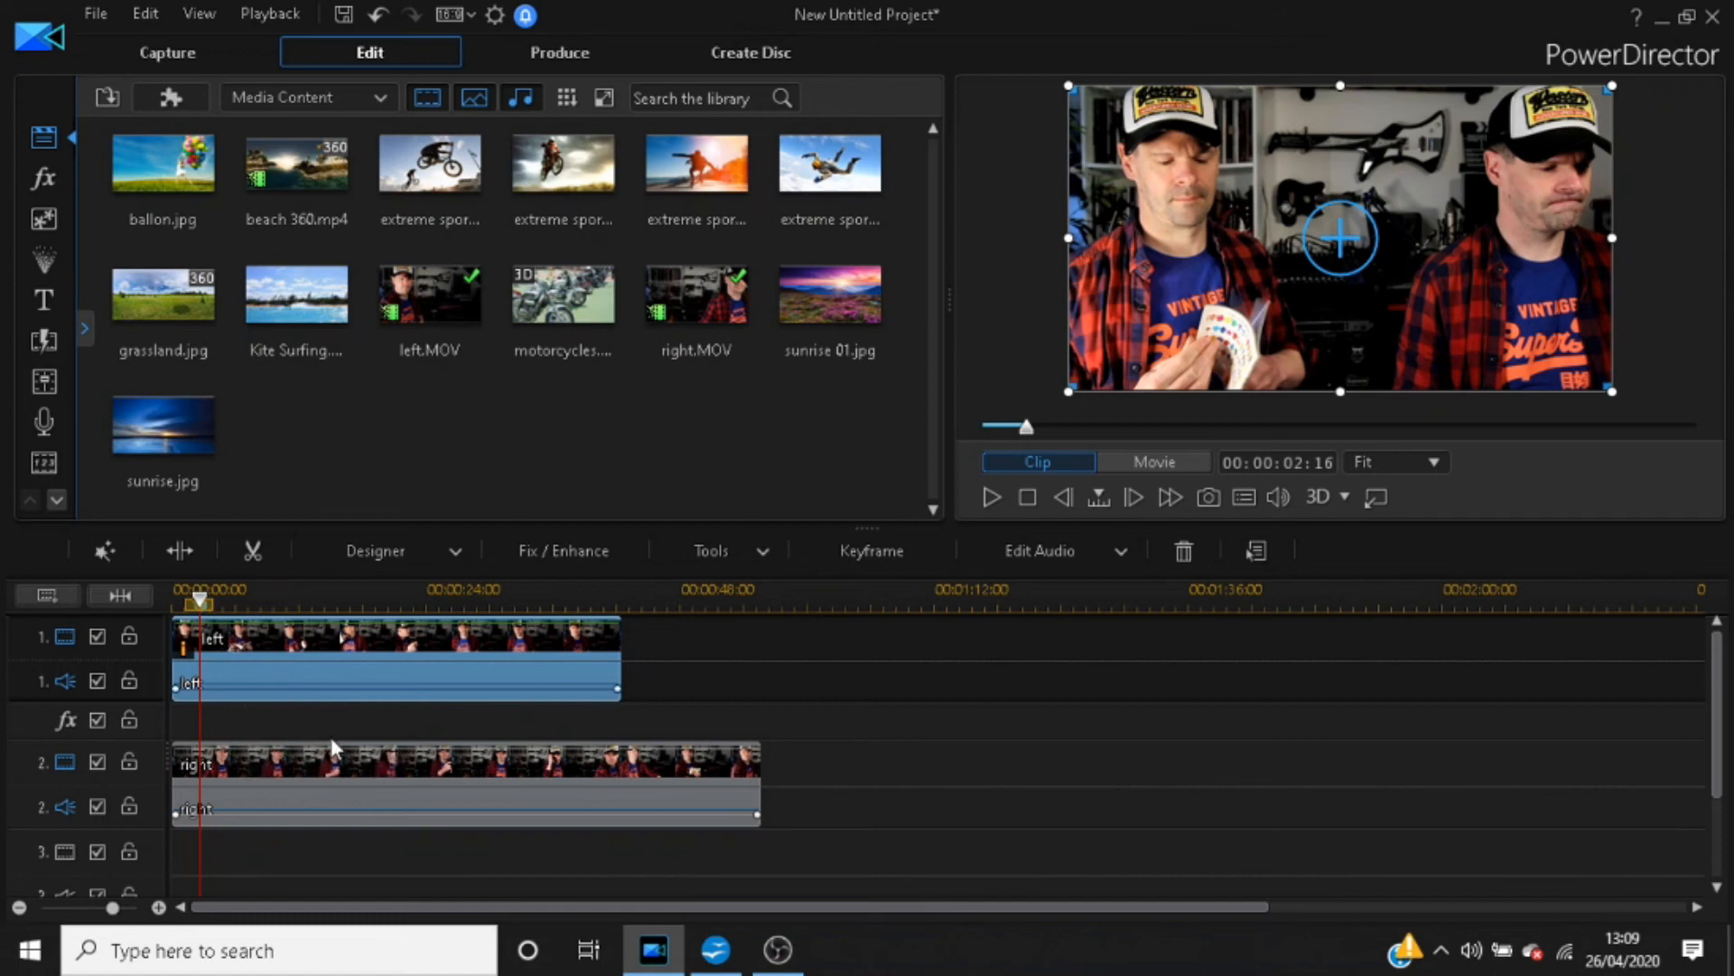
Try to trim the left clip's start to the marker, undo the marker, and restore the narrow track headers
scroll(330, 745, "up", 5)
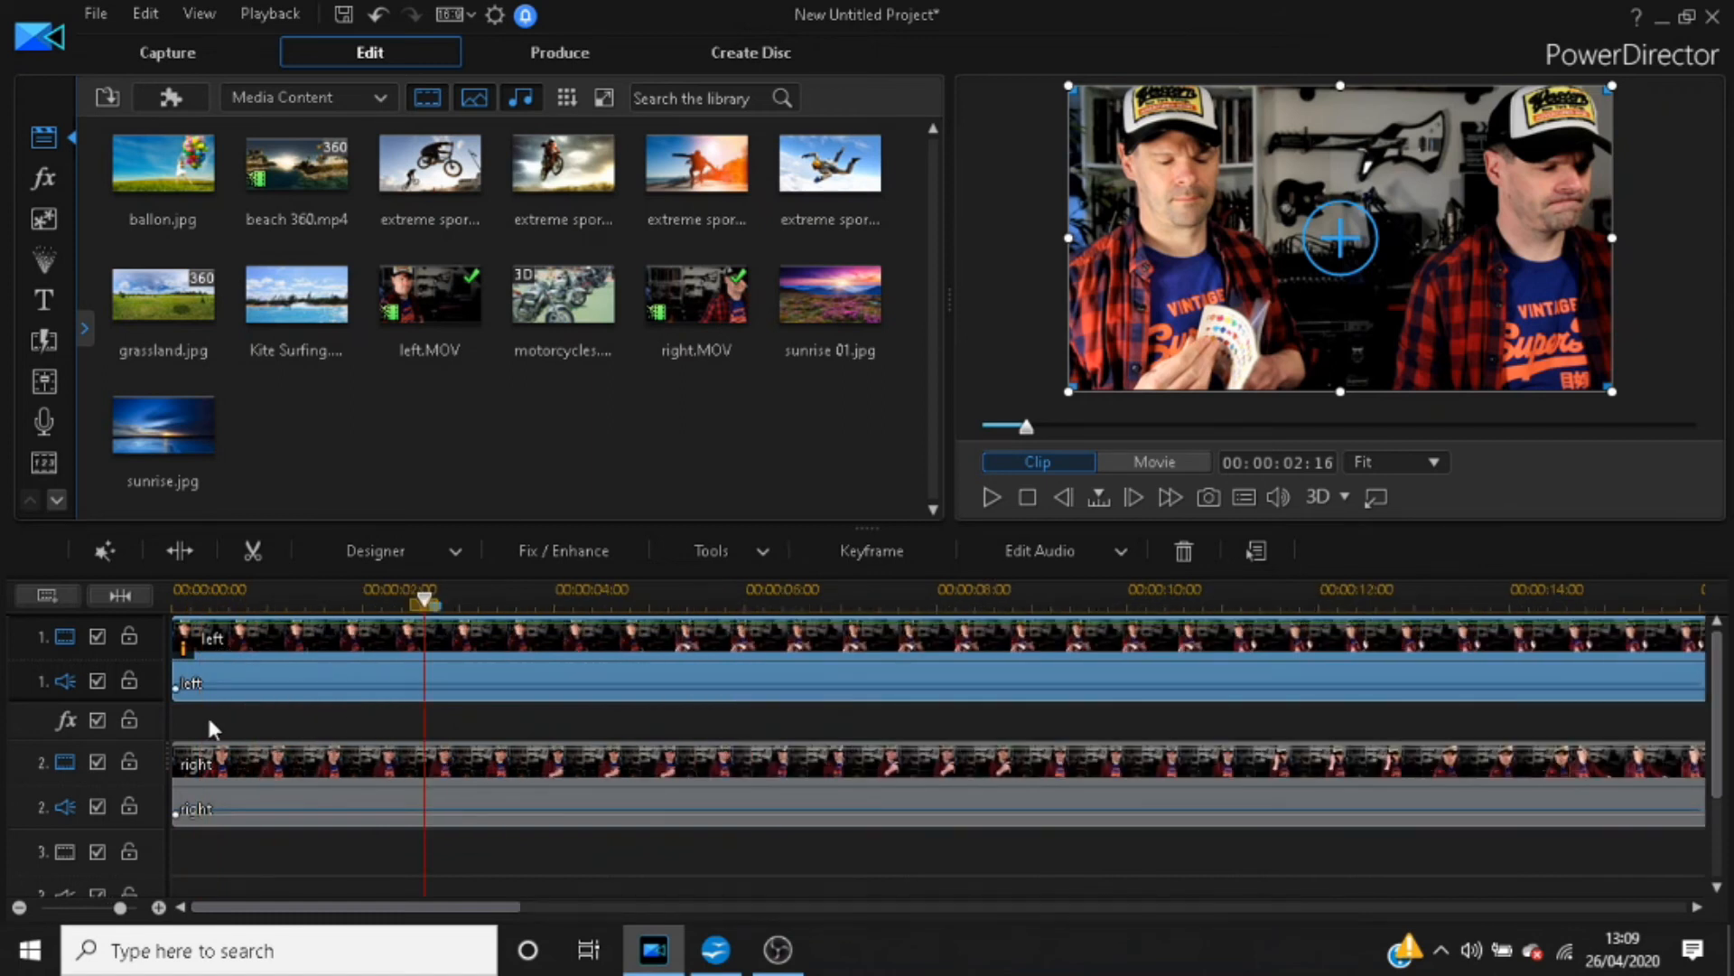
left_click_drag(170, 698, 431, 664)
left_click_drag(408, 669, 411, 669)
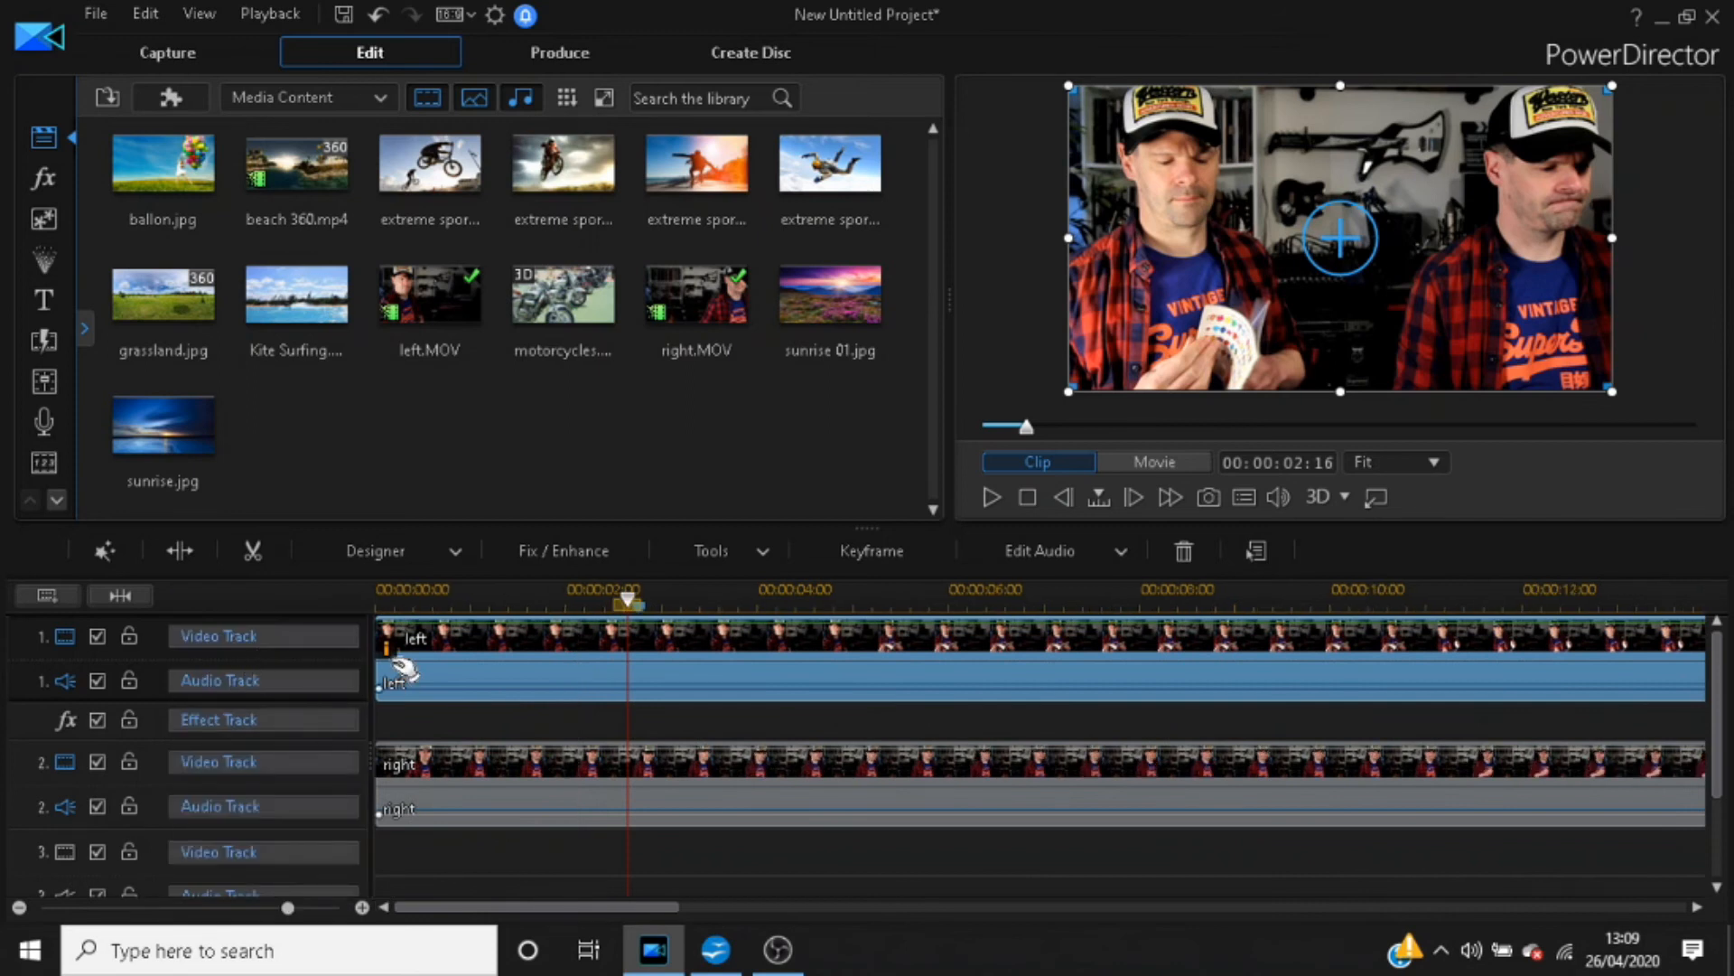
key("ctrl+z")
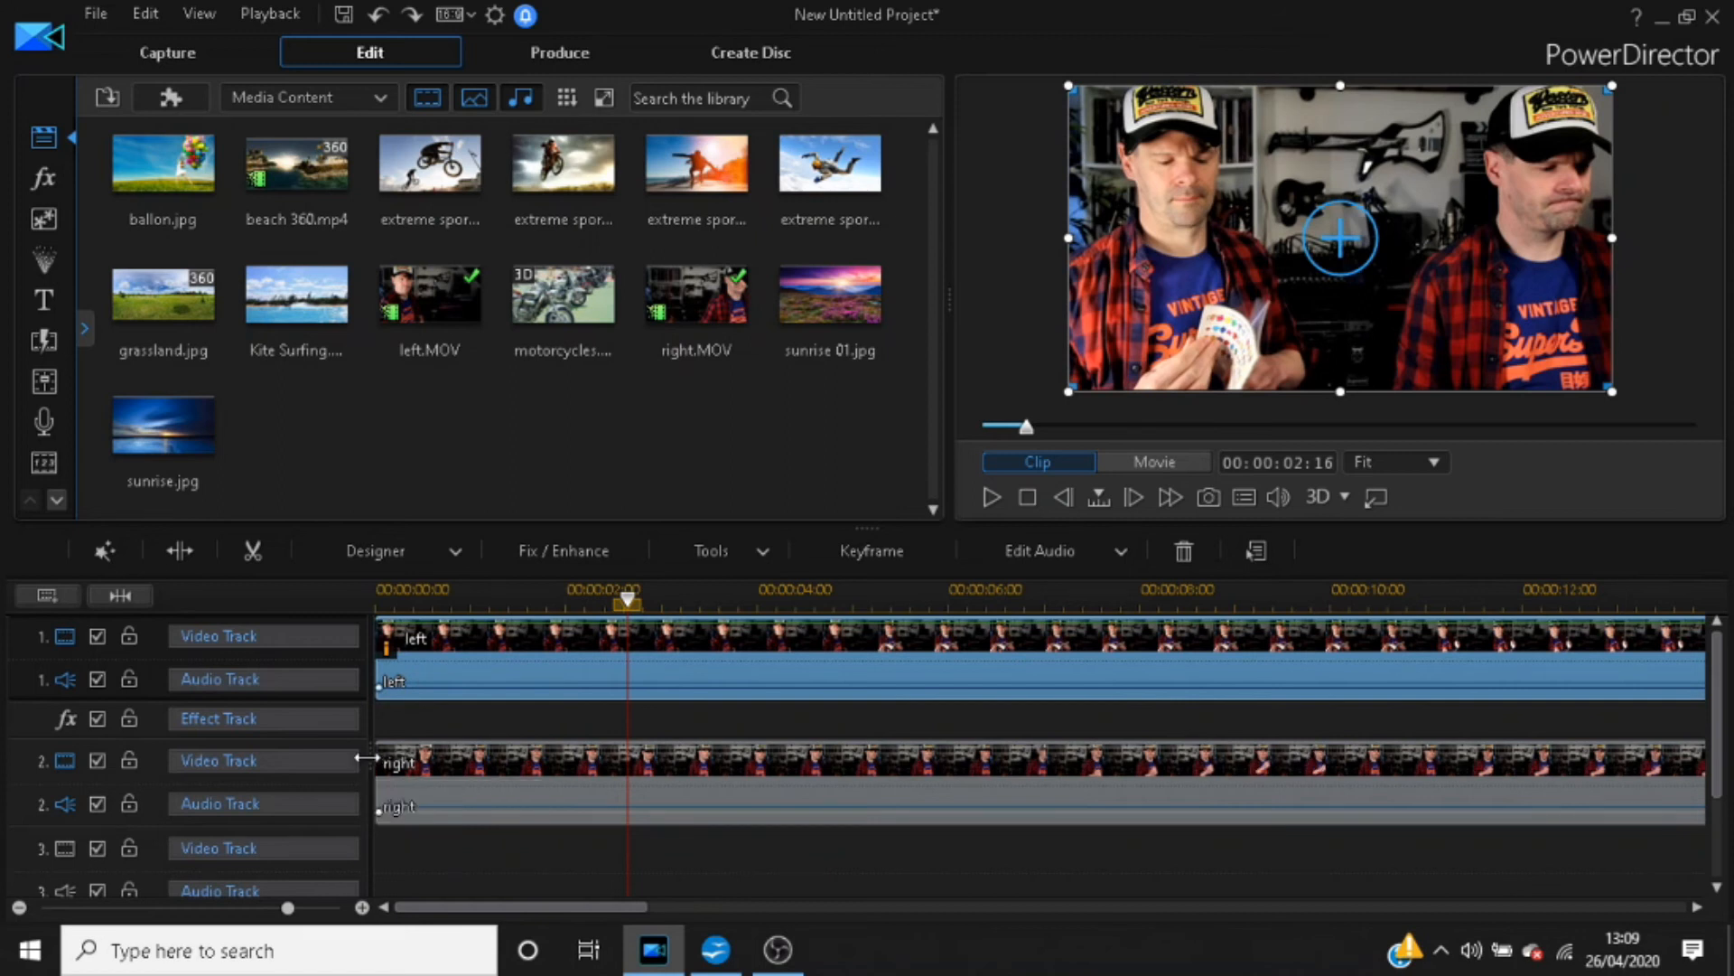
left_click_drag(323, 756, 156, 756)
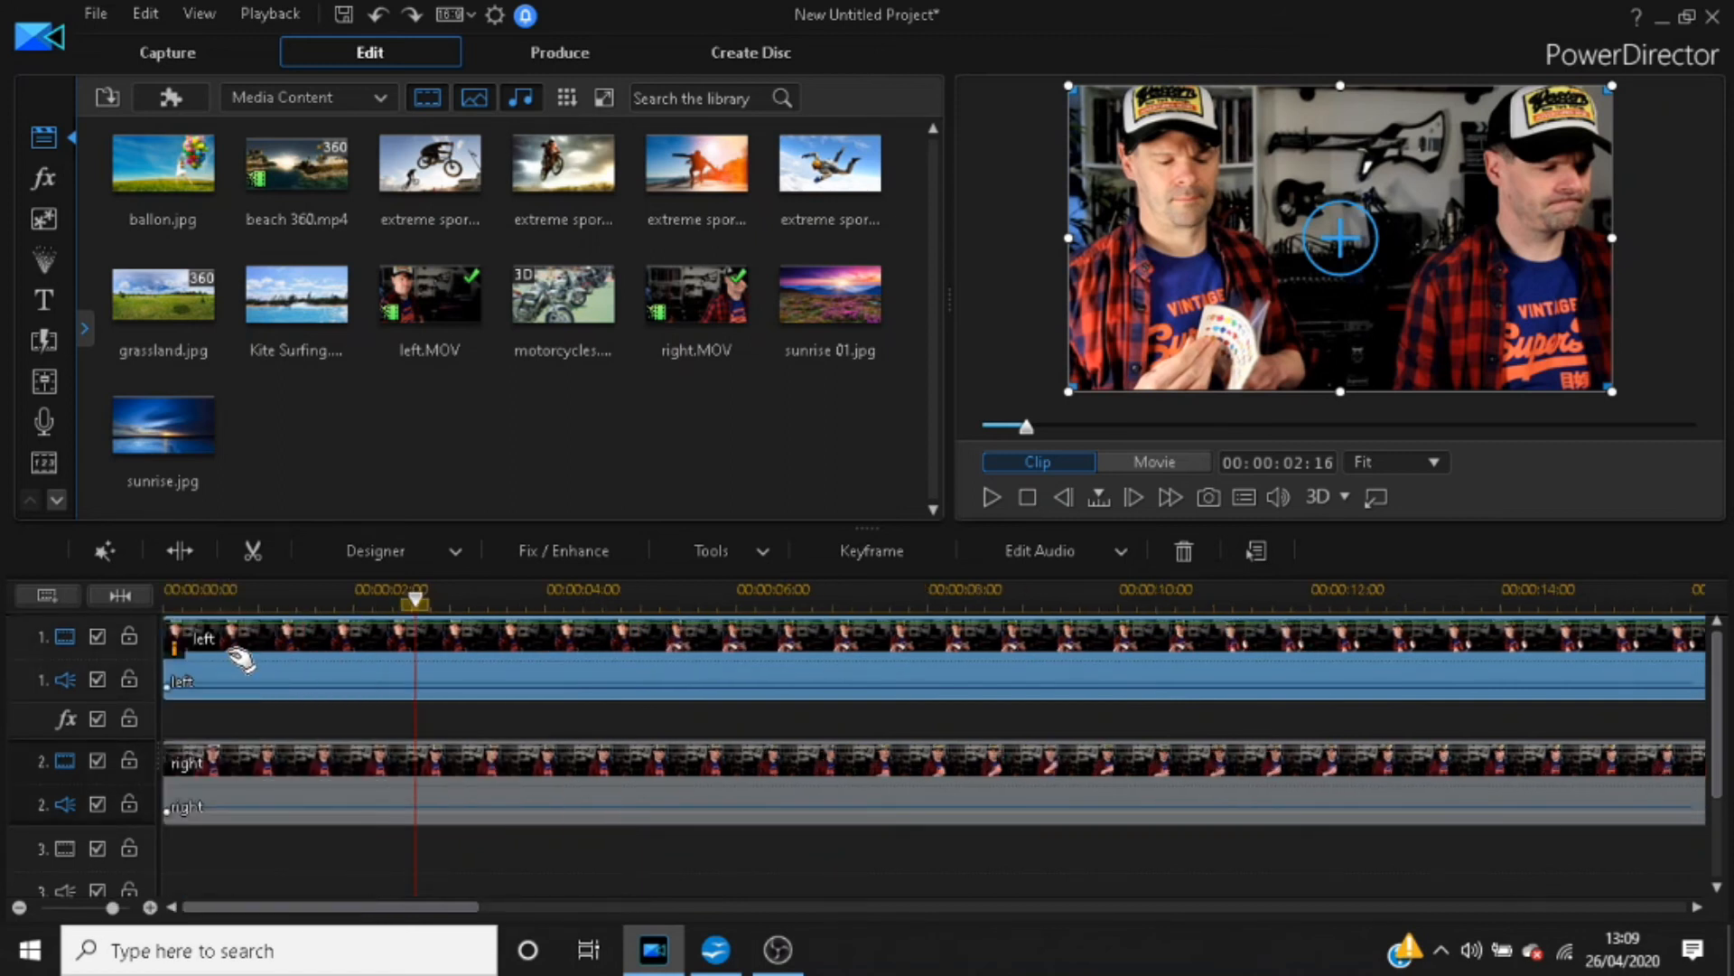
Add a timeline marker at the playhead position, 00:00:02:16
right_click(415, 598)
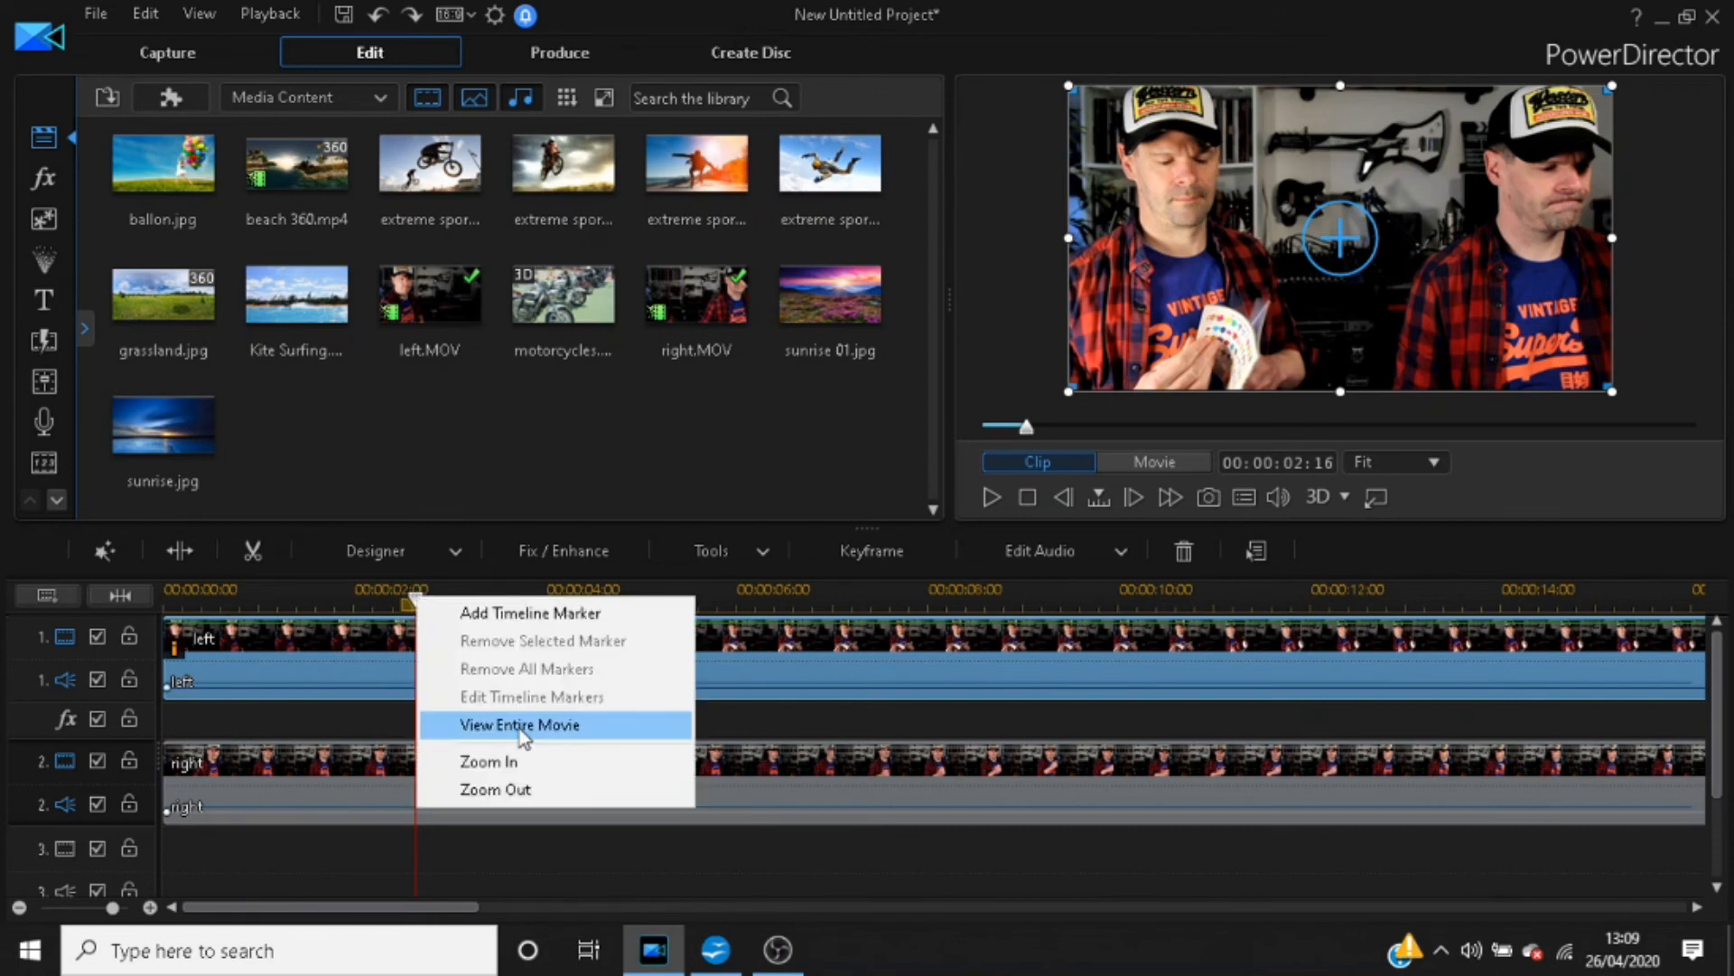
left_click(531, 609)
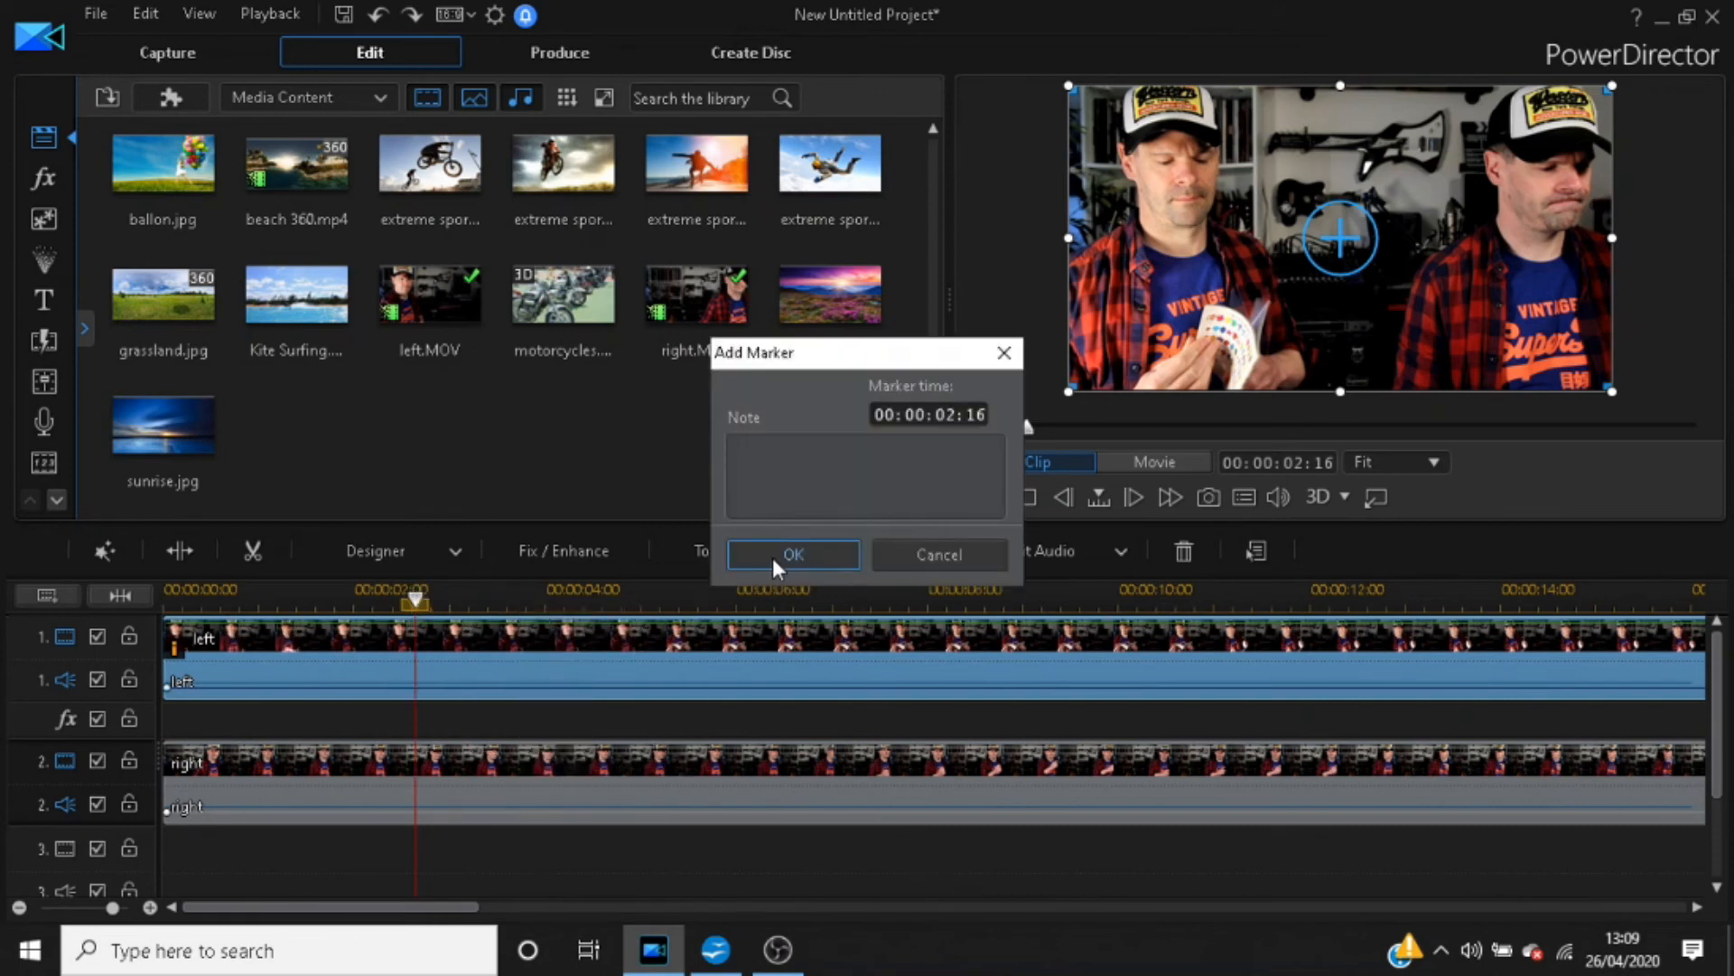
left_click(792, 553)
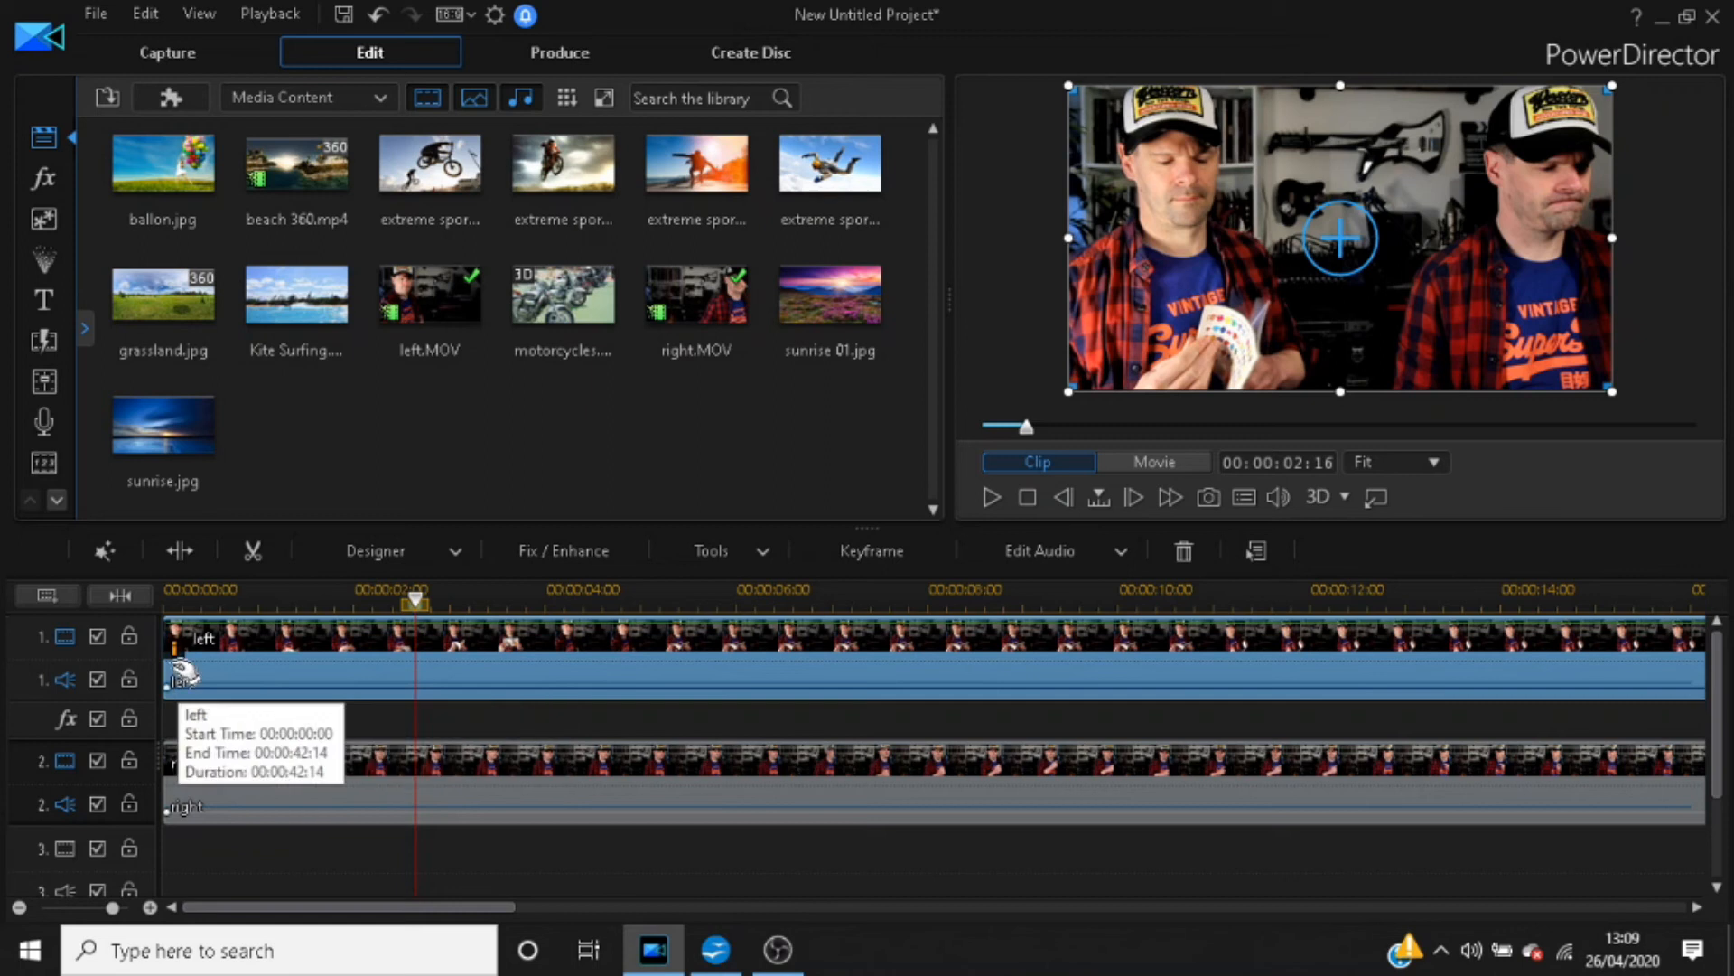
Try to trim the left and right clips' starts to the playhead, undo the left trim, and narrow the track headers again
left_click_drag(163, 659, 416, 664)
left_click(186, 785)
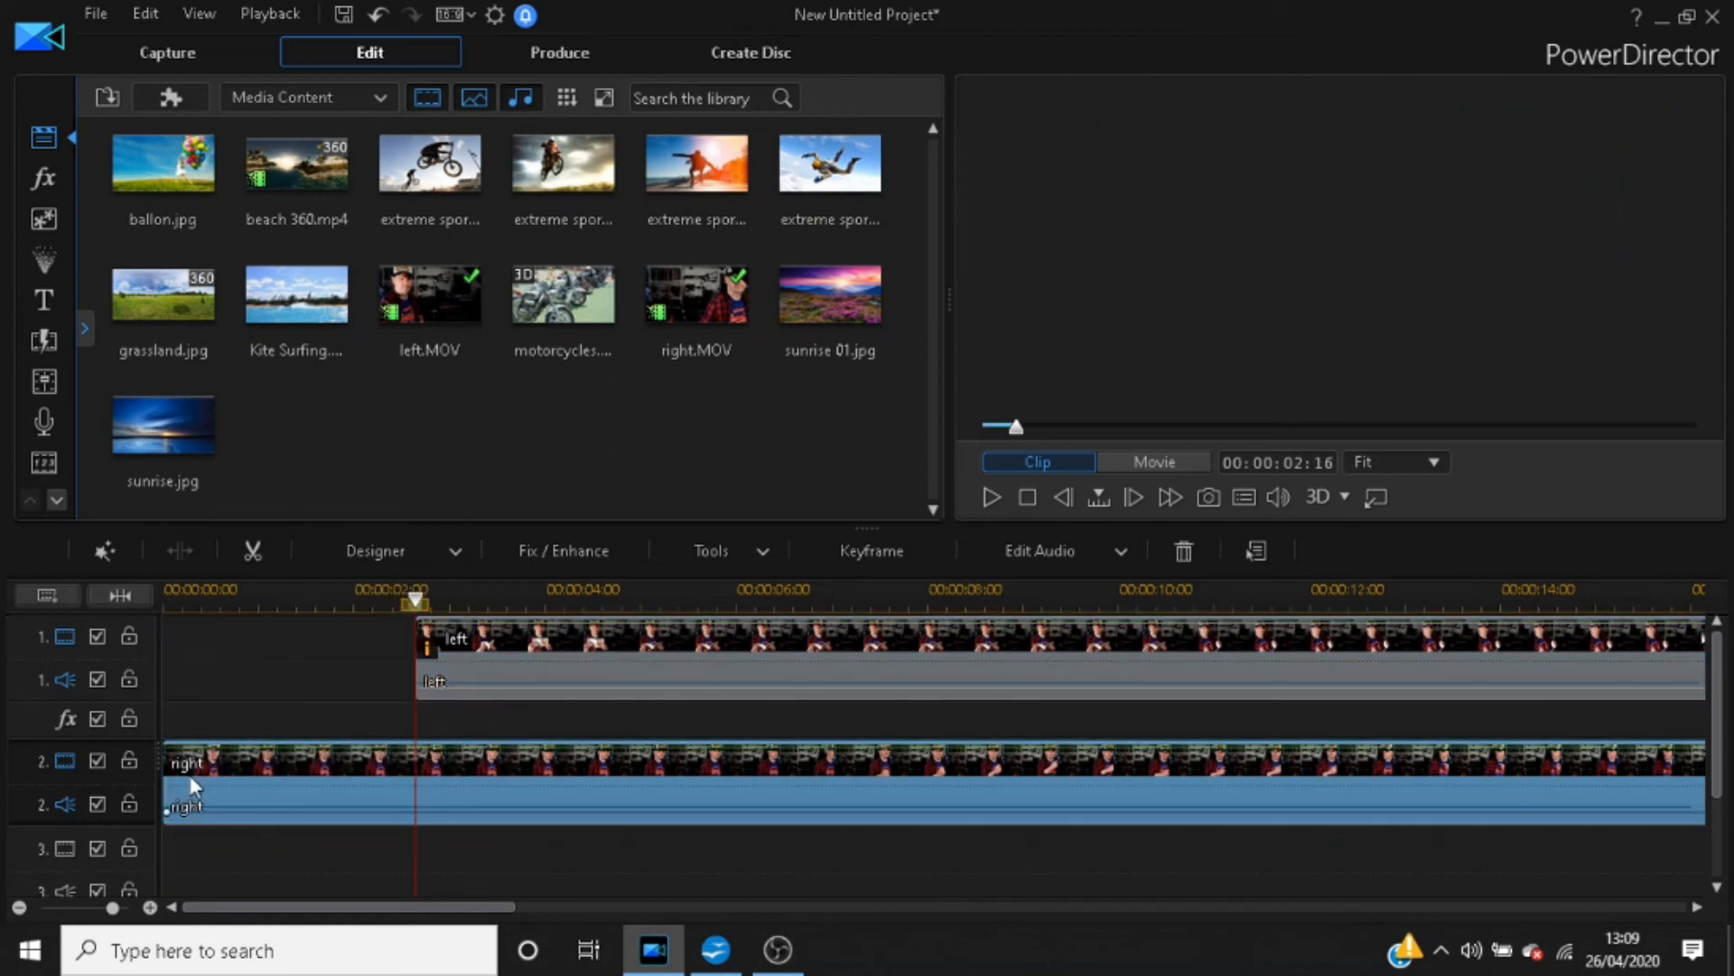
left_click_drag(163, 785, 425, 763)
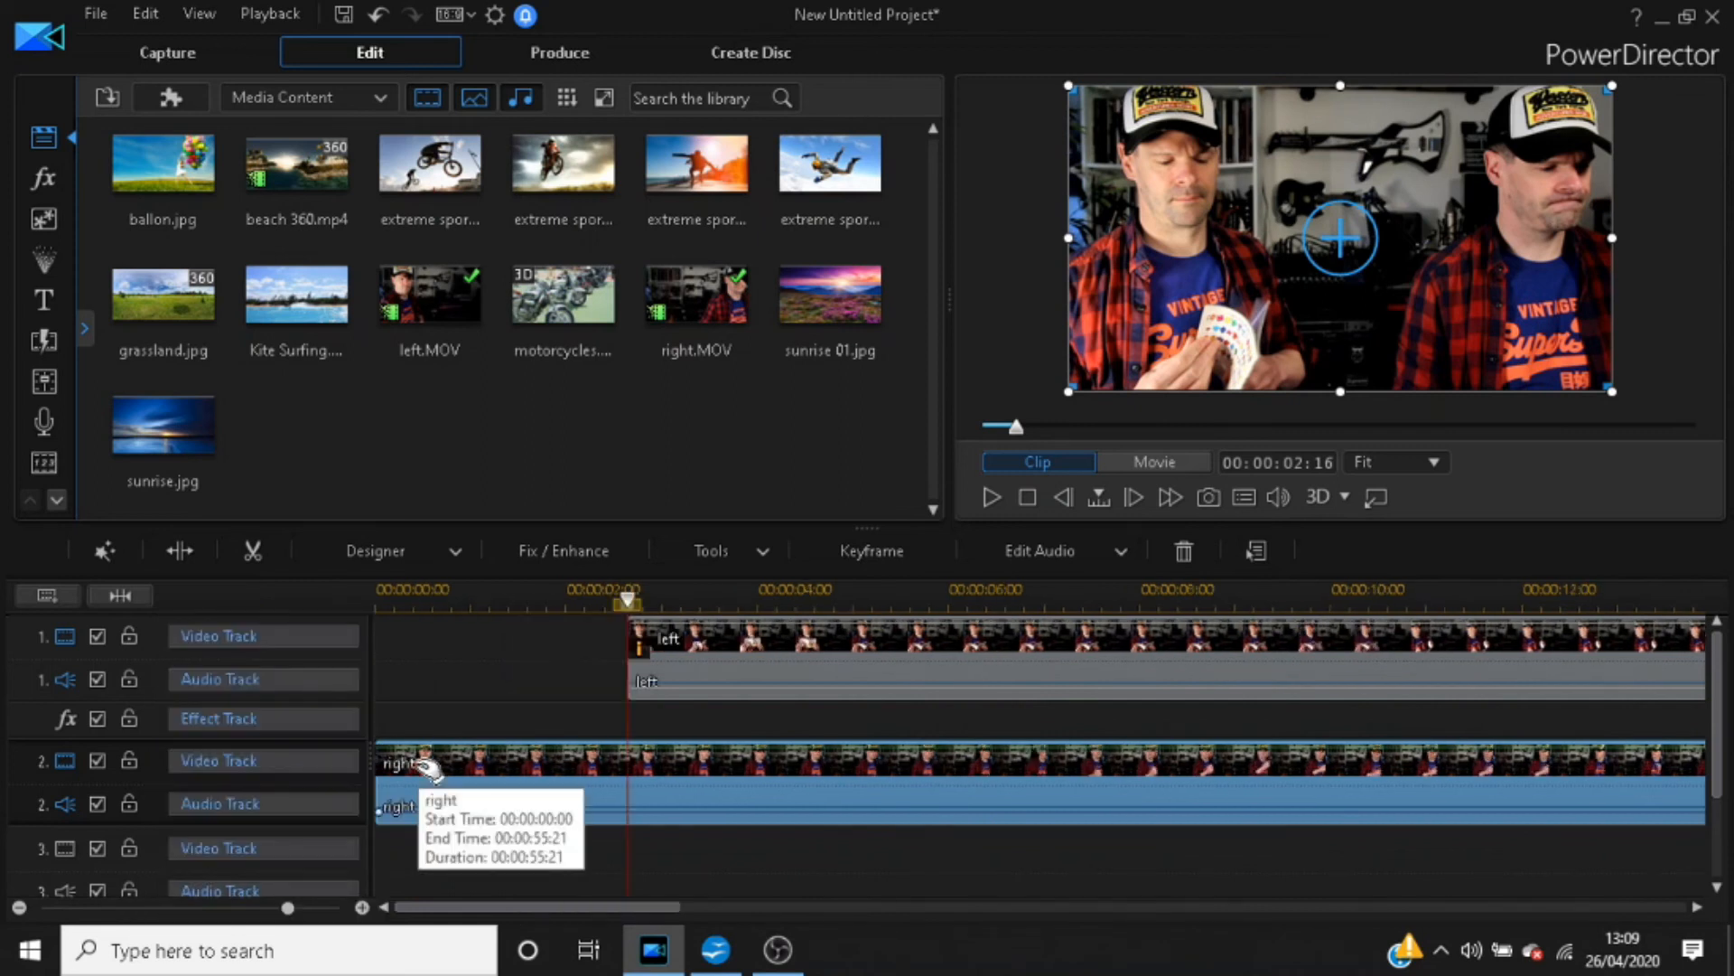
key("ctrl+z")
left_click_drag(368, 751, 171, 752)
Trim the start of the right clip and the start of the left clip to the playhead at 00:00:02:16
left_click(219, 769)
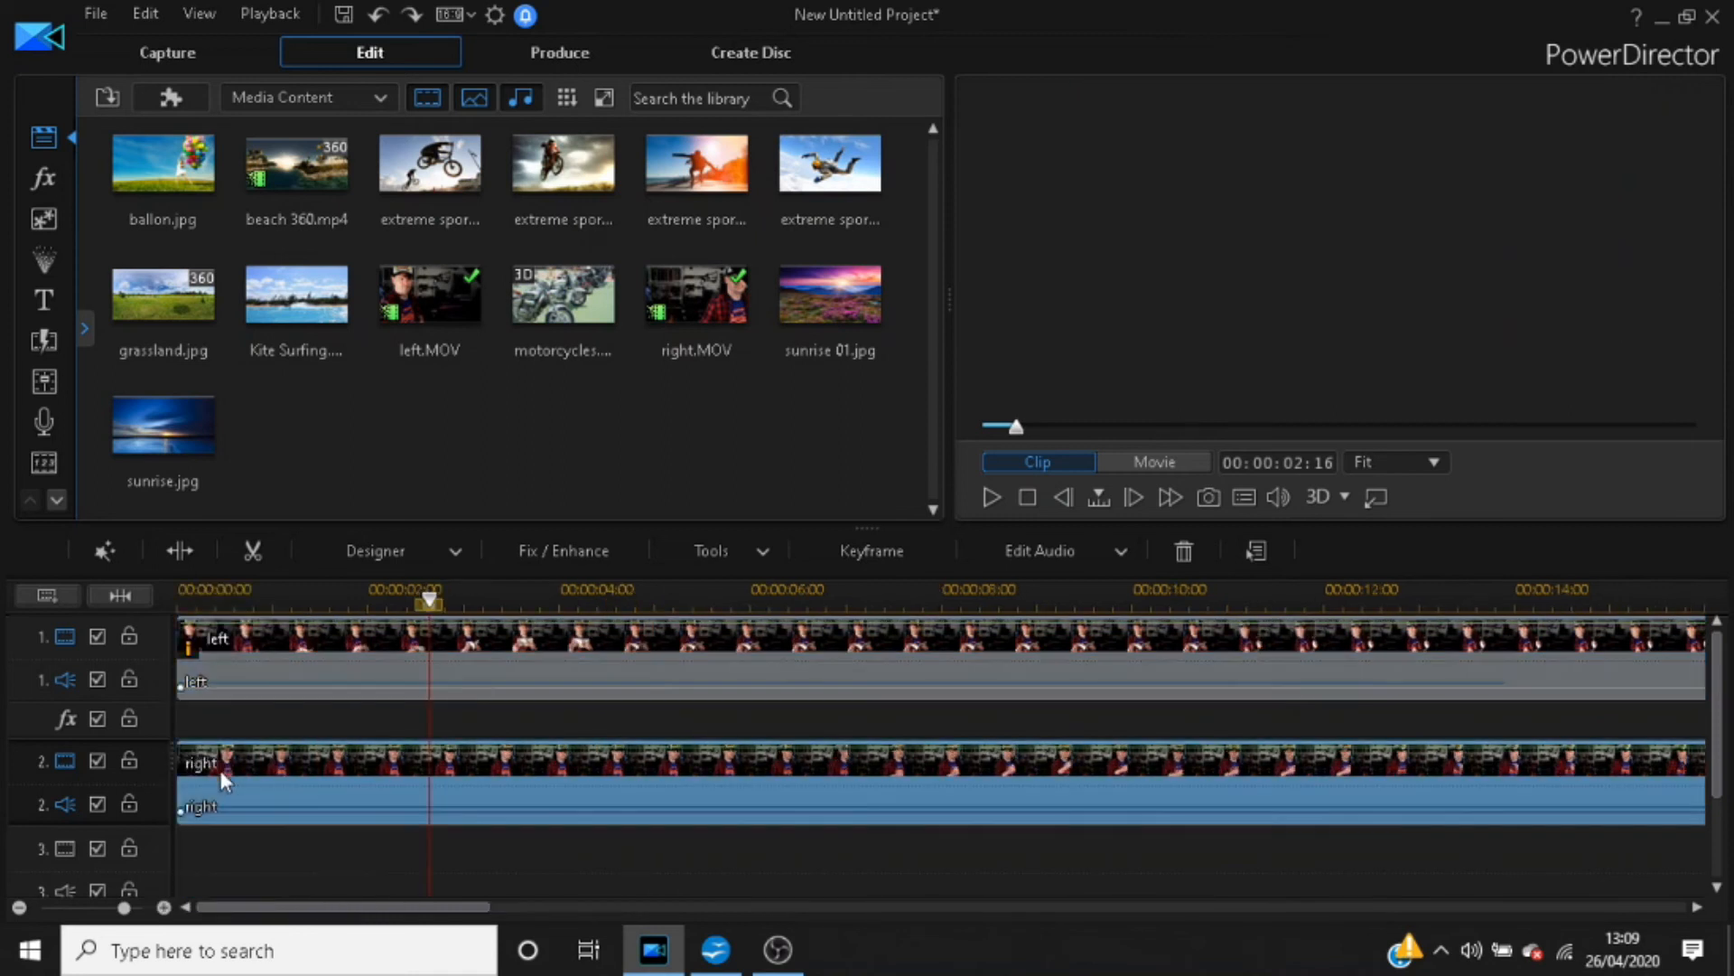
left_click_drag(181, 781, 429, 784)
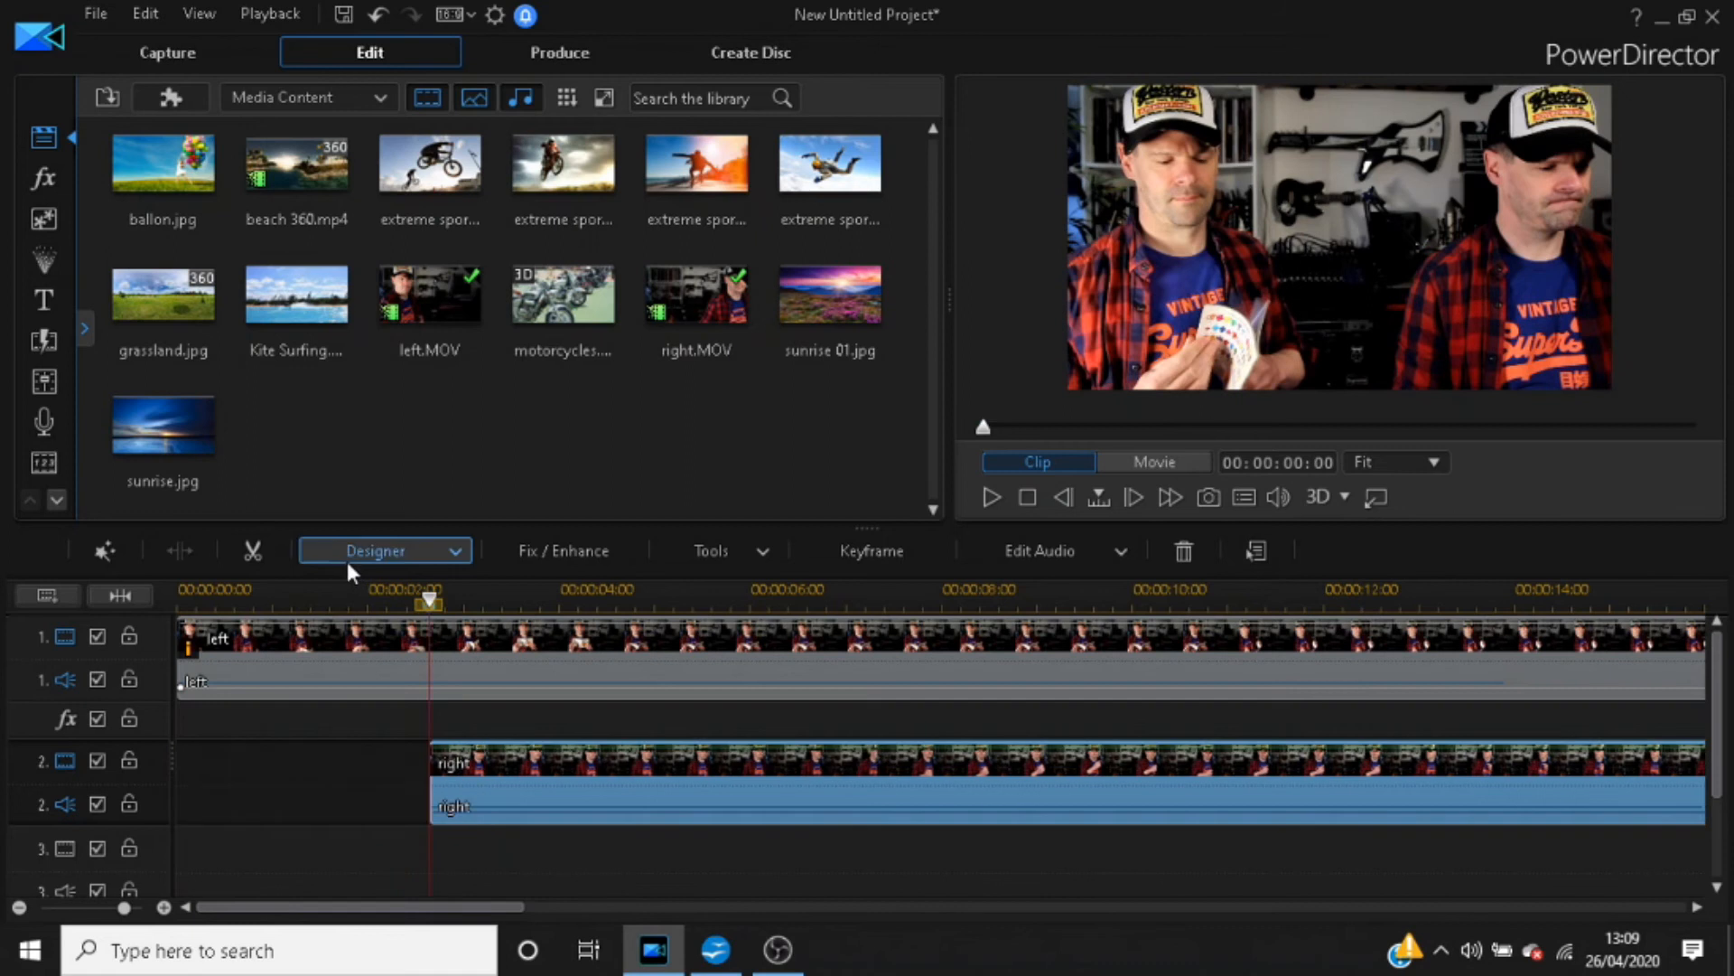
left_click(197, 647)
left_click_drag(184, 652, 431, 667)
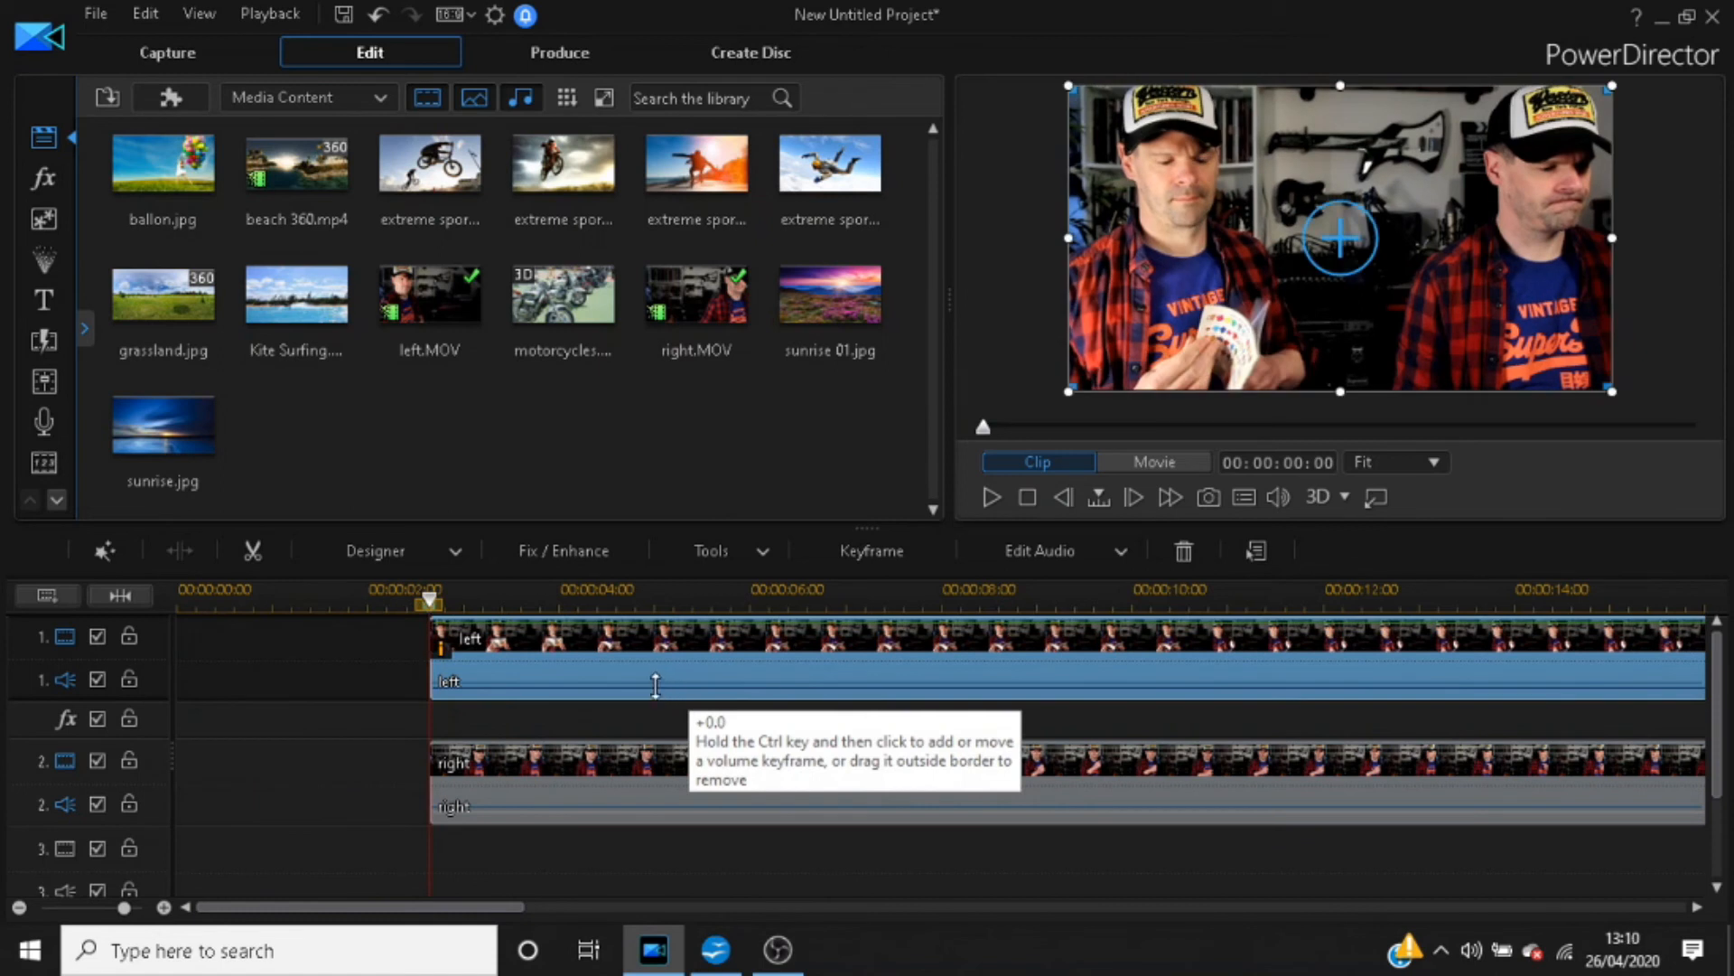
Move the trimmed left and right clips back to the beginning of the timeline at 00:00:00:00
left_click(600, 754)
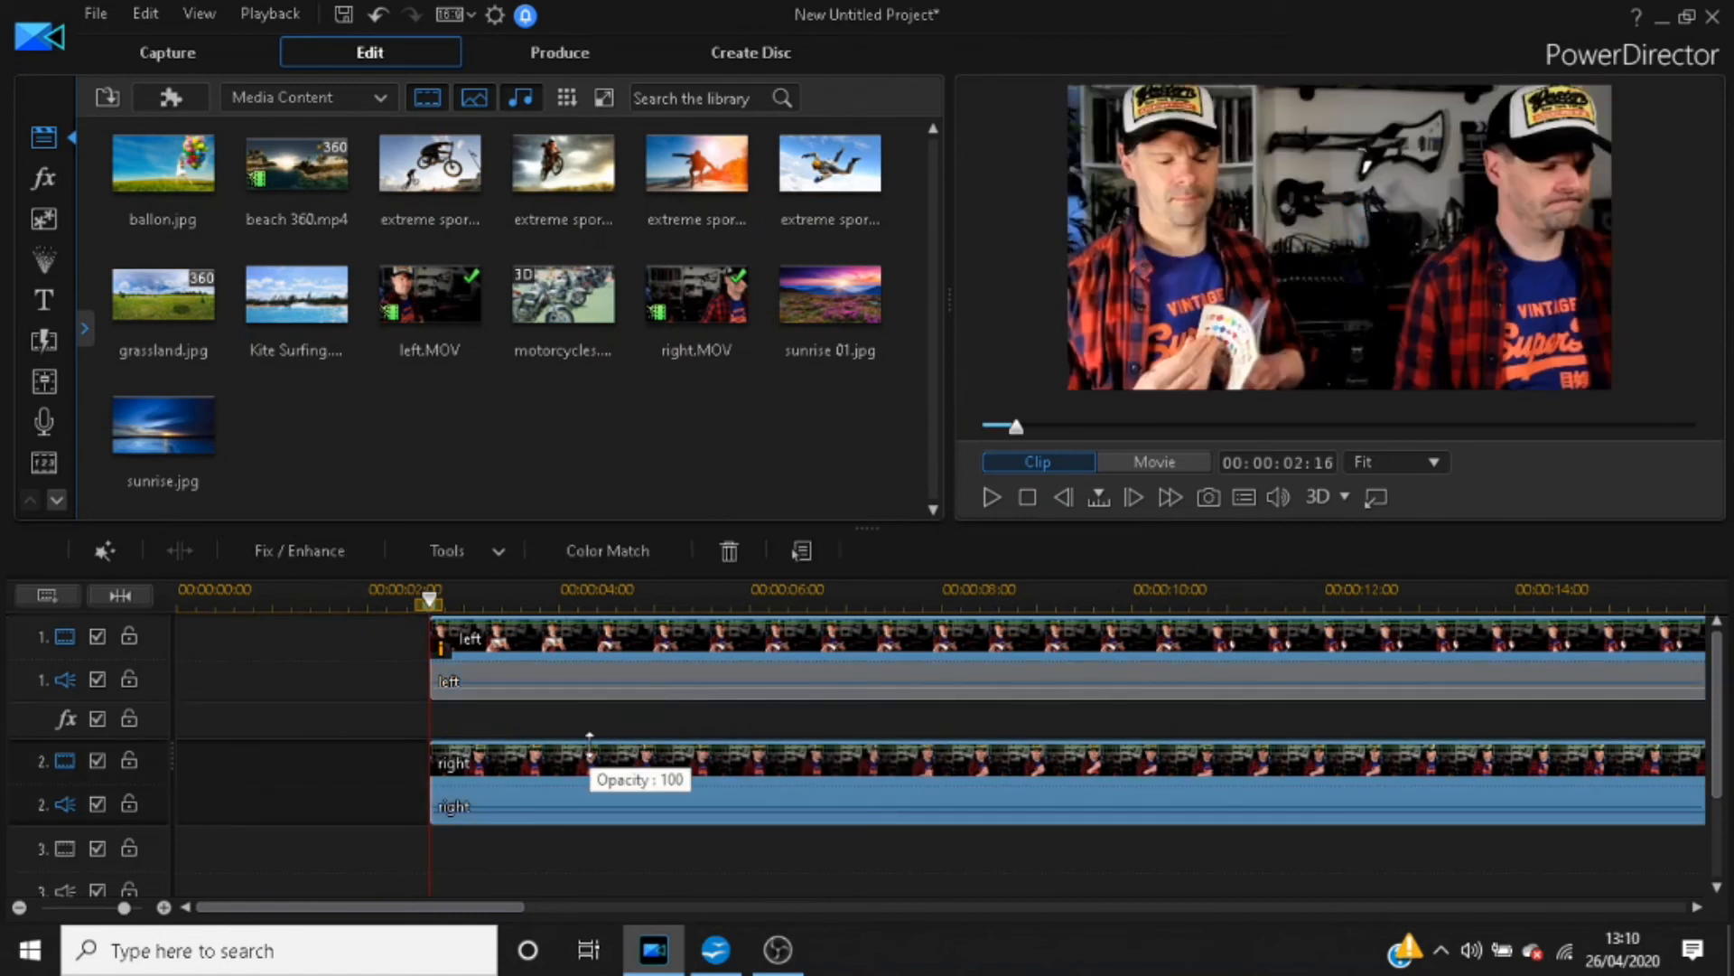
left_click(617, 648)
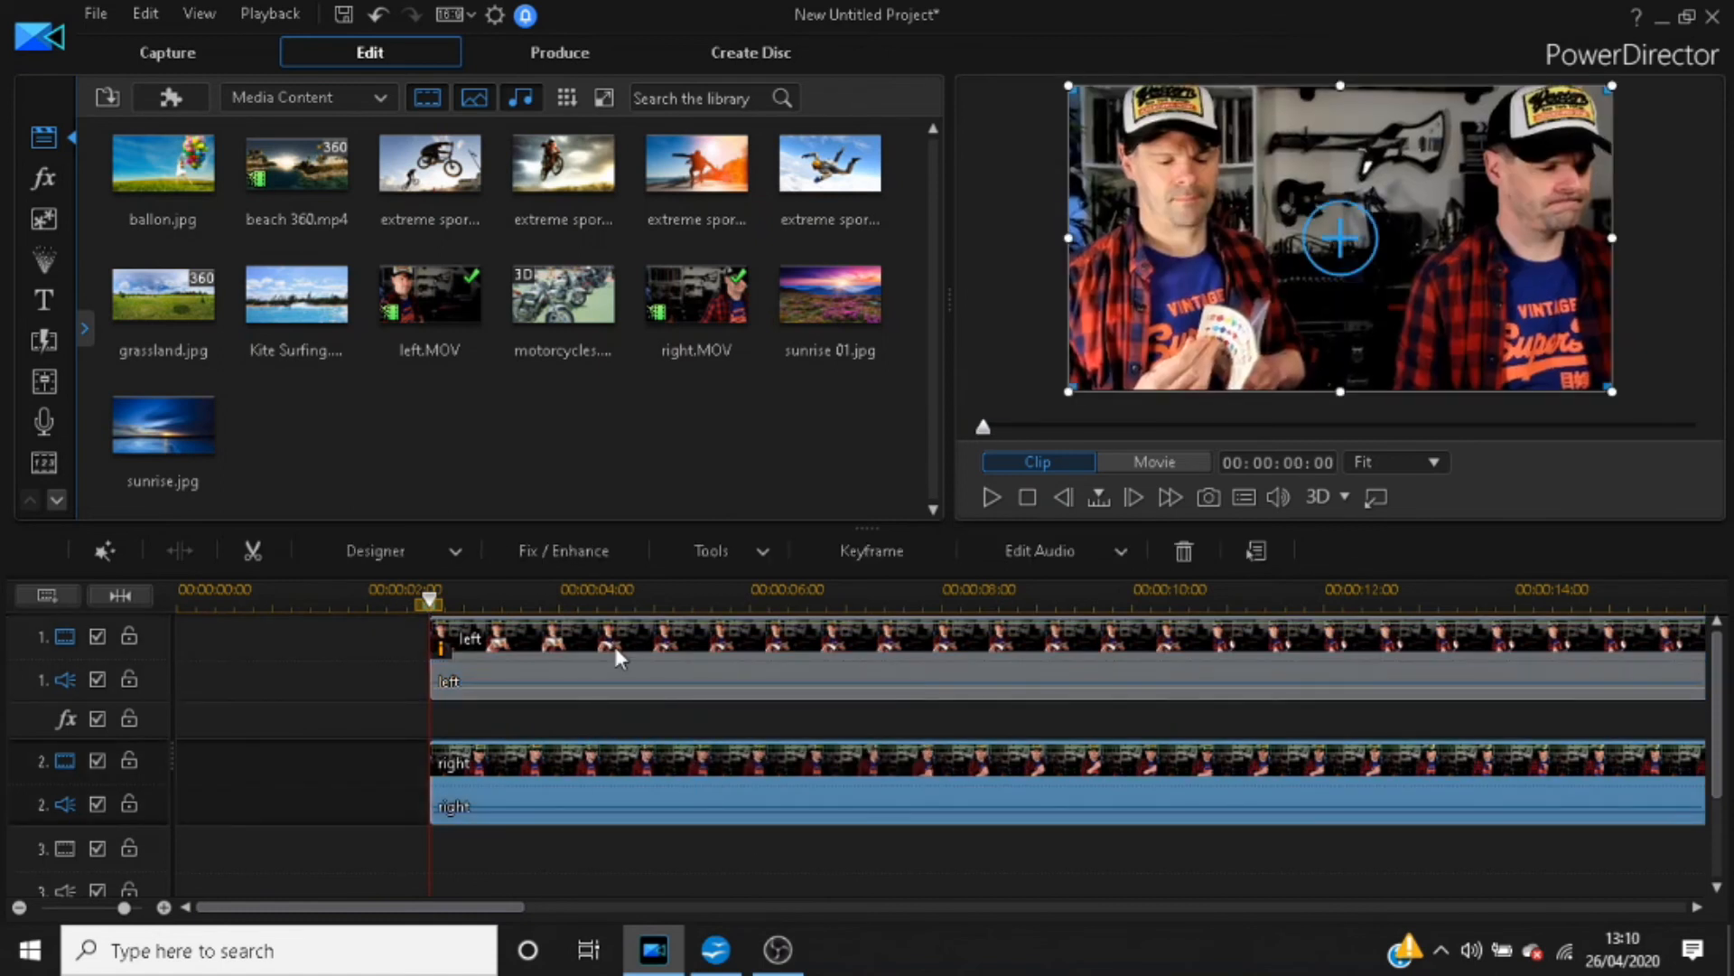
left_click_drag(625, 644, 341, 637)
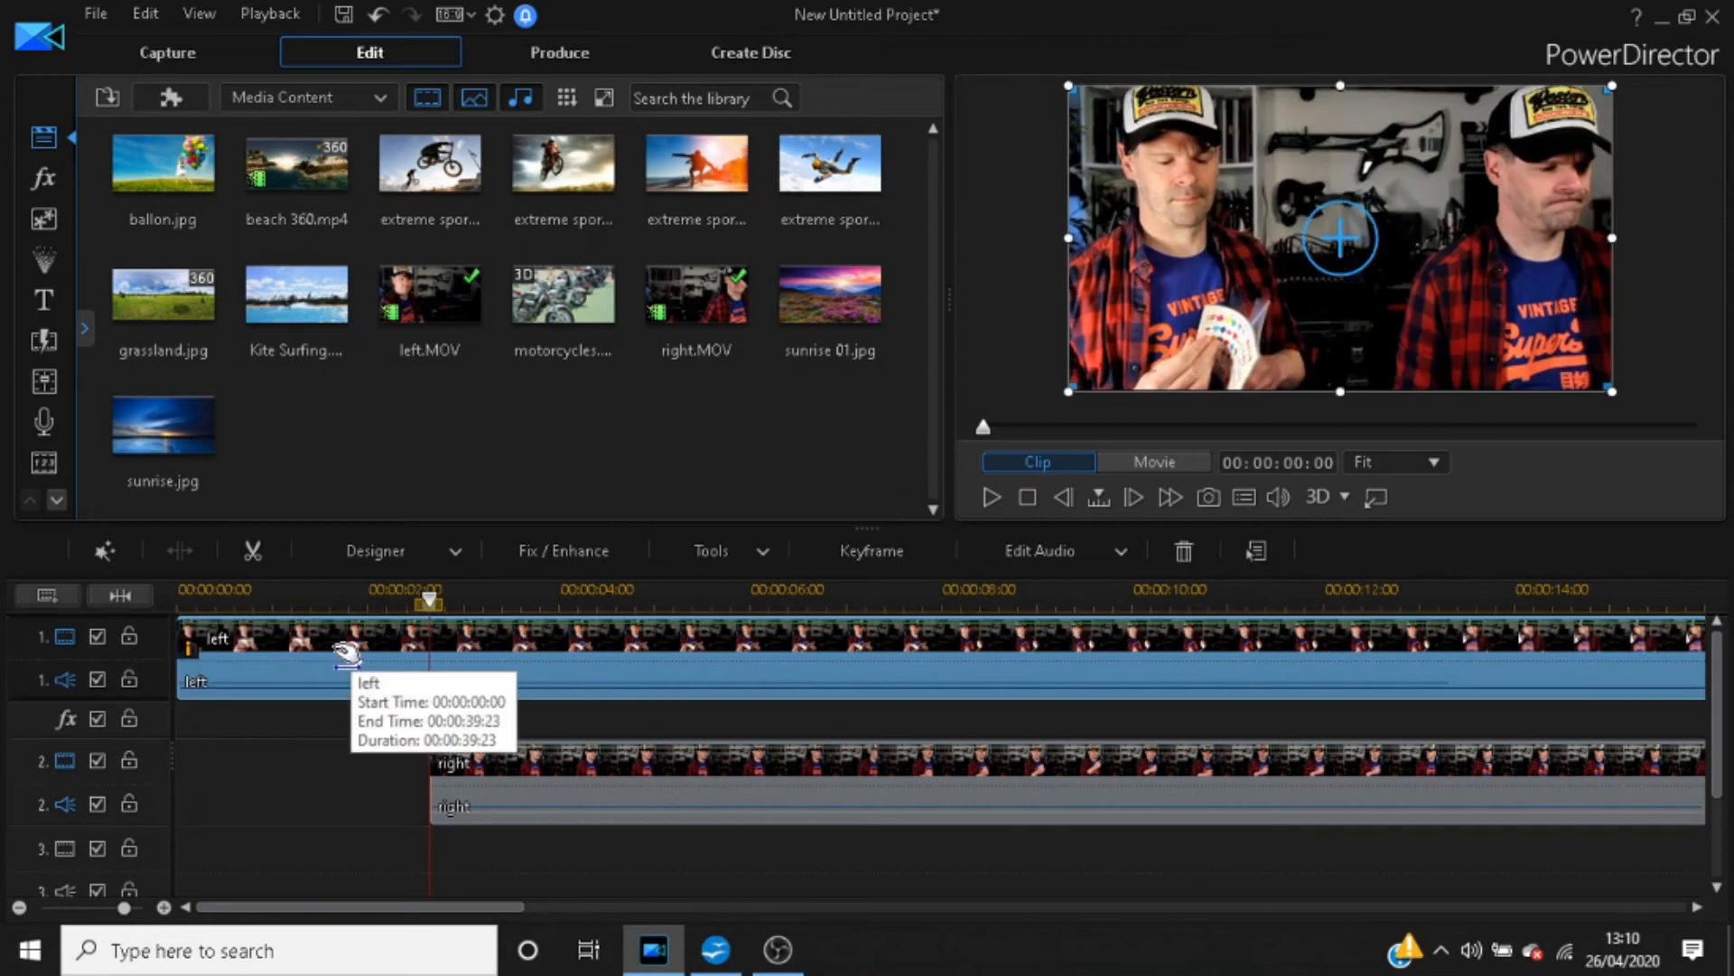
left_click_drag(560, 757, 274, 766)
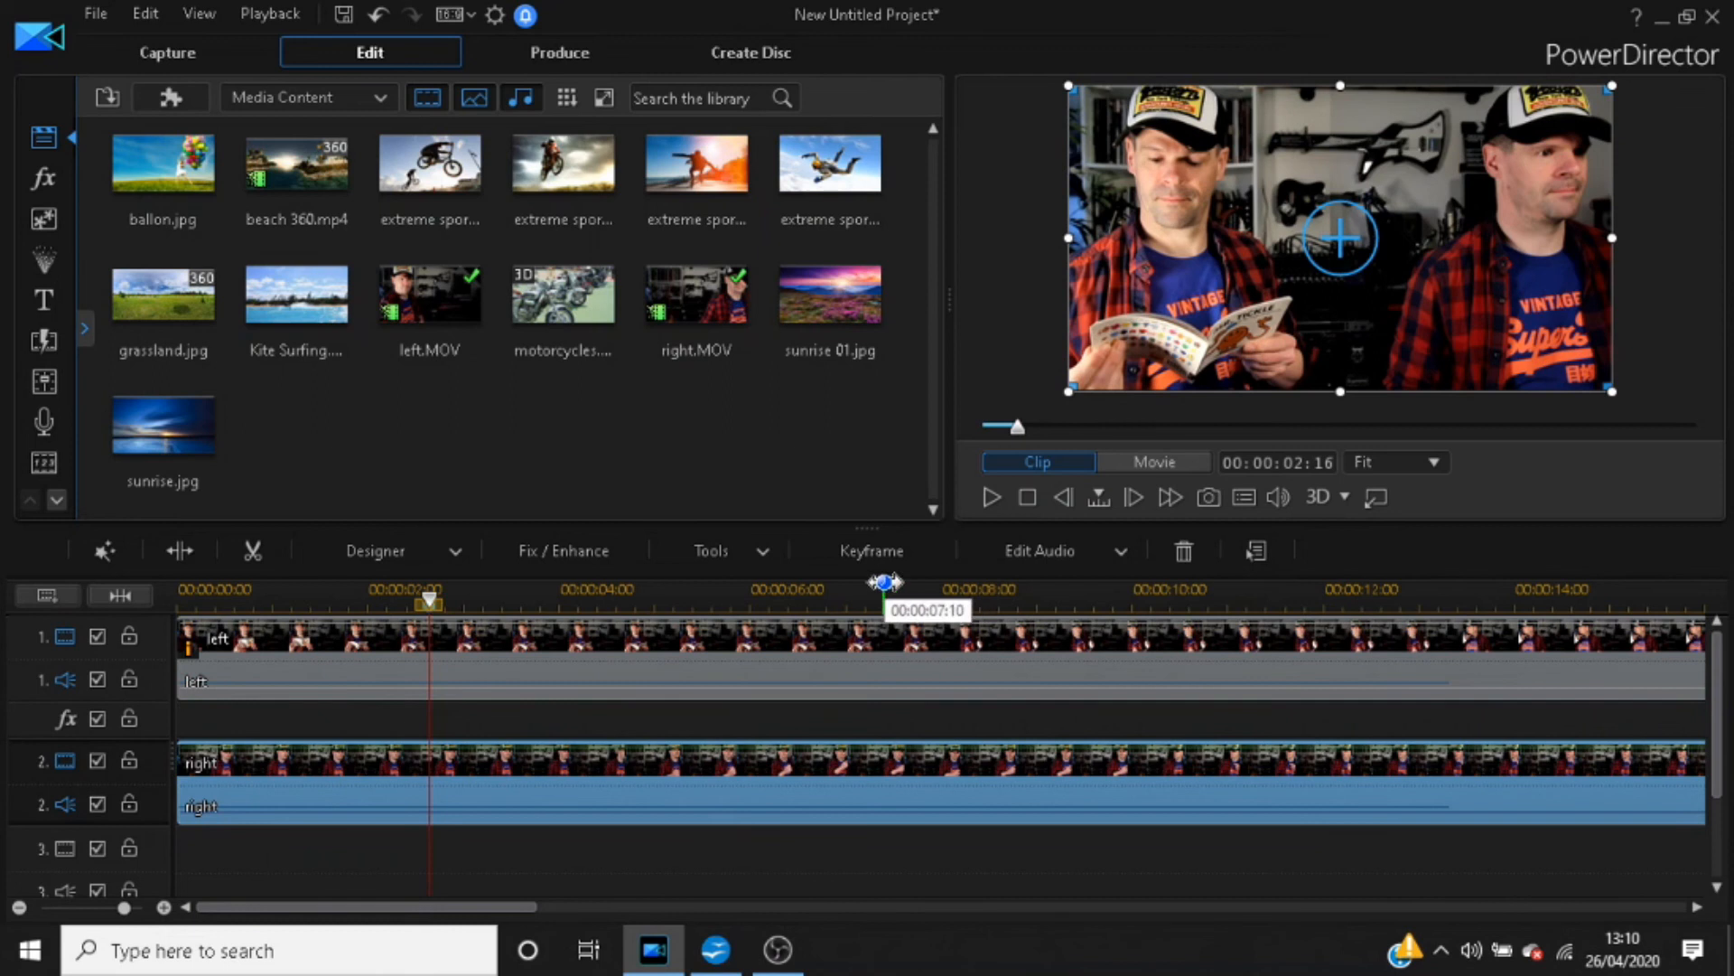
Play the movie from about 00:00:07:12 to find the end point and add a timeline marker at 00:00:12:06
left_click(890, 585)
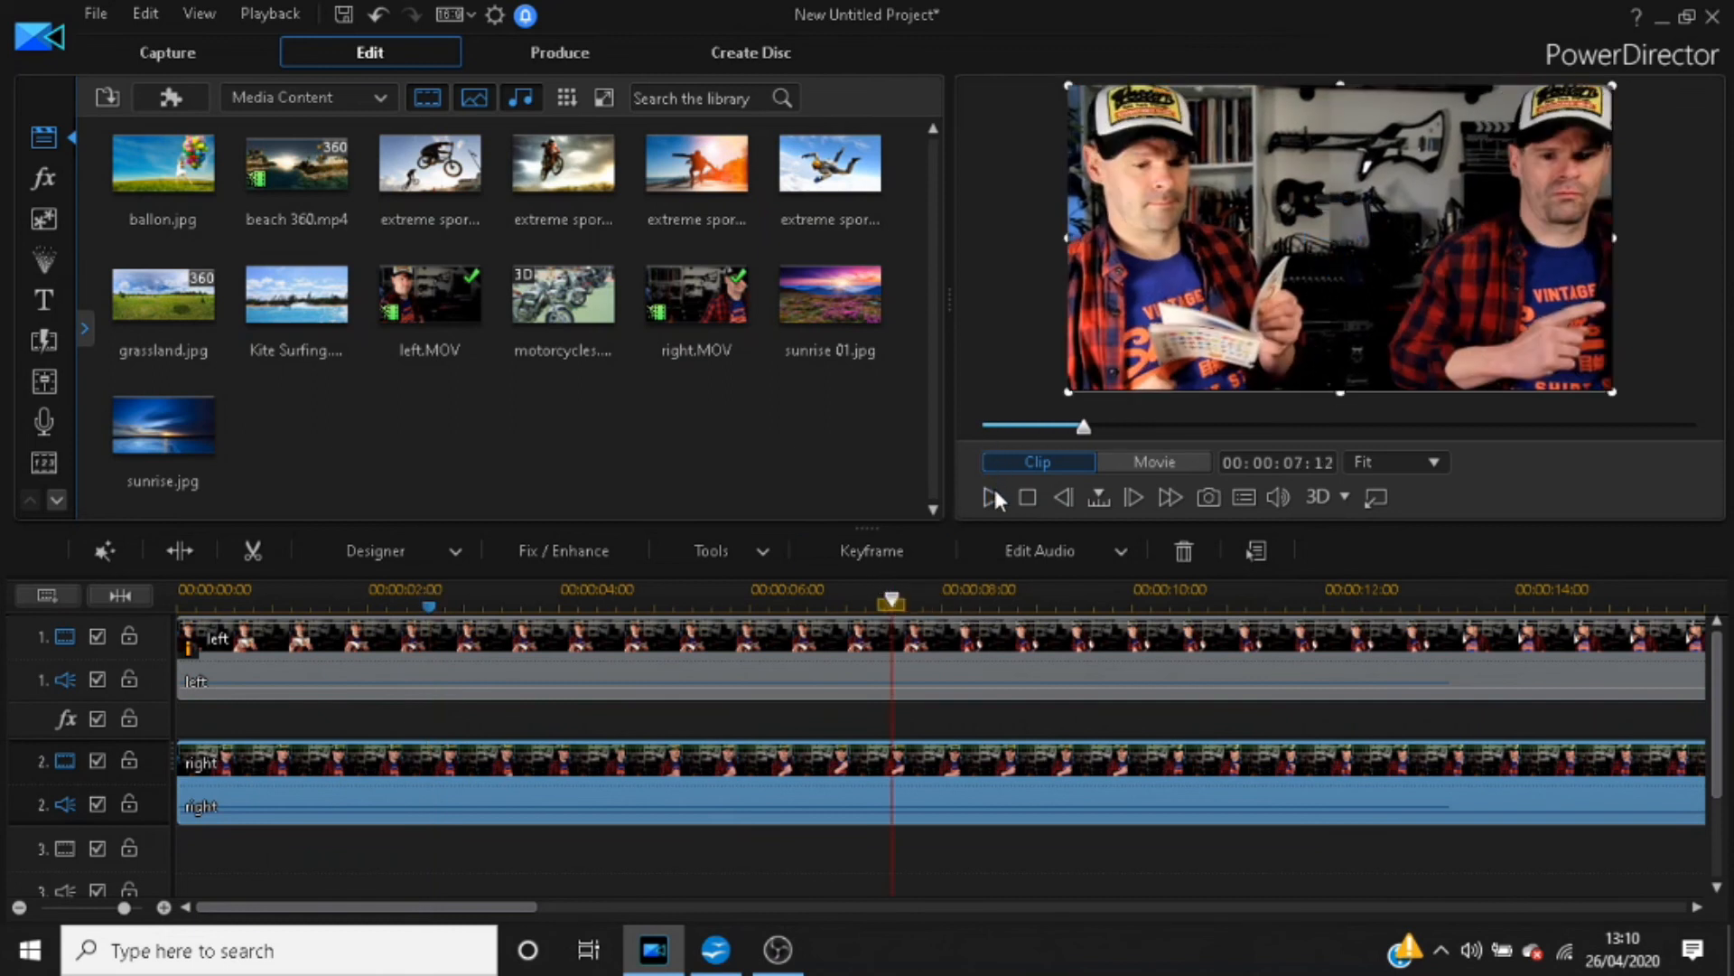
left_click(993, 495)
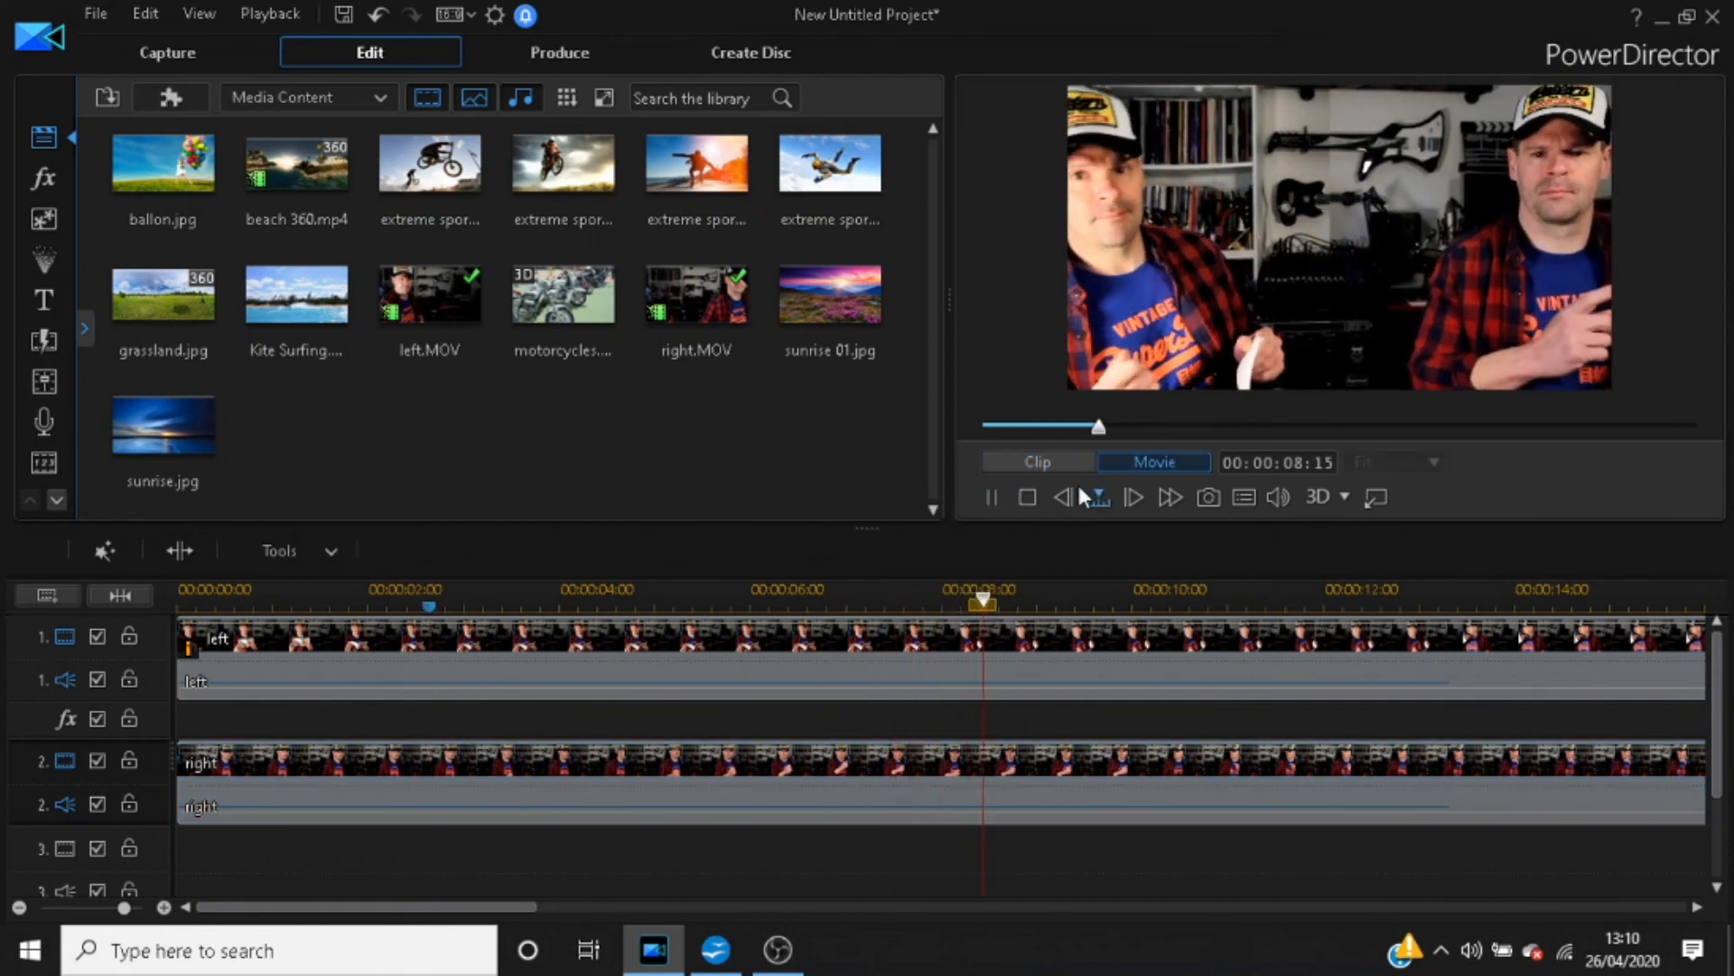
left_click(993, 496)
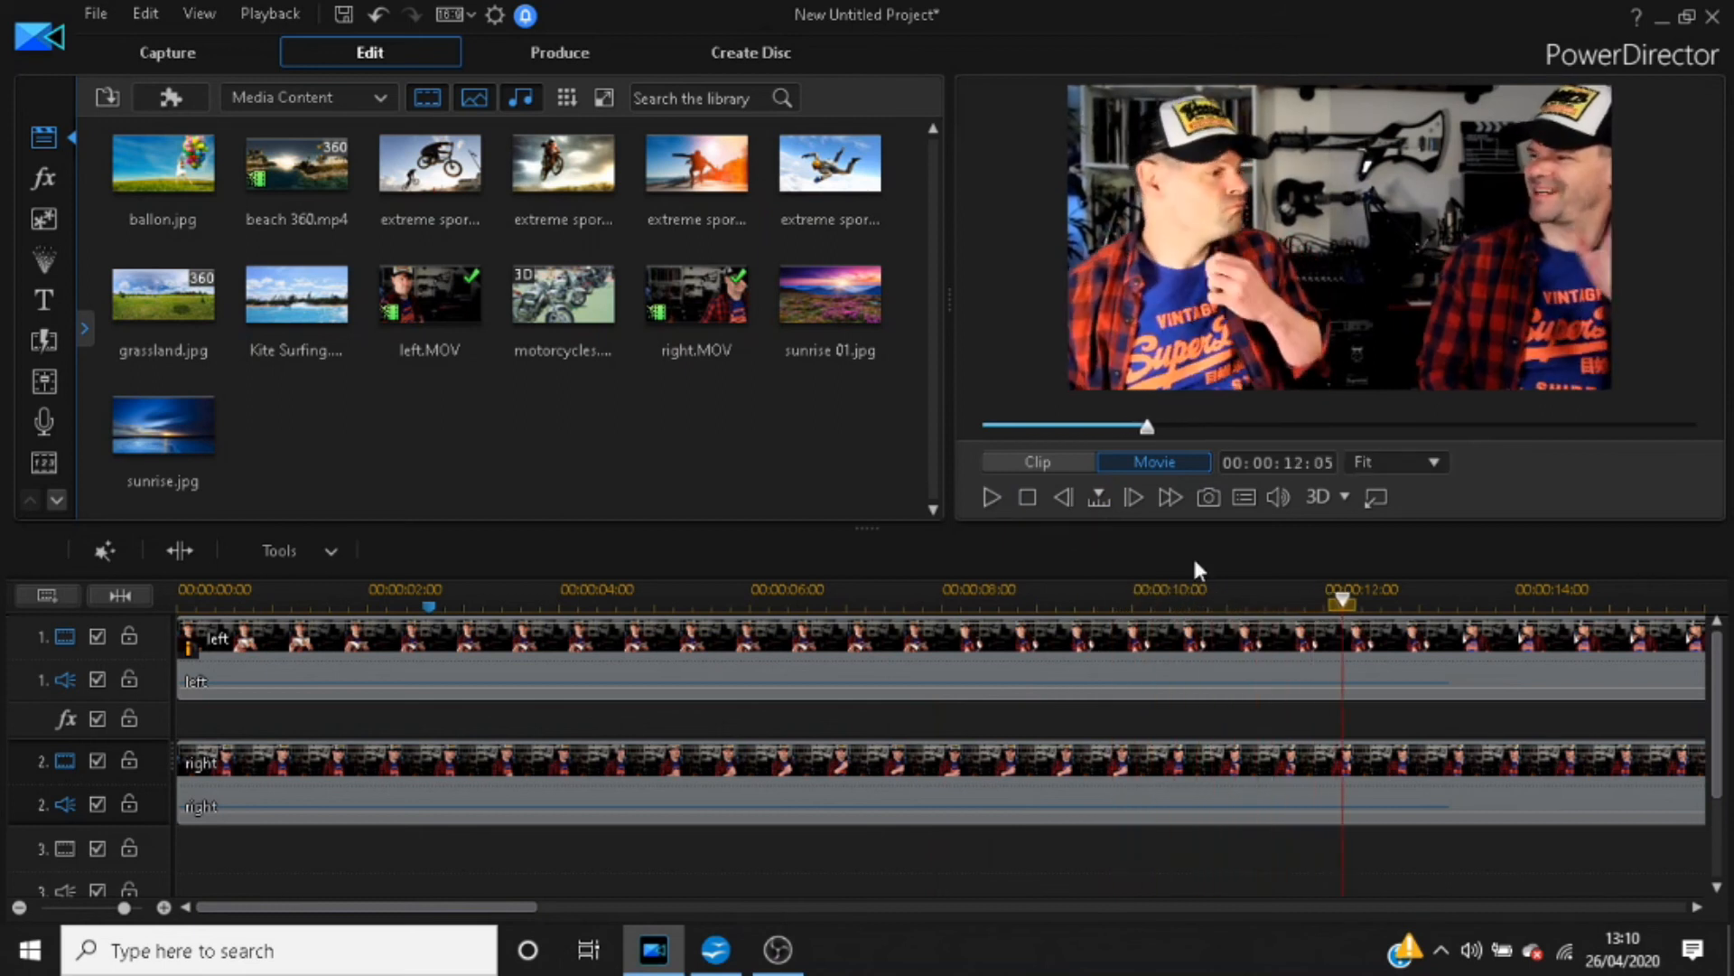
right_click(1345, 600)
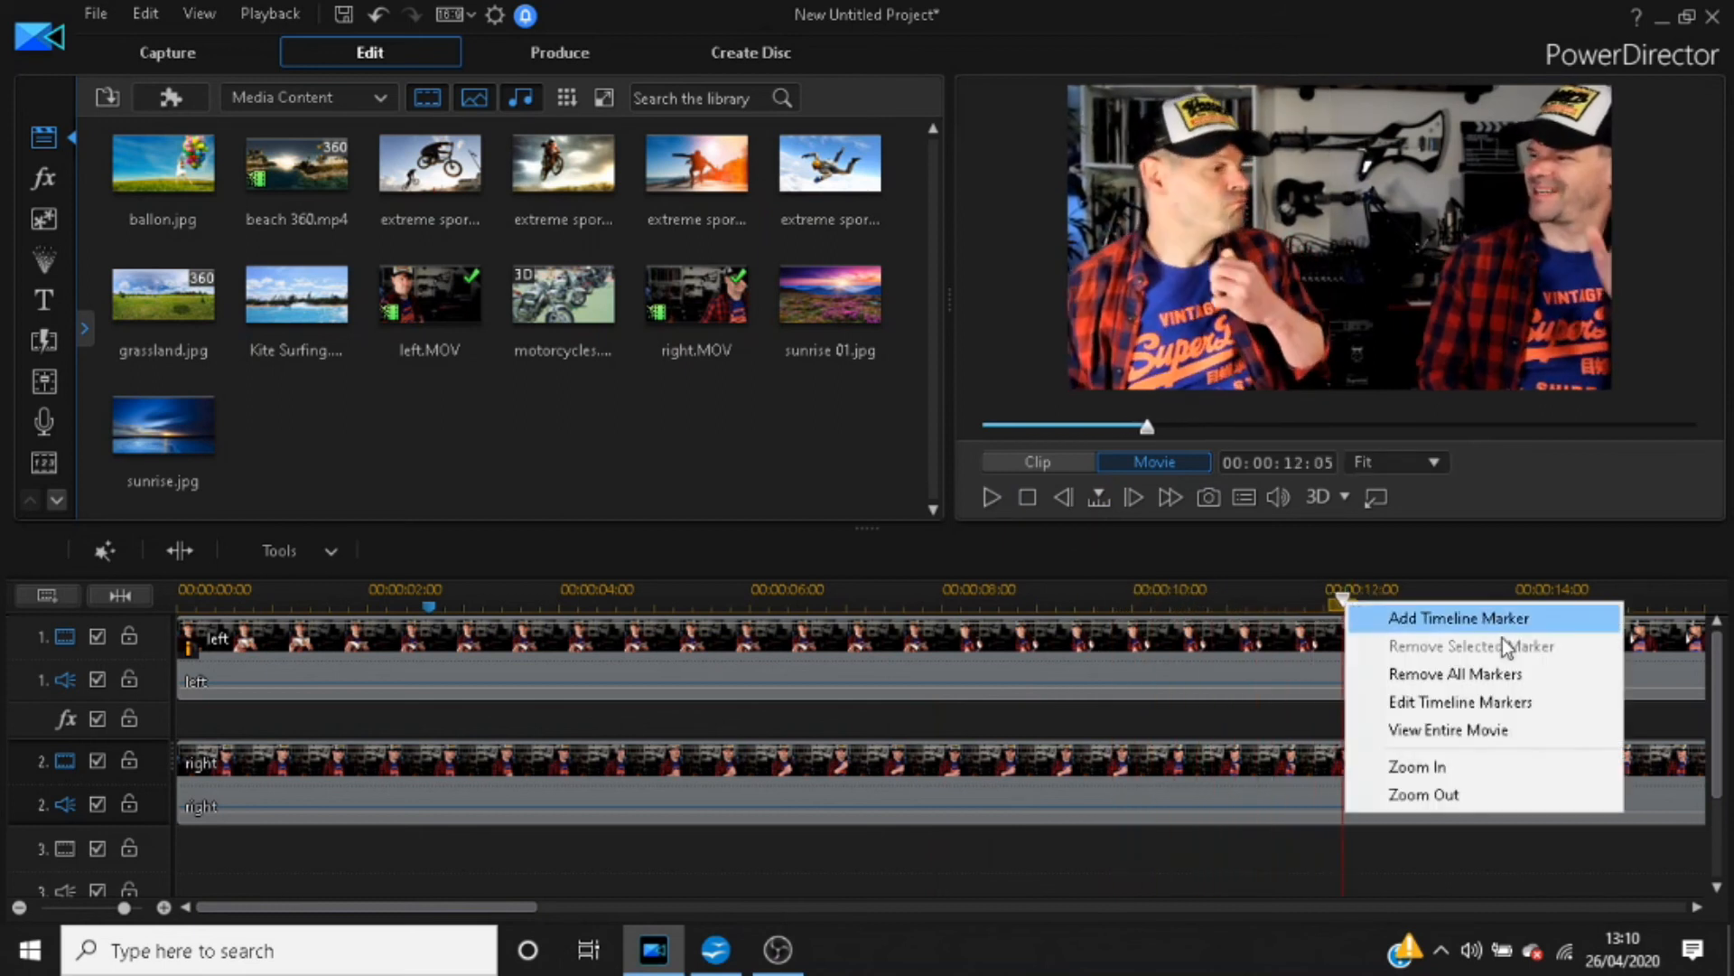
left_click(1474, 621)
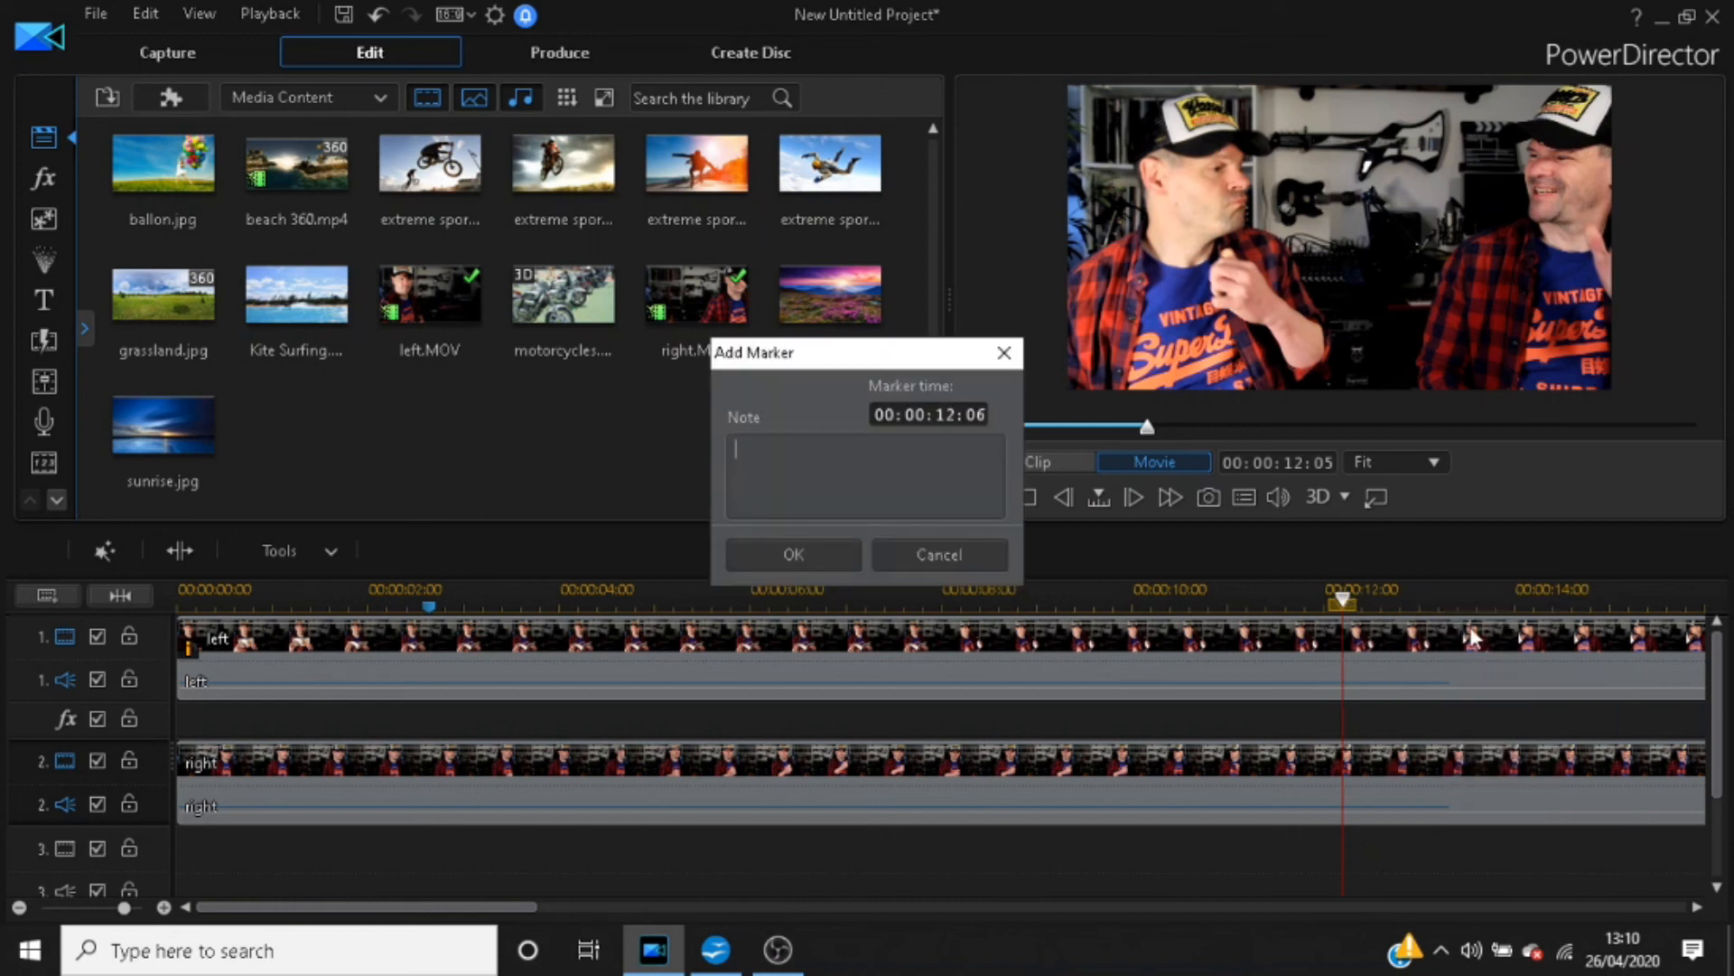
left_click(819, 560)
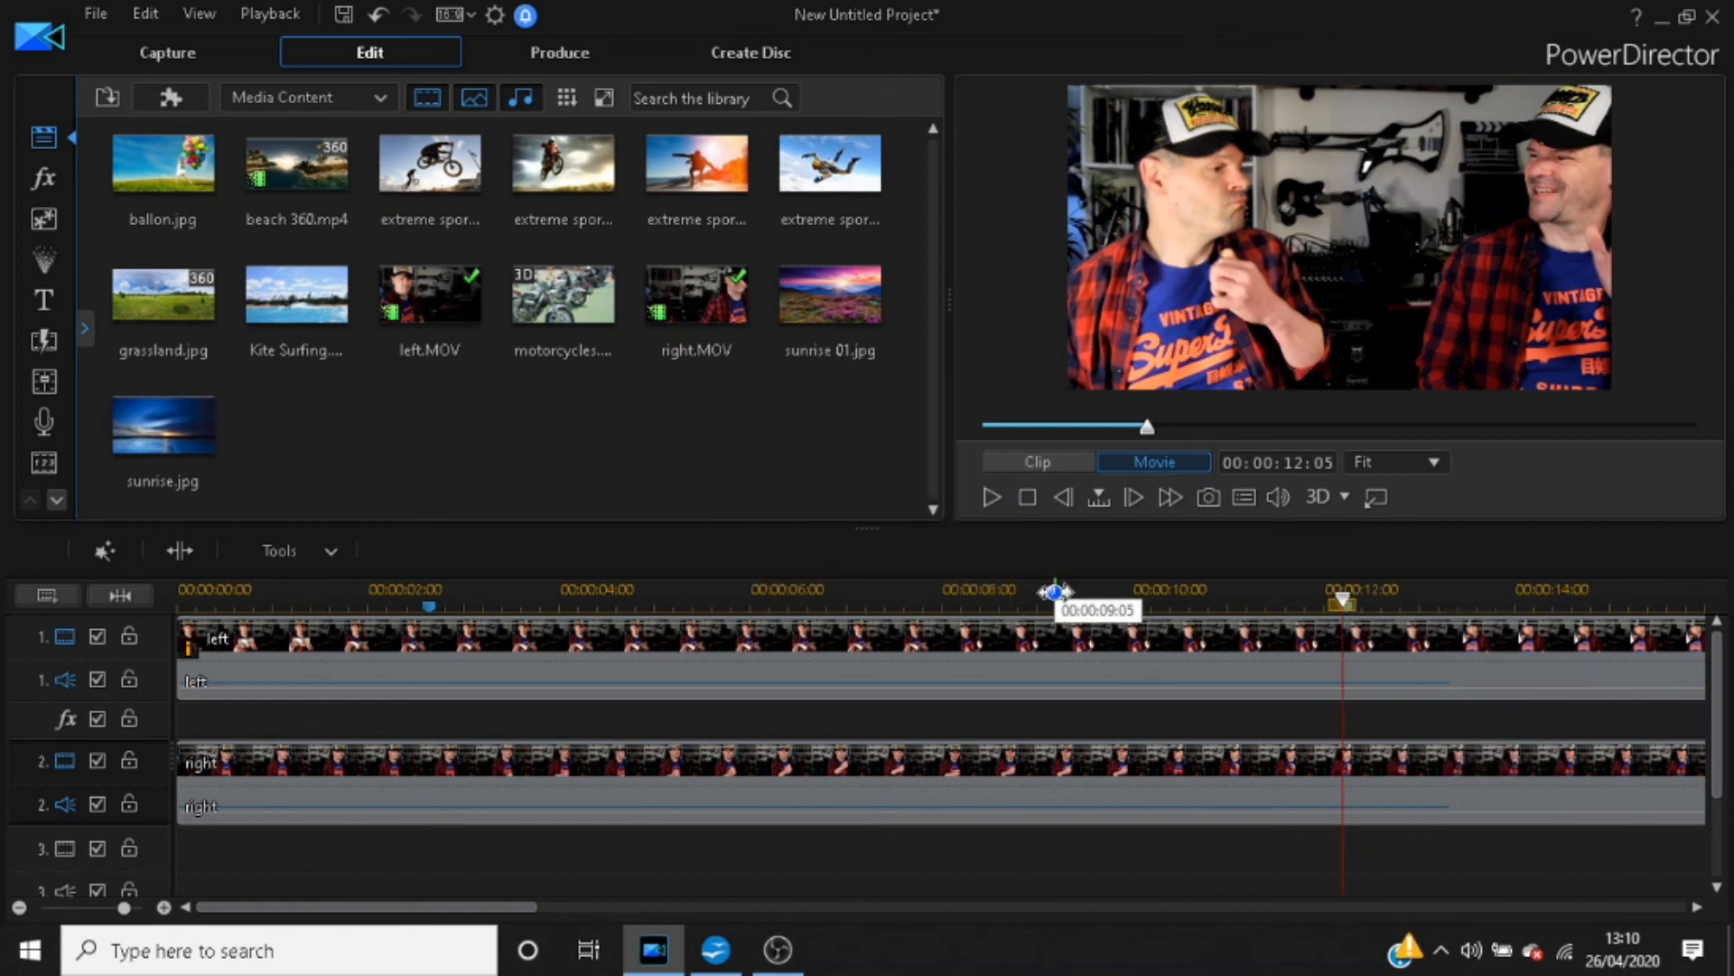
Trim the end of the left clip on track 1 back to the marker at 00:00:12:06
scroll(1038, 592, "down", 3)
scroll(1022, 614, "up", 3)
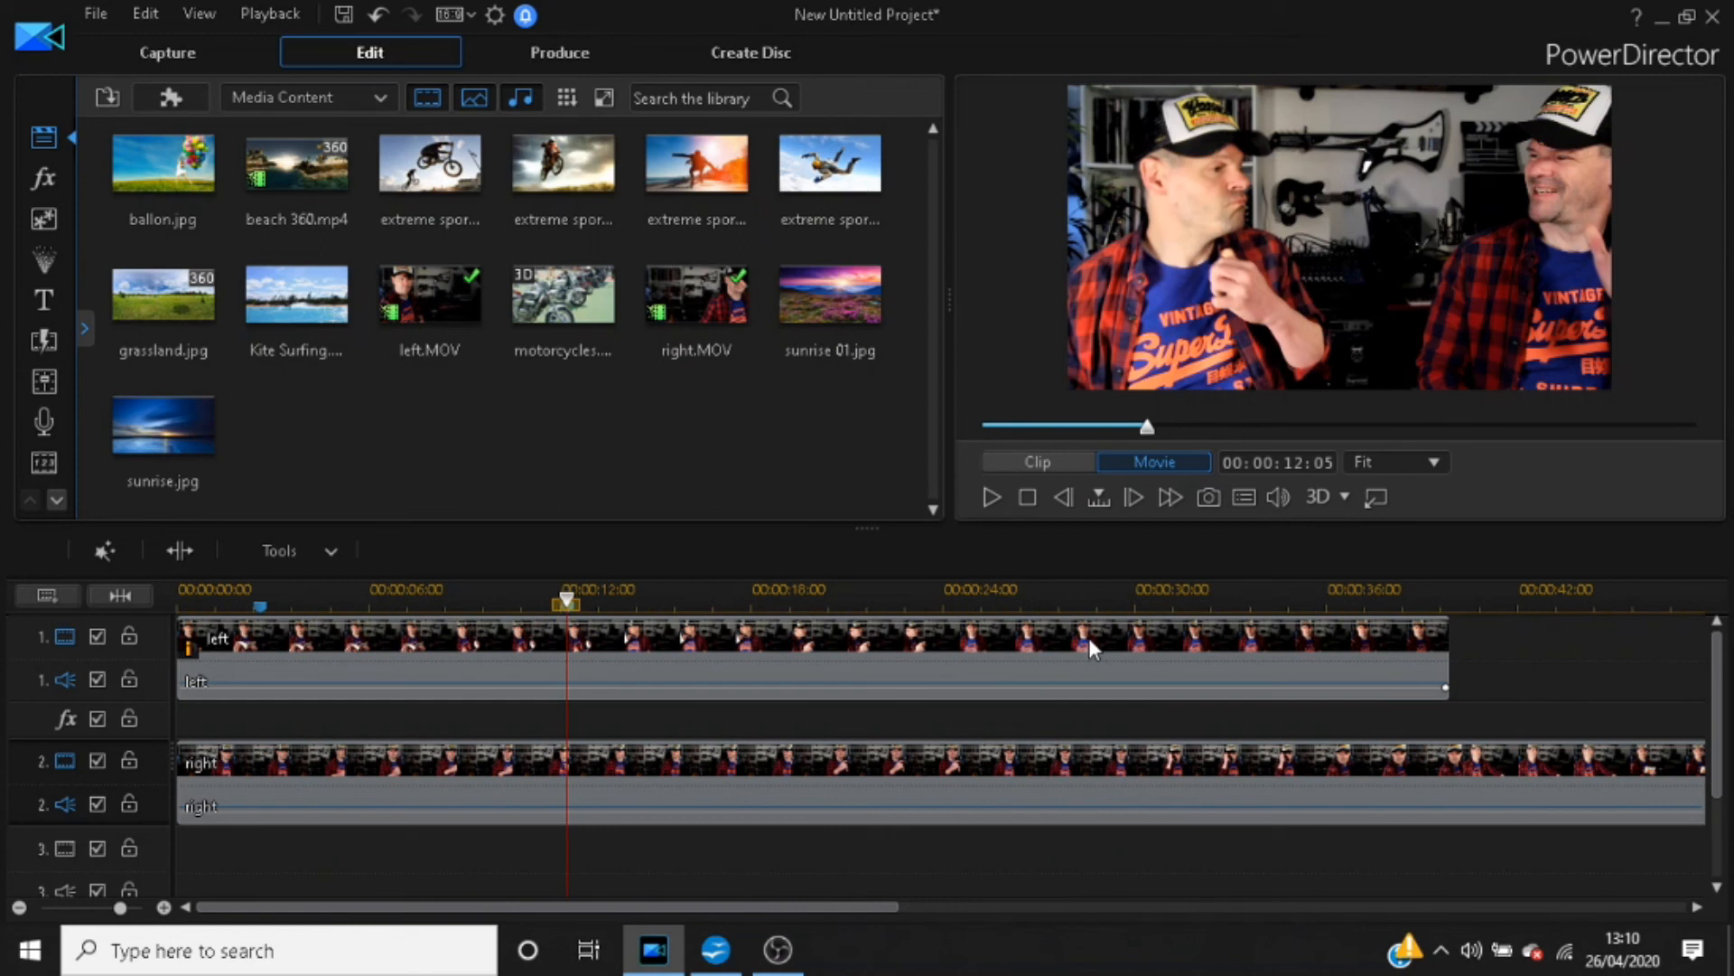
left_click(1448, 661)
left_click_drag(1449, 661, 571, 649)
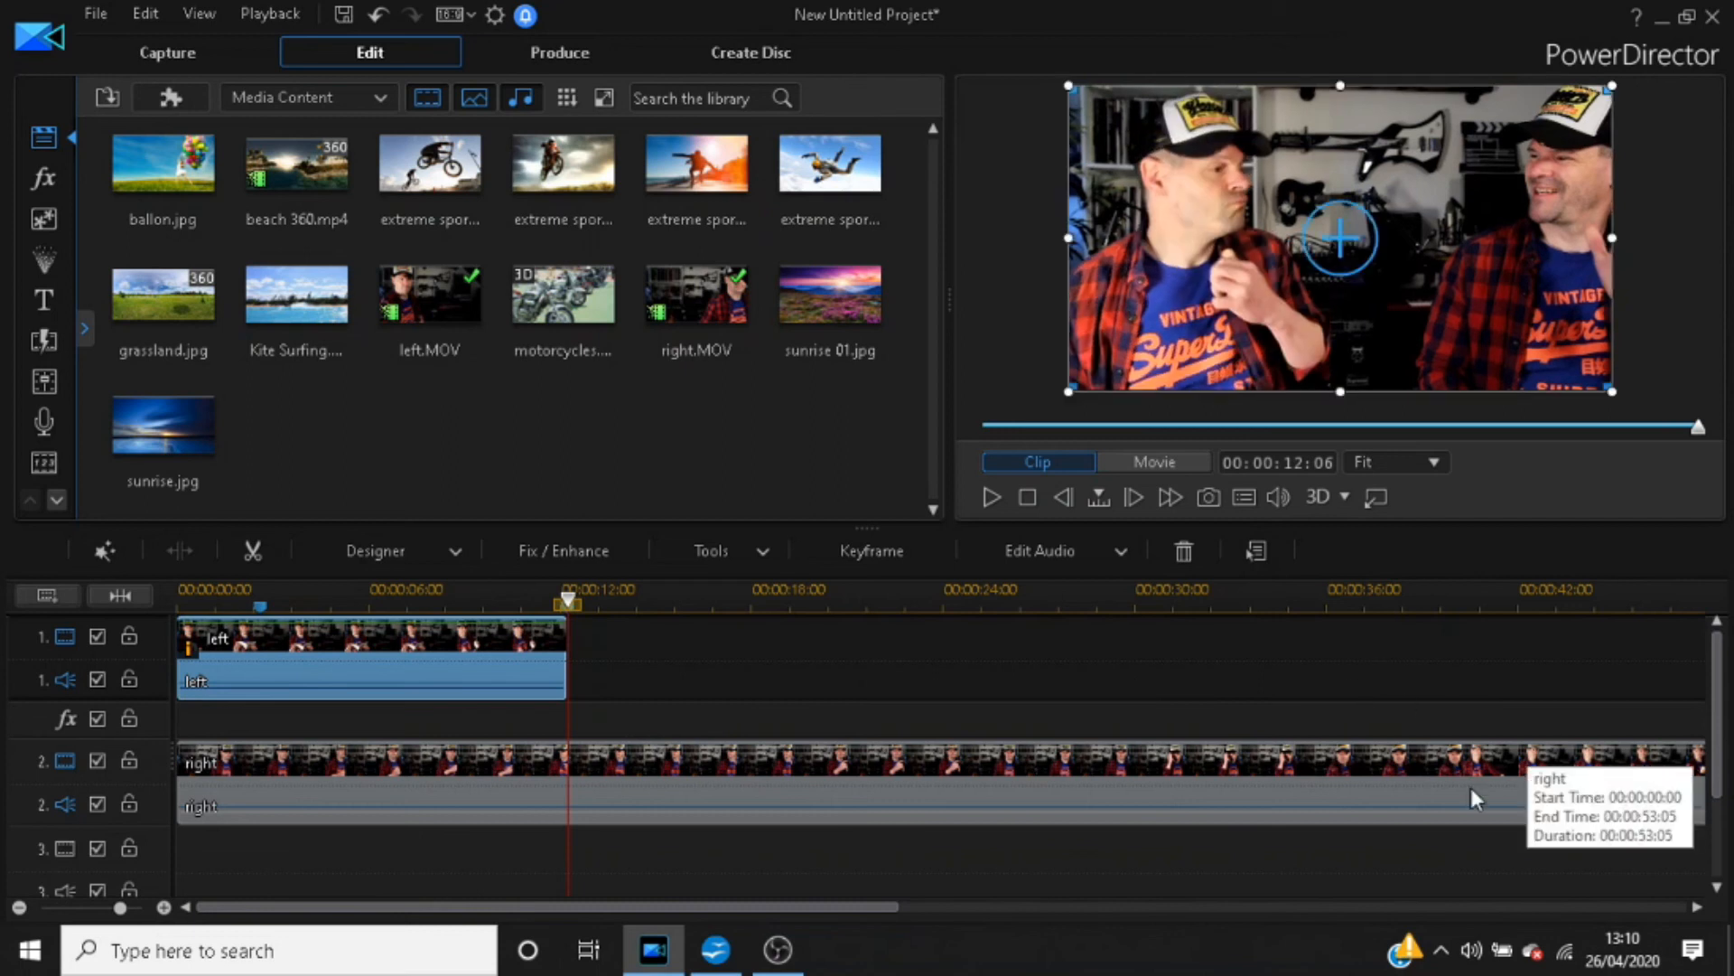
Trim the end of the right clip to the marker at 00:00:12:06 and play the movie from the beginning
left_click(1472, 784)
scroll(1437, 751, "down", 1)
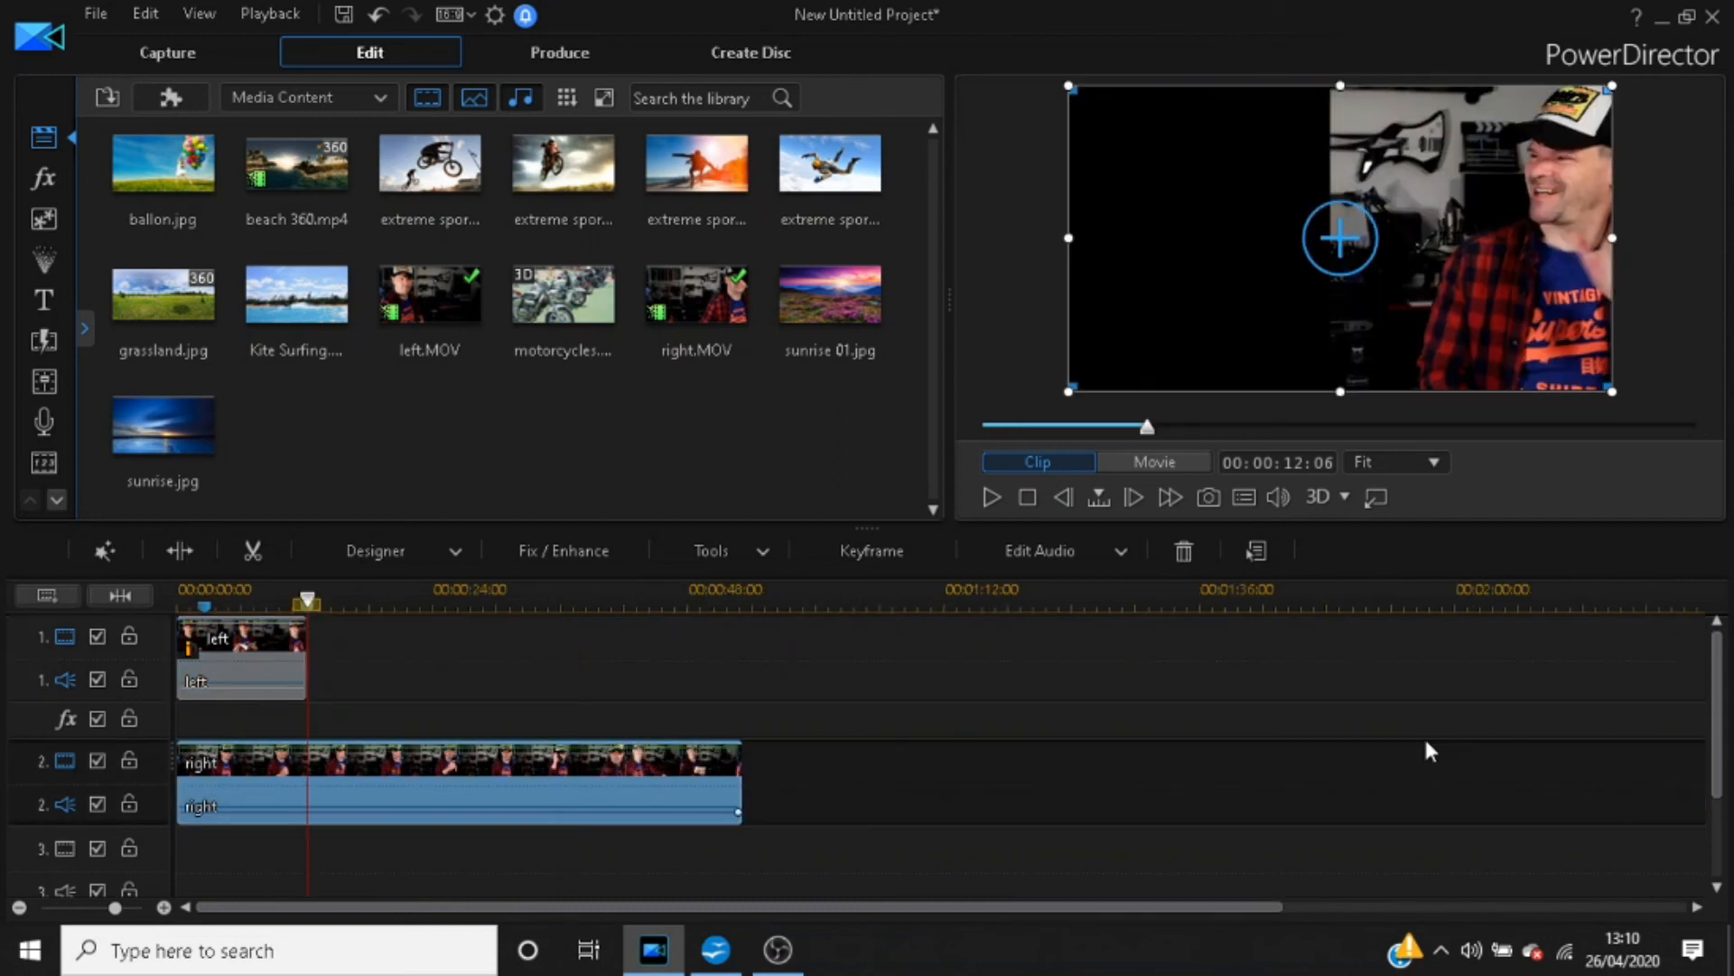
scroll(1430, 752, "up", 1)
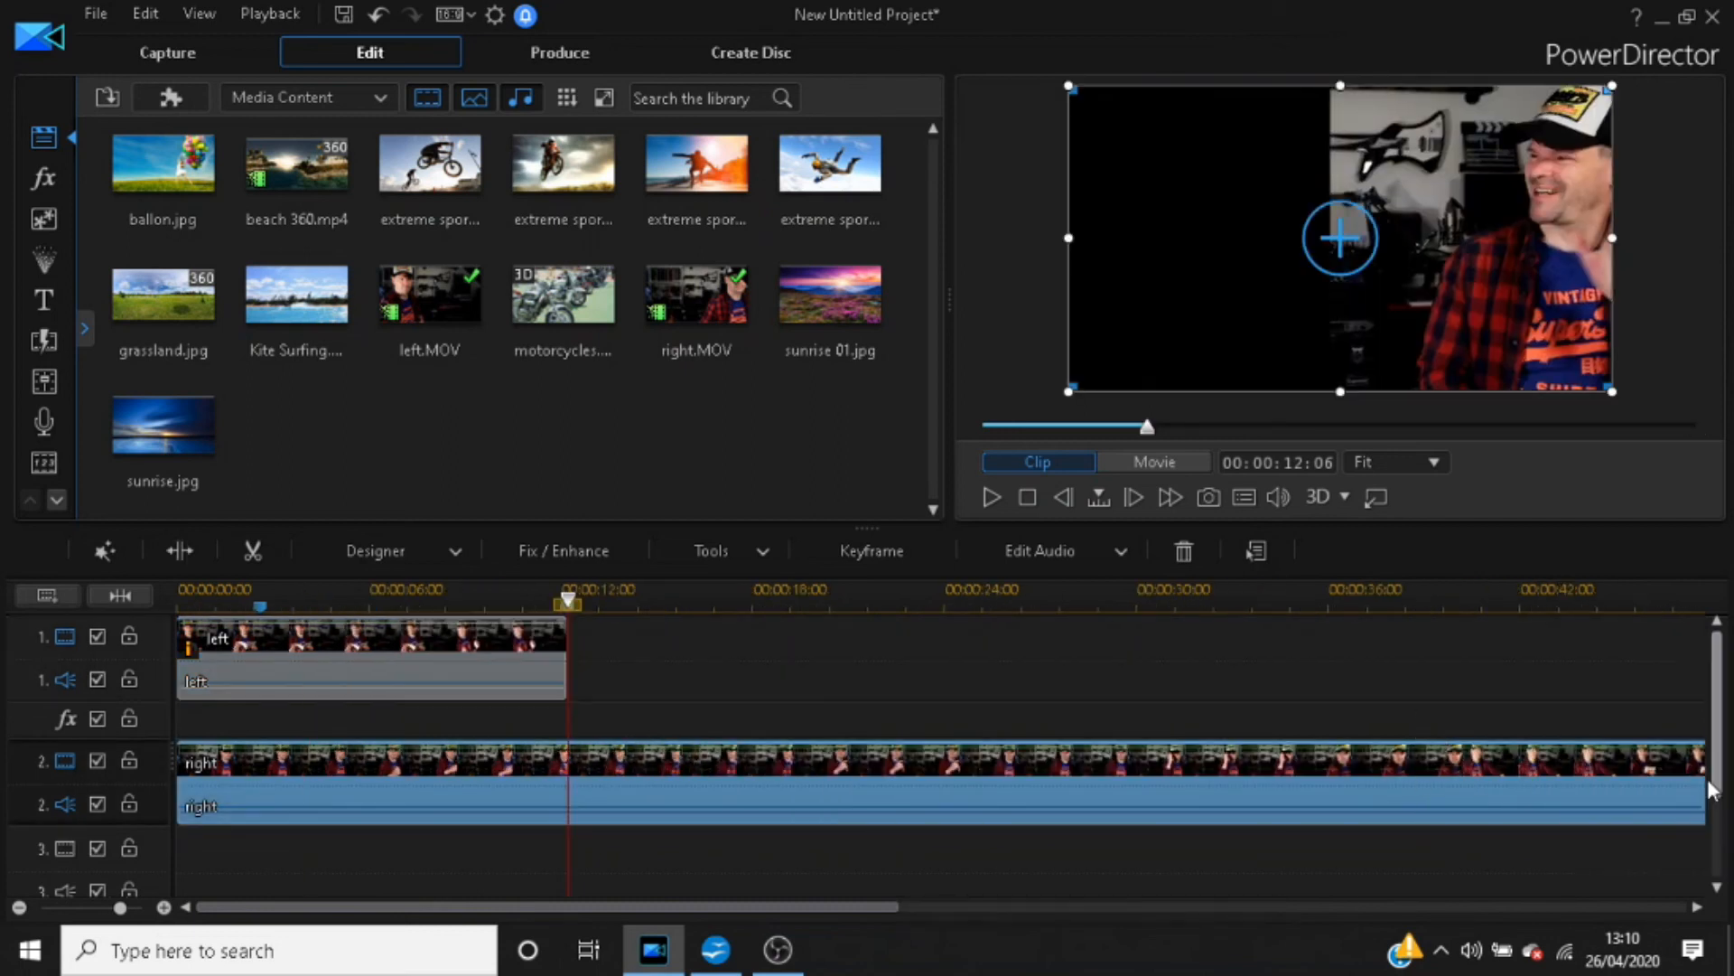
scroll(1506, 700, "down", 1)
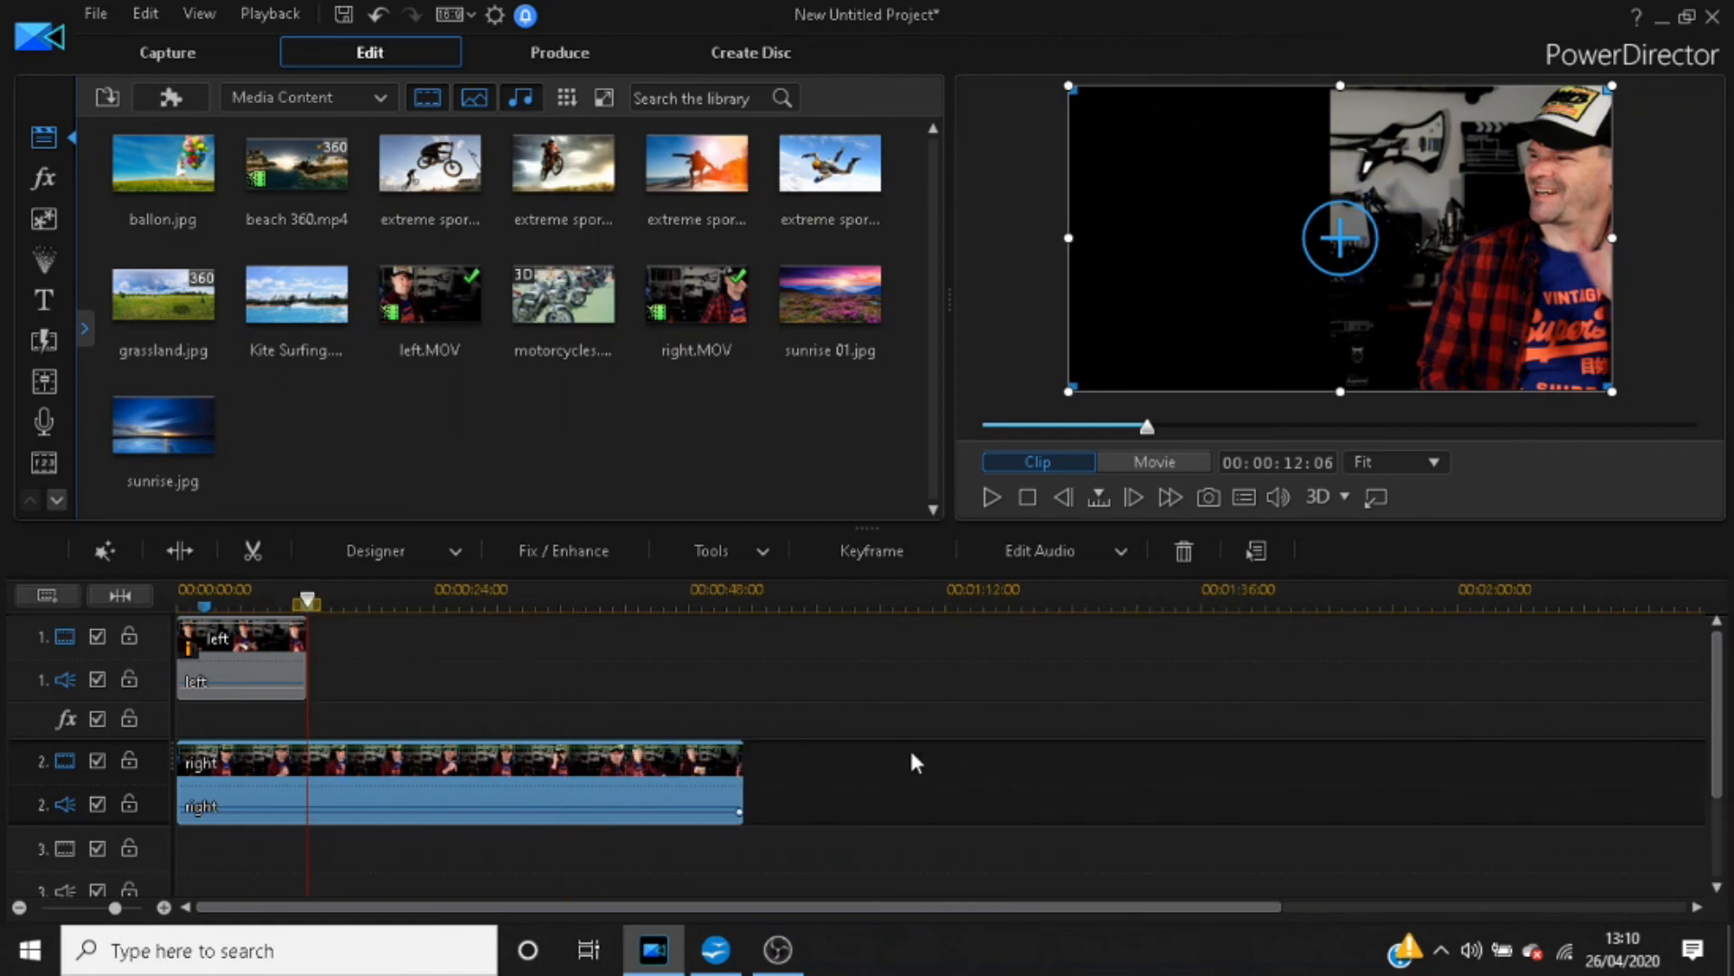
left_click_drag(742, 786, 306, 786)
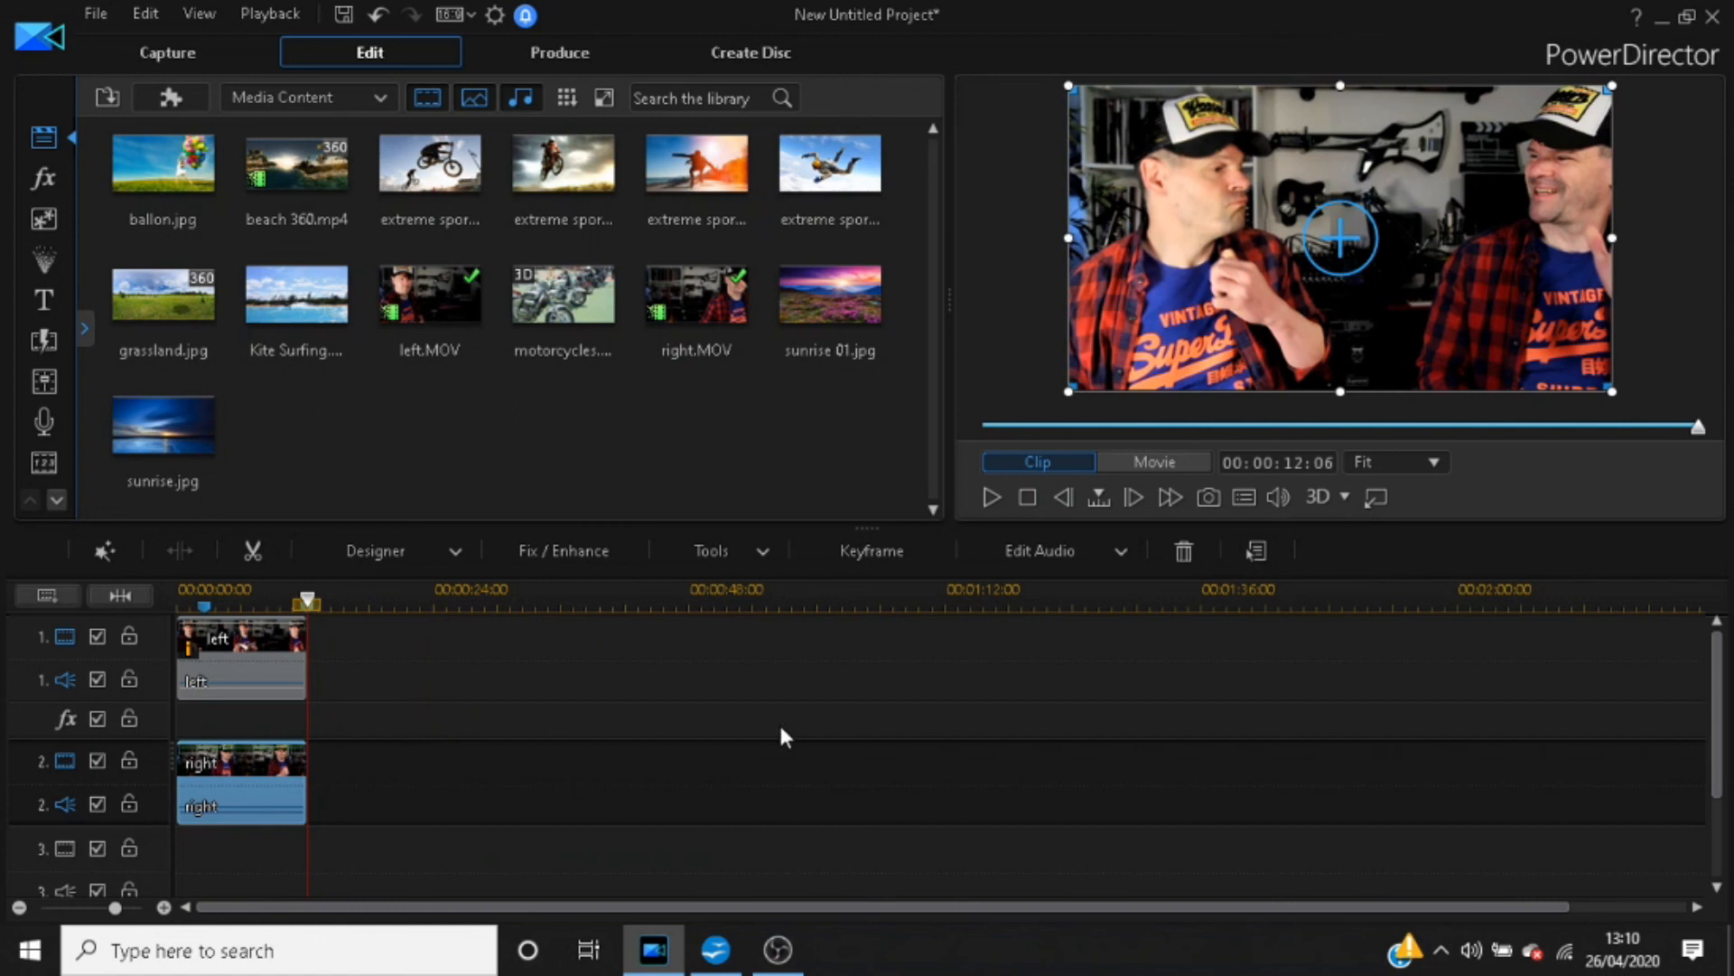
left_click(185, 587)
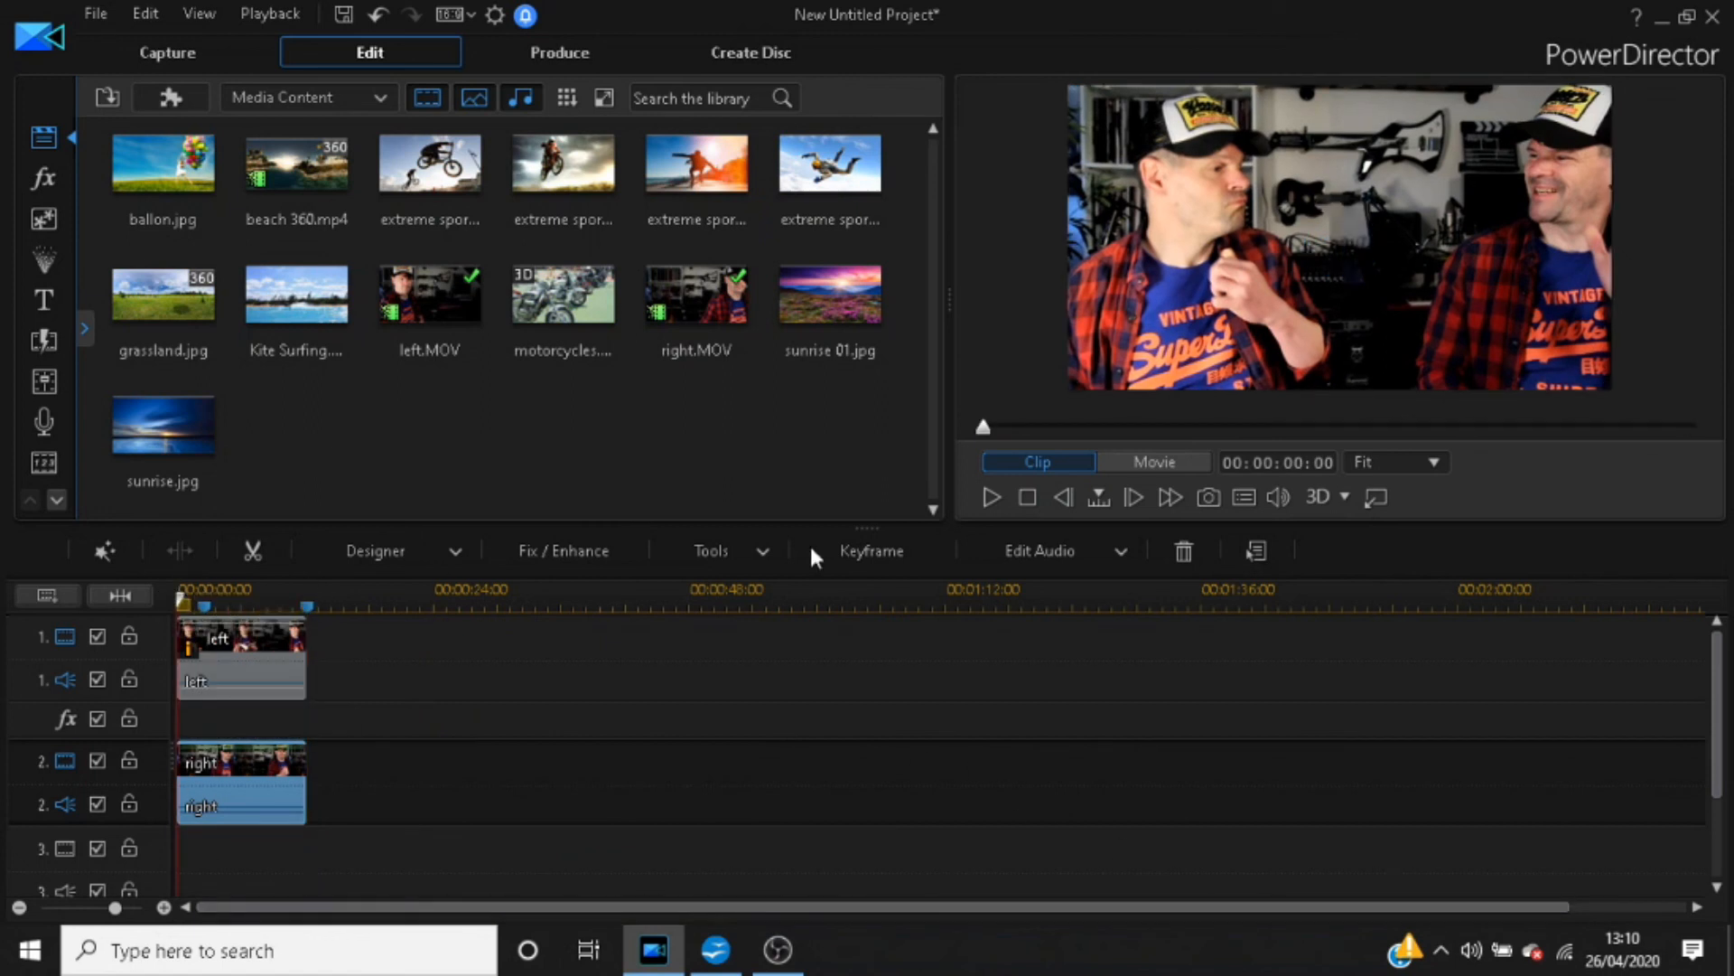
left_click(989, 497)
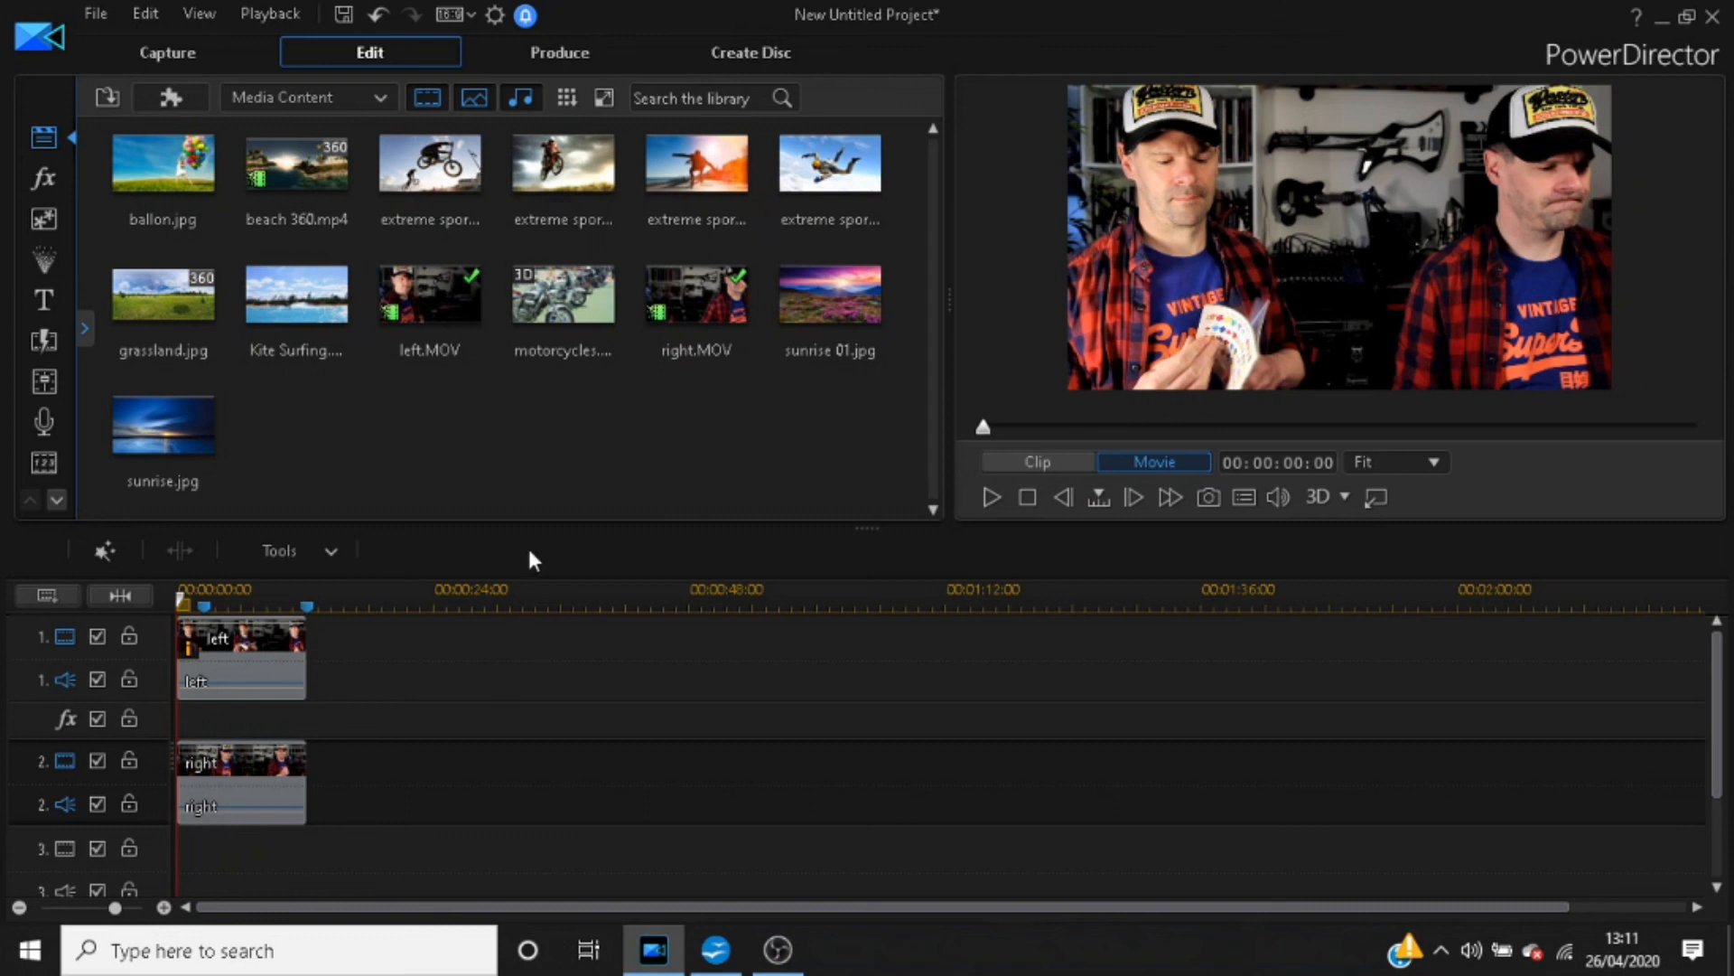
Inspect the left clip's mask shapes, invert option and feather radius in the Mask Designer, then close it without changes
left_click(251, 688)
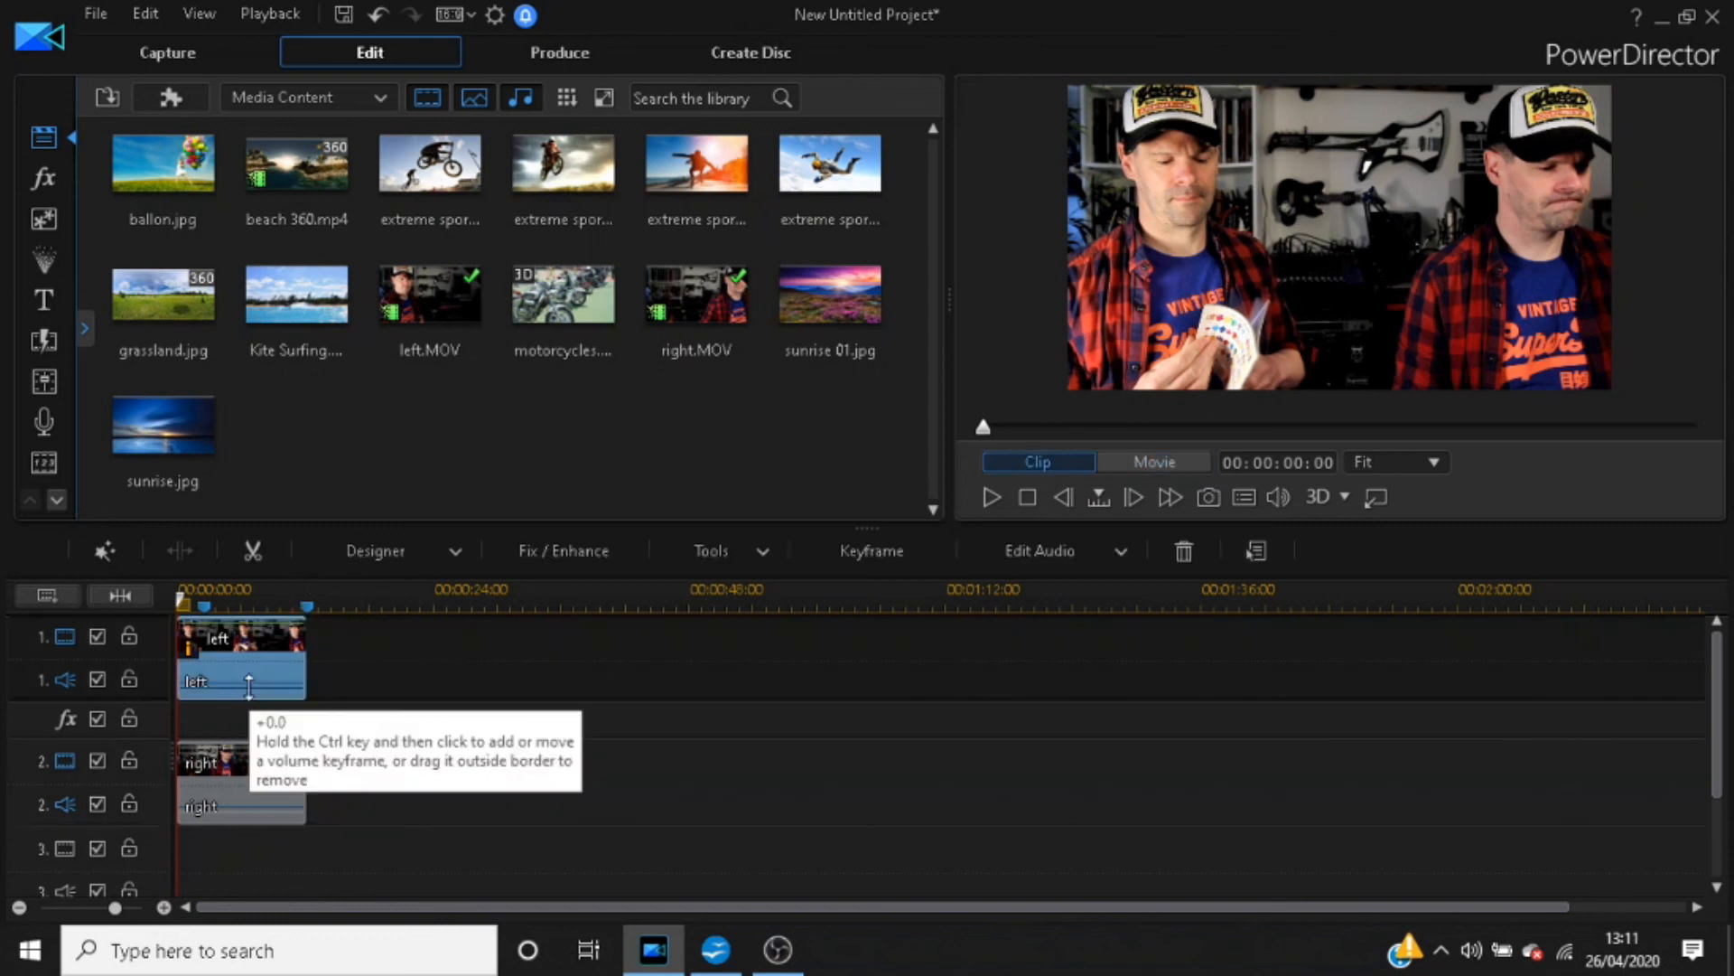
left_click(456, 550)
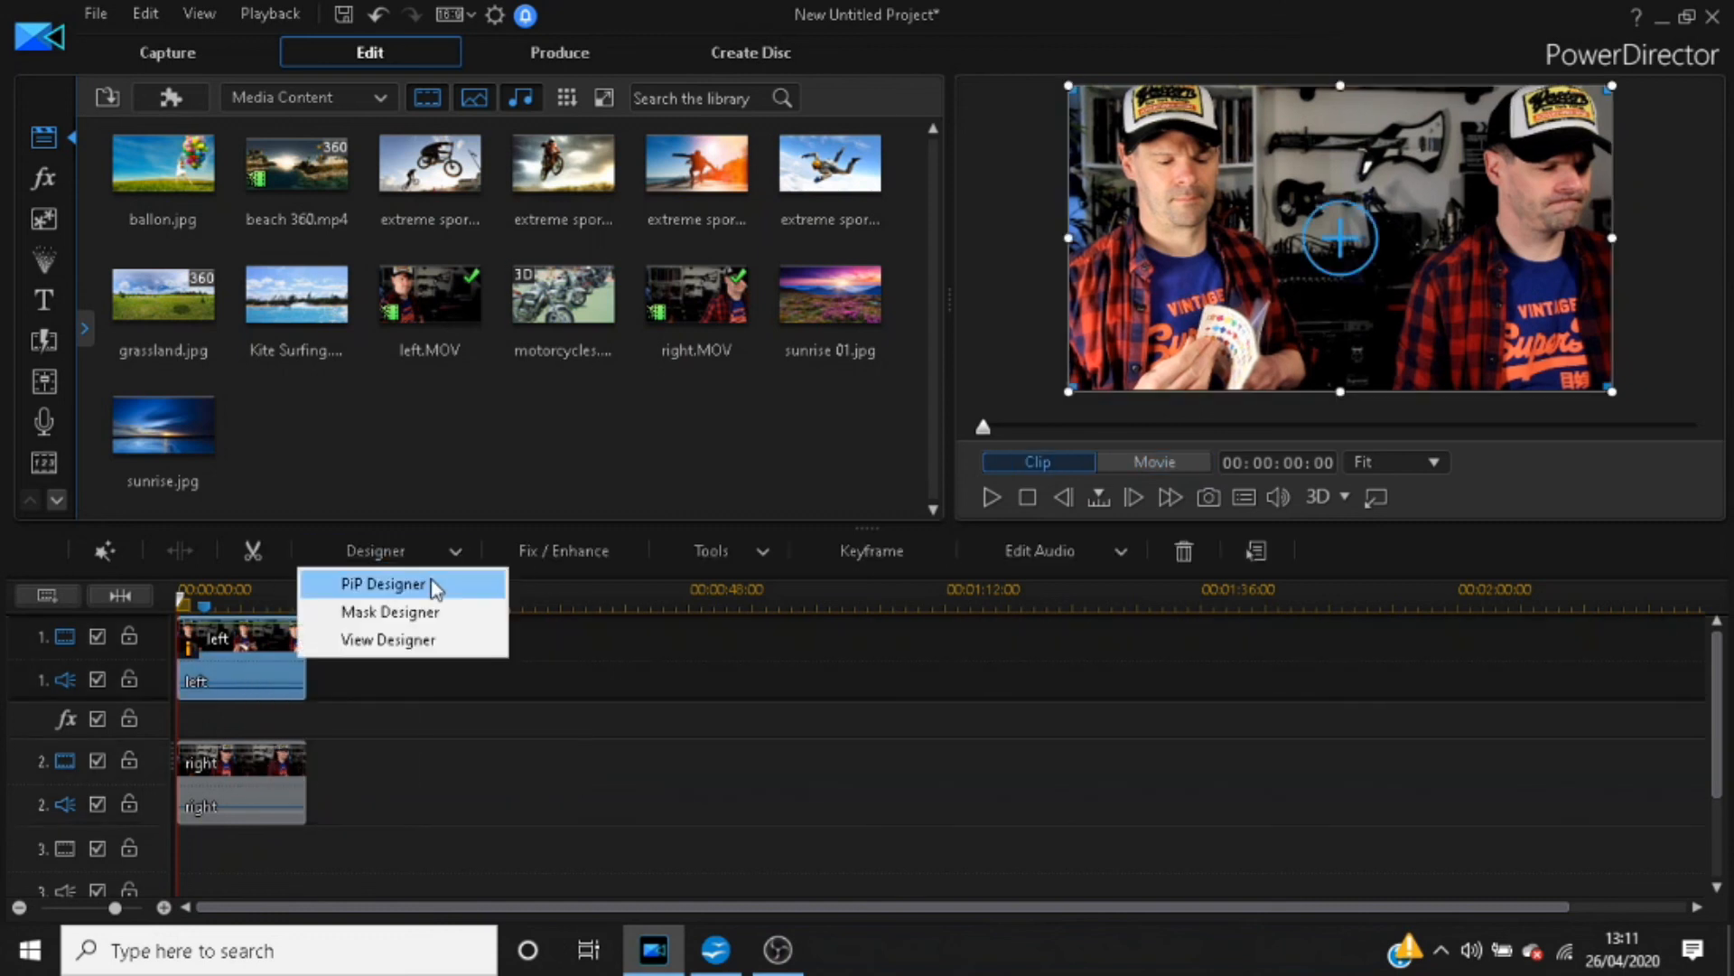
left_click(410, 621)
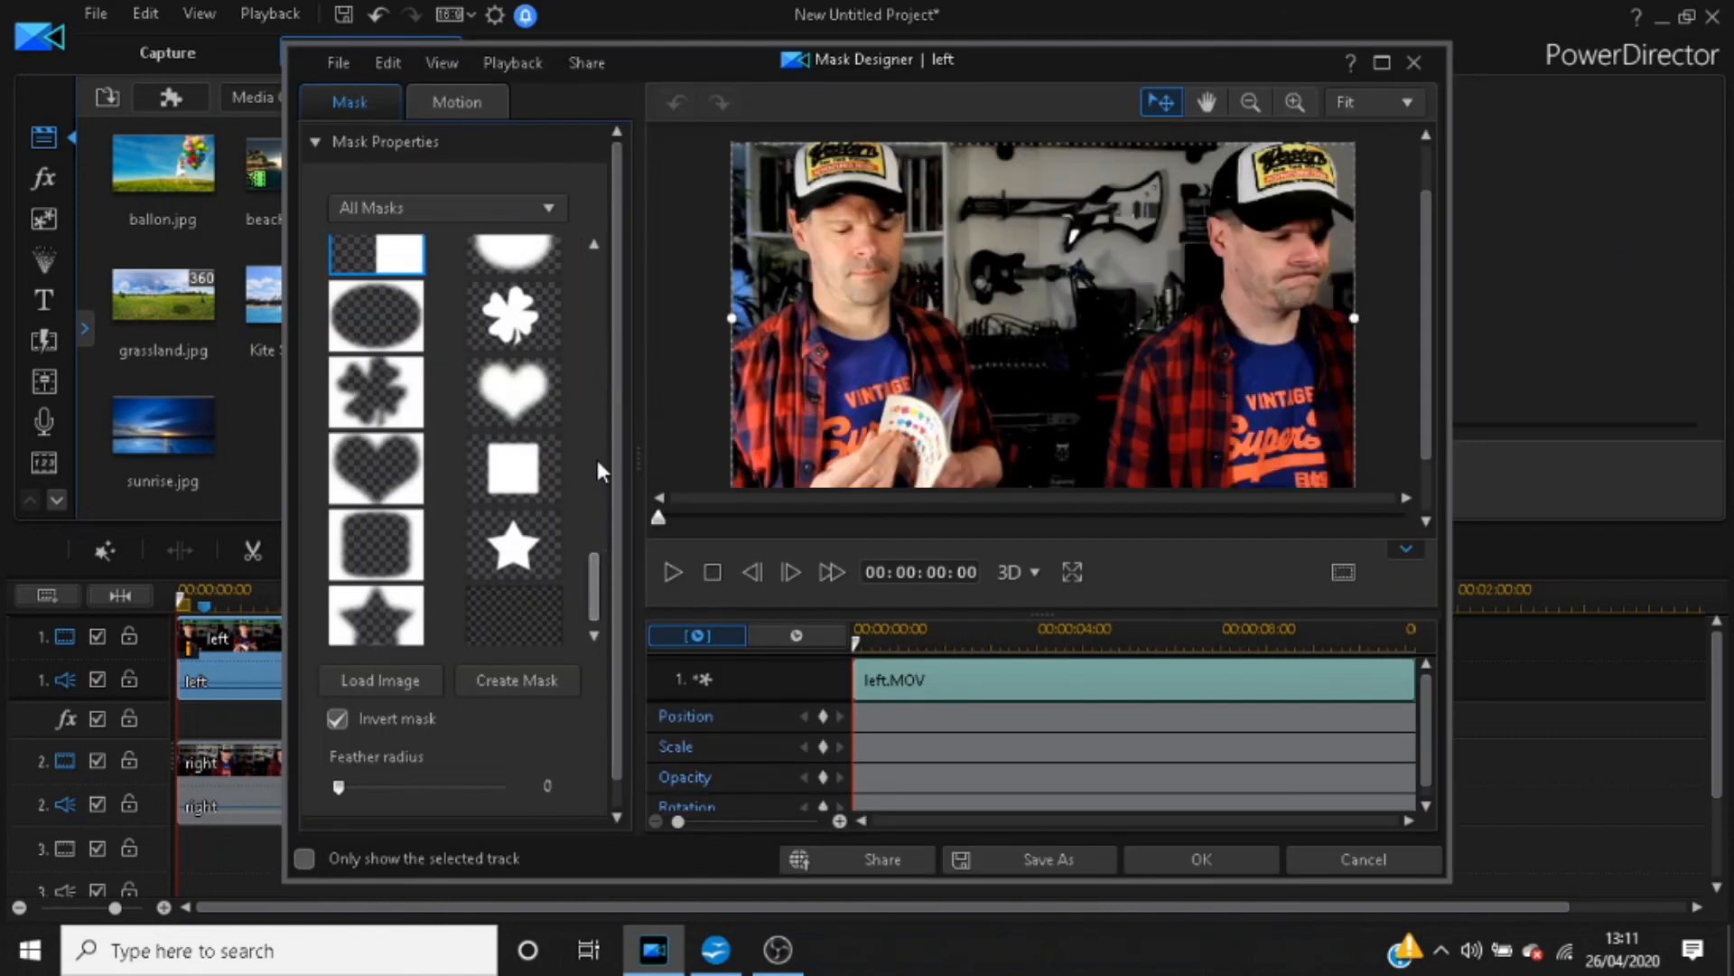
scroll(611, 273, "down", 5)
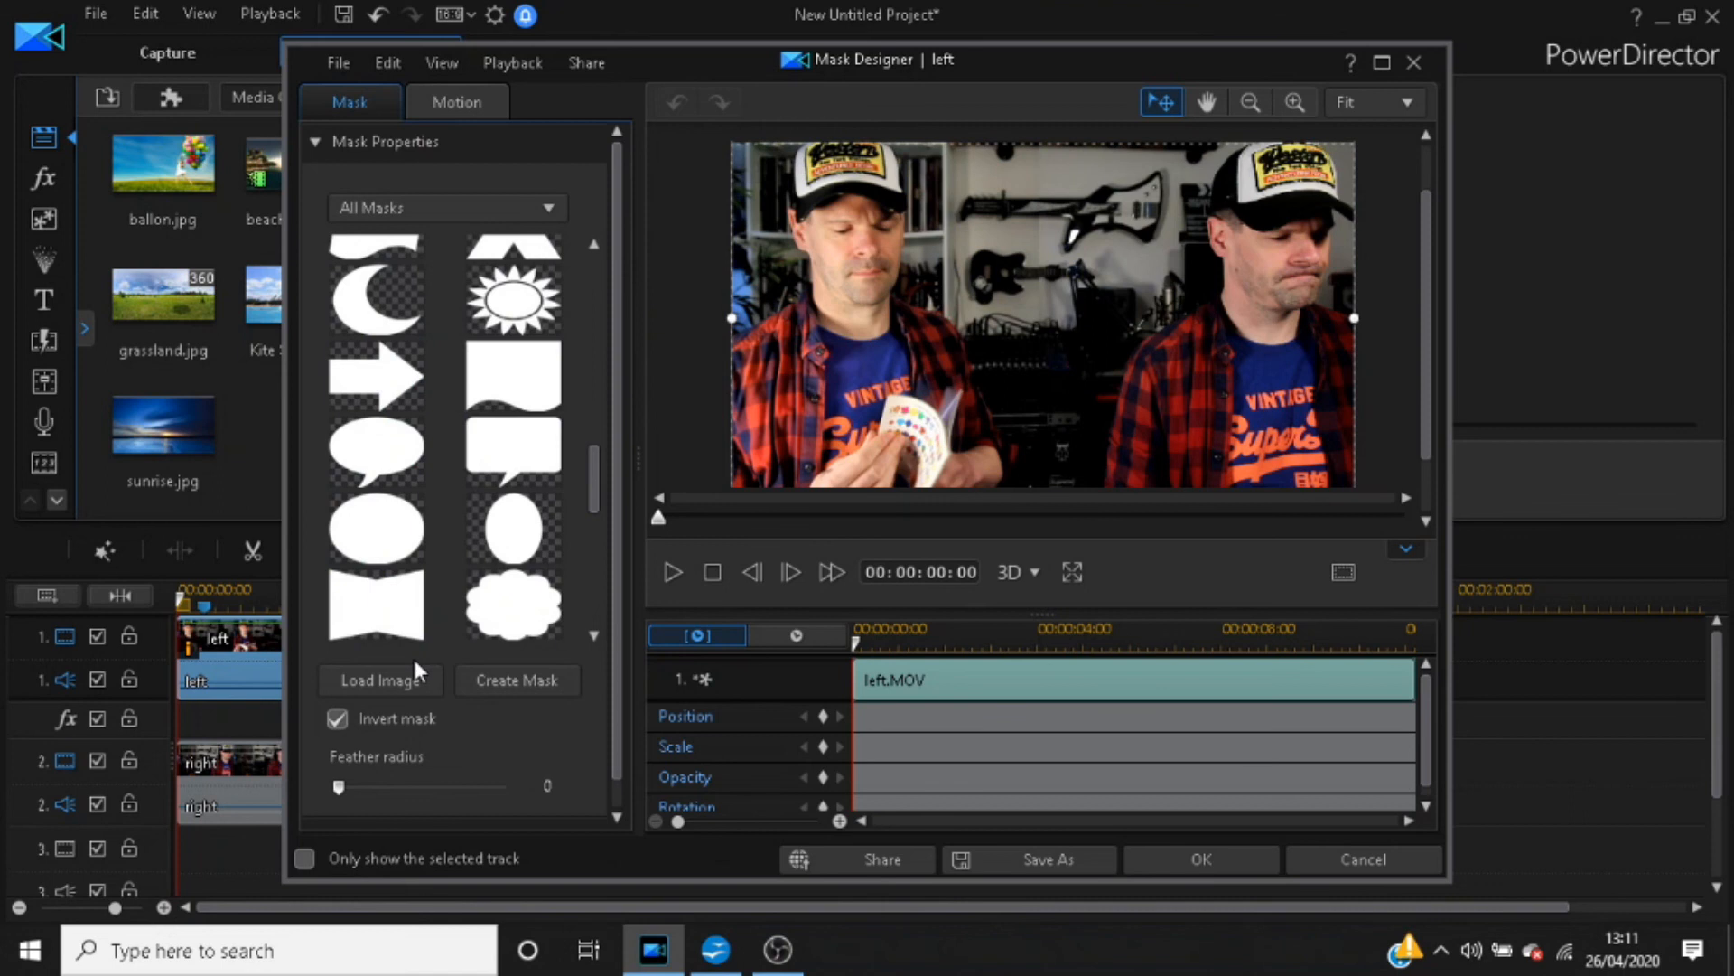
scroll(437, 313, "down", 1)
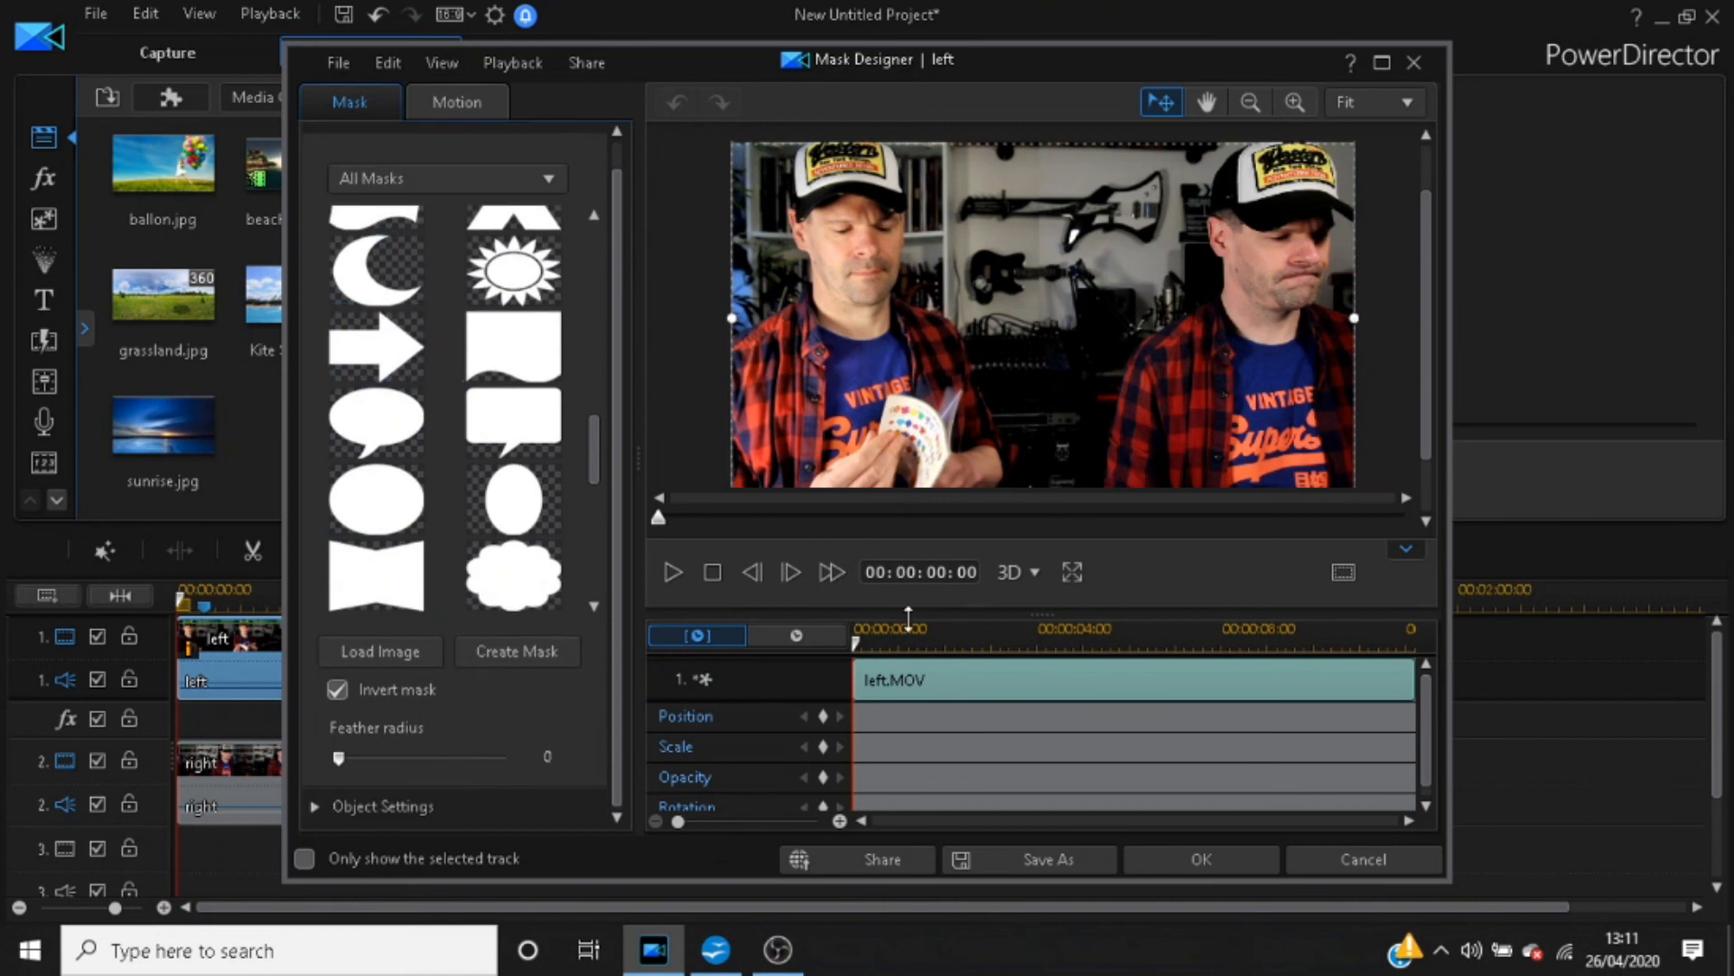
left_click(1411, 63)
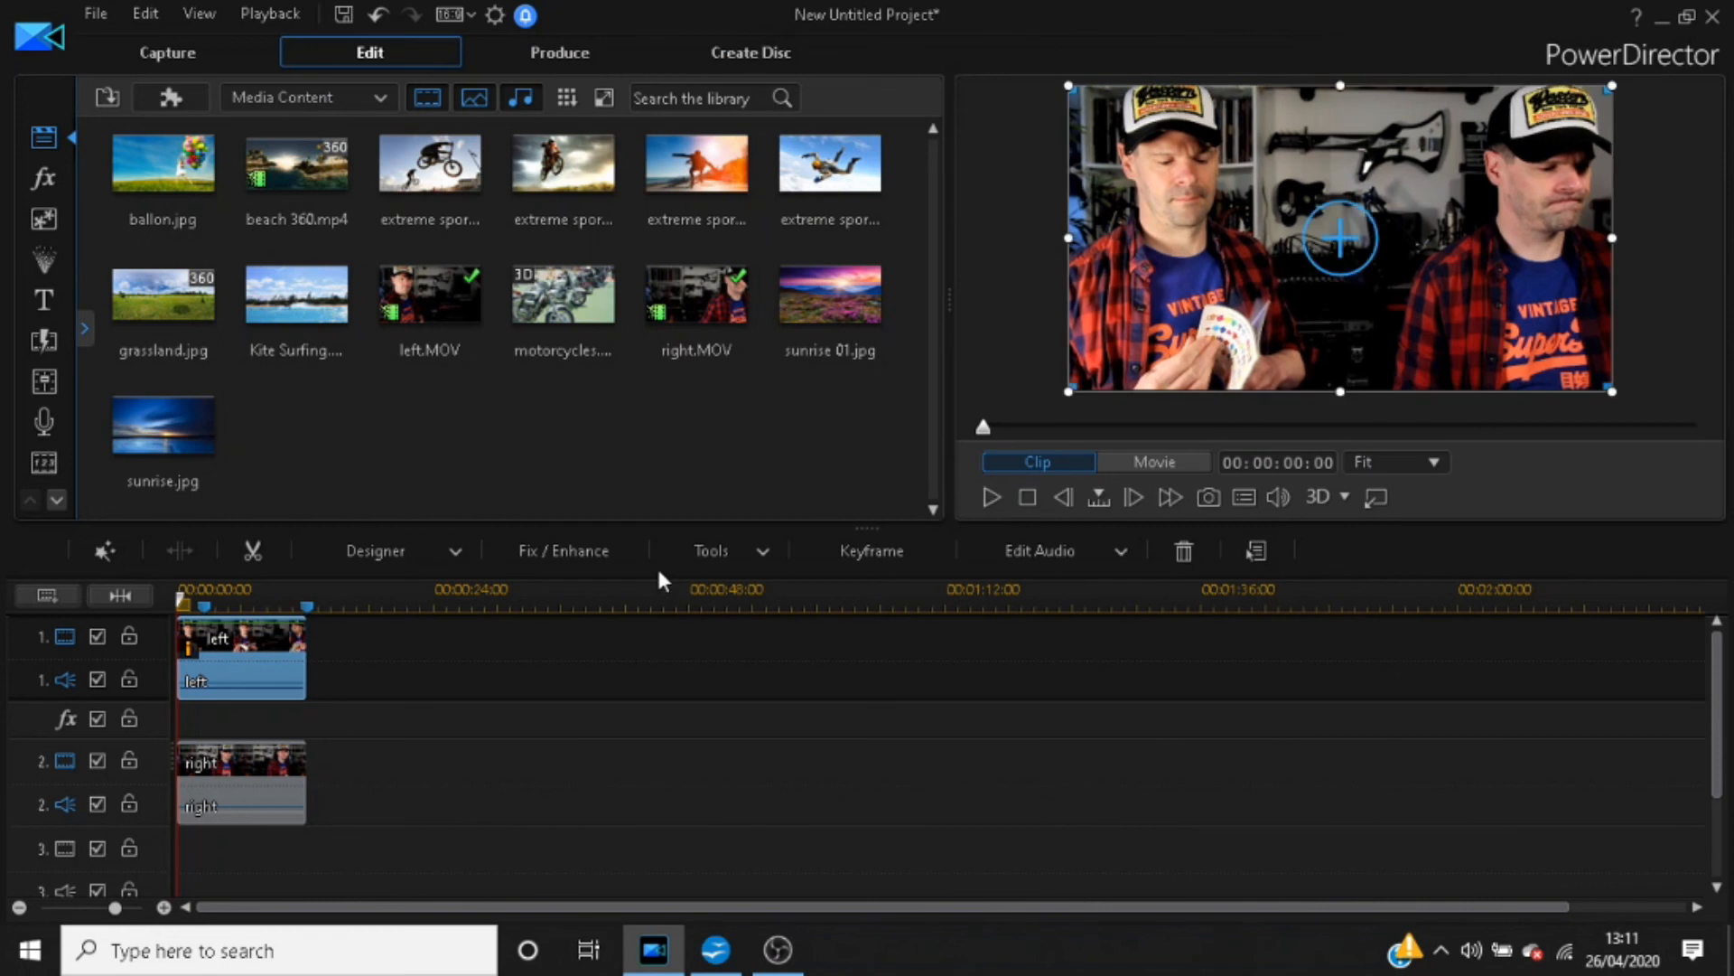